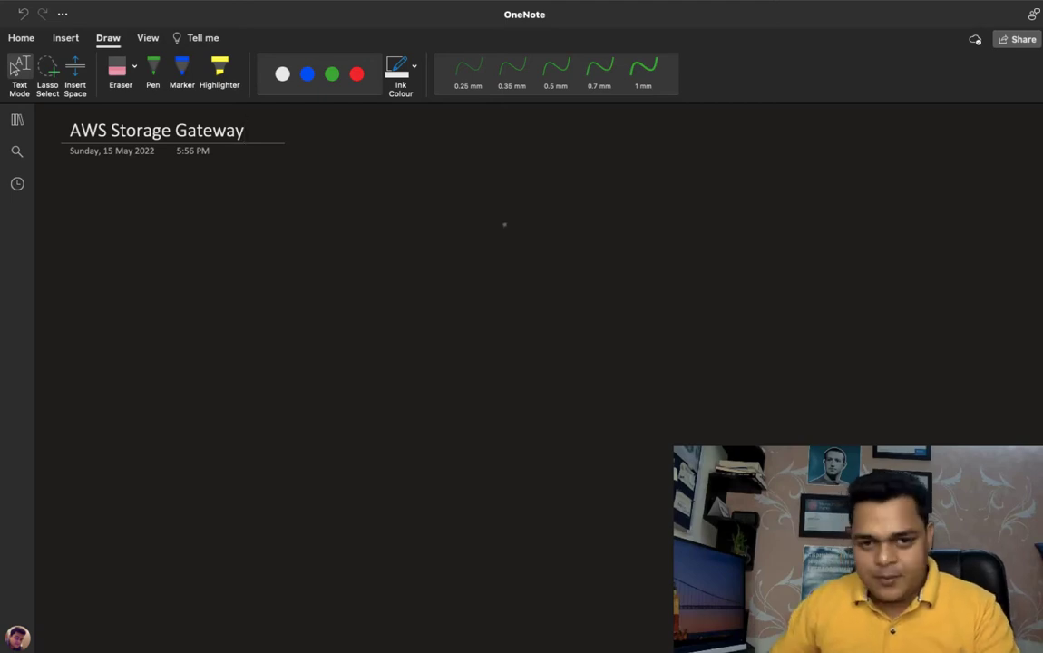
# - Draw a large rectangle with the blue 0.7 mm pen to represent the on-premises site
pyautogui.click(331, 83)
pyautogui.click(307, 74)
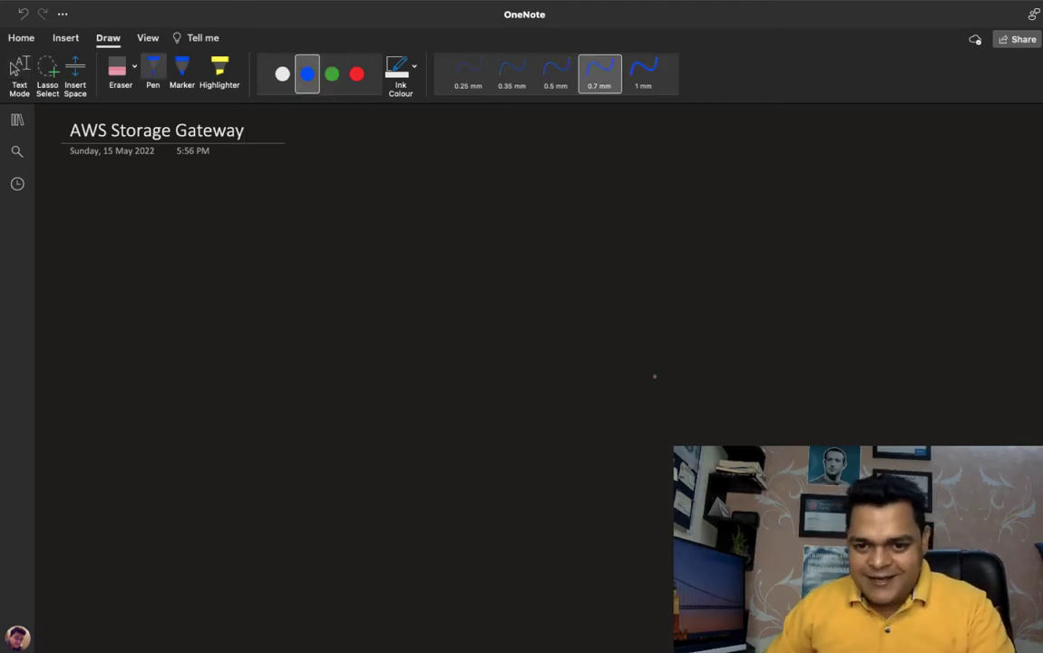
pyautogui.moveTo(640, 354); pyautogui.dragTo(641, 506)
pyautogui.moveTo(639, 355)
pyautogui.mouseDown()
pyautogui.moveTo(810, 343)
pyautogui.moveTo(950, 396)
pyautogui.mouseUp()
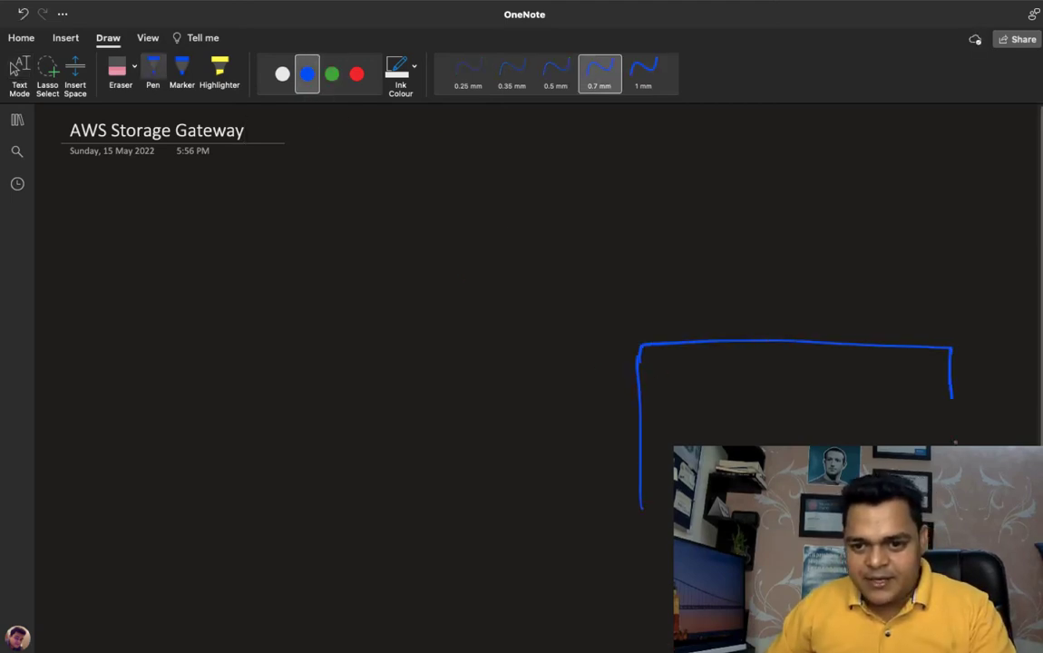
pyautogui.moveTo(954, 443); pyautogui.dragTo(956, 506)
pyautogui.moveTo(641, 504); pyautogui.dragTo(673, 544)
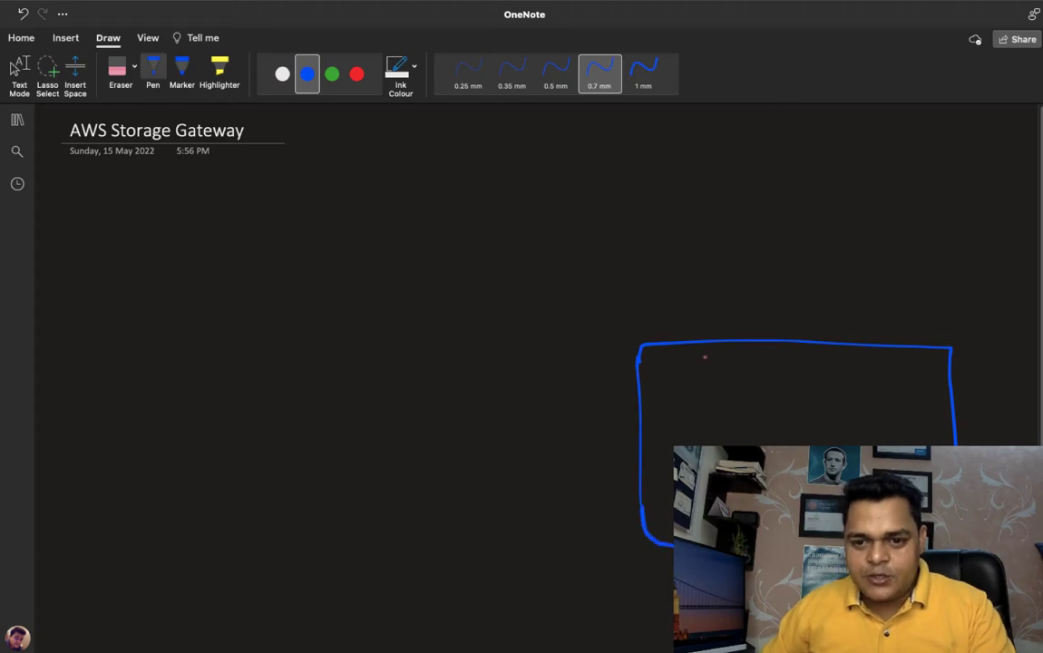
# - Handwrite the label "On-Prem." in blue above the rectangle
pyautogui.moveTo(723, 292)
pyautogui.mouseDown()
pyautogui.moveTo(715, 303)
pyautogui.moveTo(722, 292)
pyautogui.mouseUp()
pyautogui.click(751, 307)
pyautogui.moveTo(738, 294)
pyautogui.mouseDown()
pyautogui.moveTo(751, 295)
pyautogui.moveTo(753, 310)
pyautogui.mouseUp()
pyautogui.moveTo(763, 303); pyautogui.dragTo(775, 303)
pyautogui.moveTo(782, 288)
pyautogui.mouseDown()
pyautogui.moveTo(783, 313)
pyautogui.moveTo(798, 299)
pyautogui.moveTo(863, 308)
pyautogui.mouseUp()
pyautogui.click(875, 302)
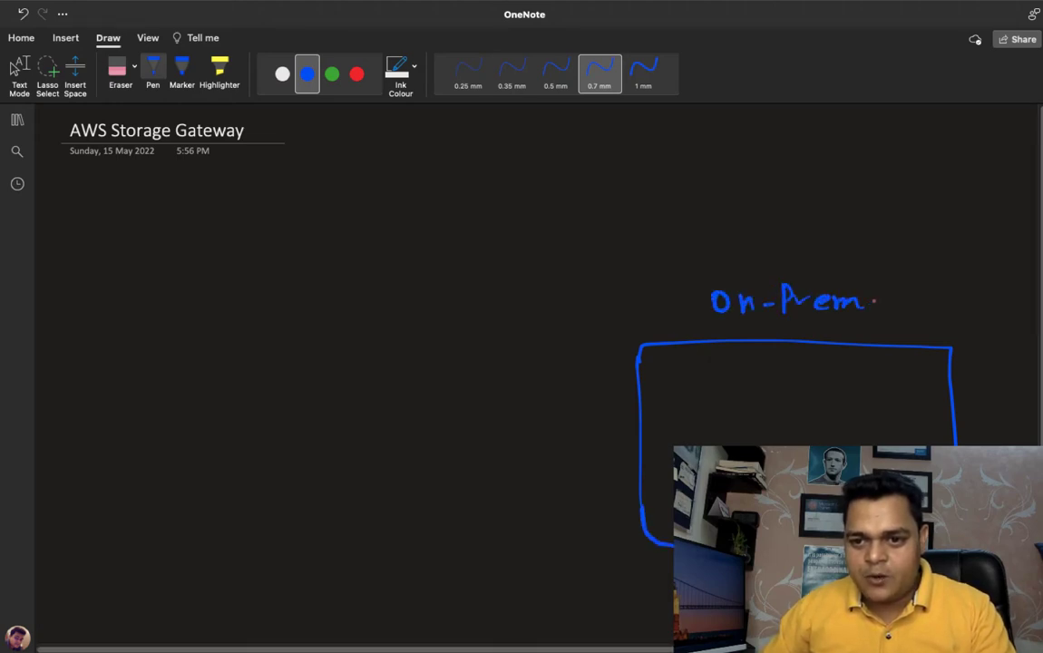
# - Sketch a row of four green computer icons along the upper part of the On-Prem box
pyautogui.click(332, 73)
pyautogui.moveTo(676, 373)
pyautogui.mouseDown()
pyautogui.moveTo(678, 390)
pyautogui.moveTo(703, 387)
pyautogui.moveTo(690, 395)
pyautogui.moveTo(702, 396)
pyautogui.mouseUp()
pyautogui.moveTo(765, 391)
pyautogui.mouseDown()
pyautogui.moveTo(787, 373)
pyautogui.moveTo(767, 391)
pyautogui.mouseUp()
pyautogui.moveTo(842, 393)
pyautogui.mouseDown()
pyautogui.moveTo(861, 372)
pyautogui.moveTo(843, 392)
pyautogui.moveTo(910, 372)
pyautogui.moveTo(894, 392)
pyautogui.mouseUp()
pyautogui.moveTo(903, 390); pyautogui.dragTo(915, 397)
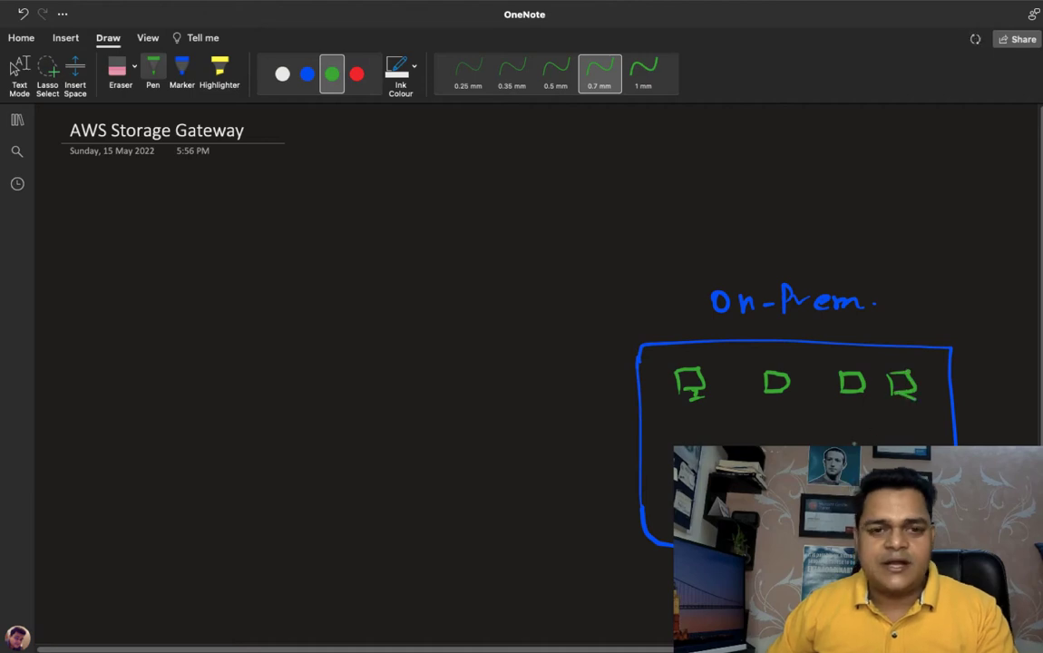
# - Draw a red storage rack below the computers in the On-Prem box and label it "SAN" in green
pyautogui.click(307, 74)
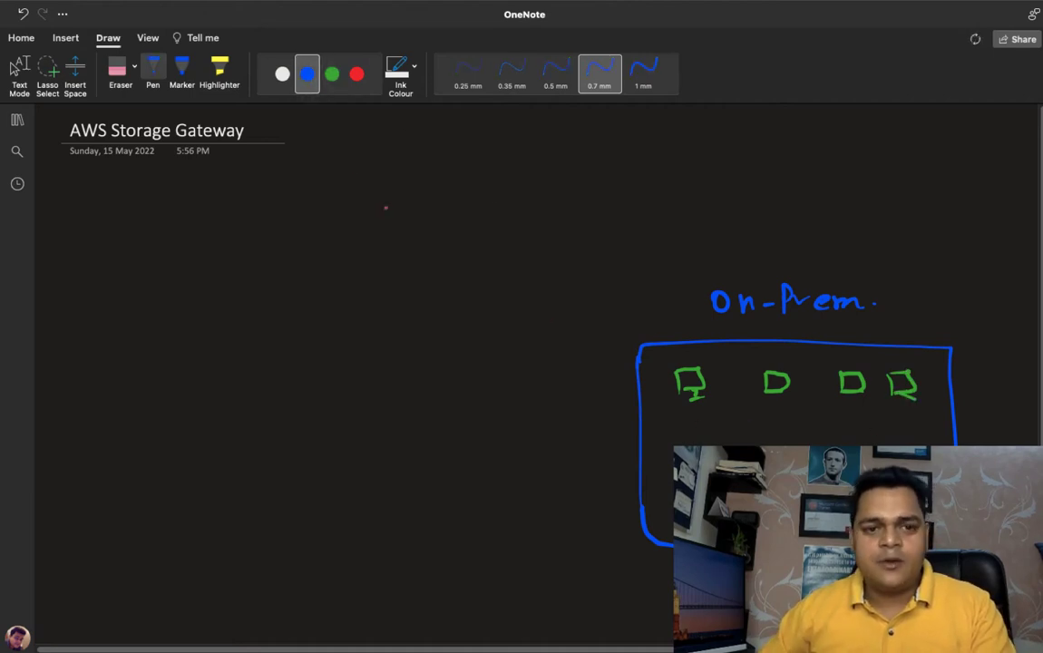
pyautogui.click(356, 73)
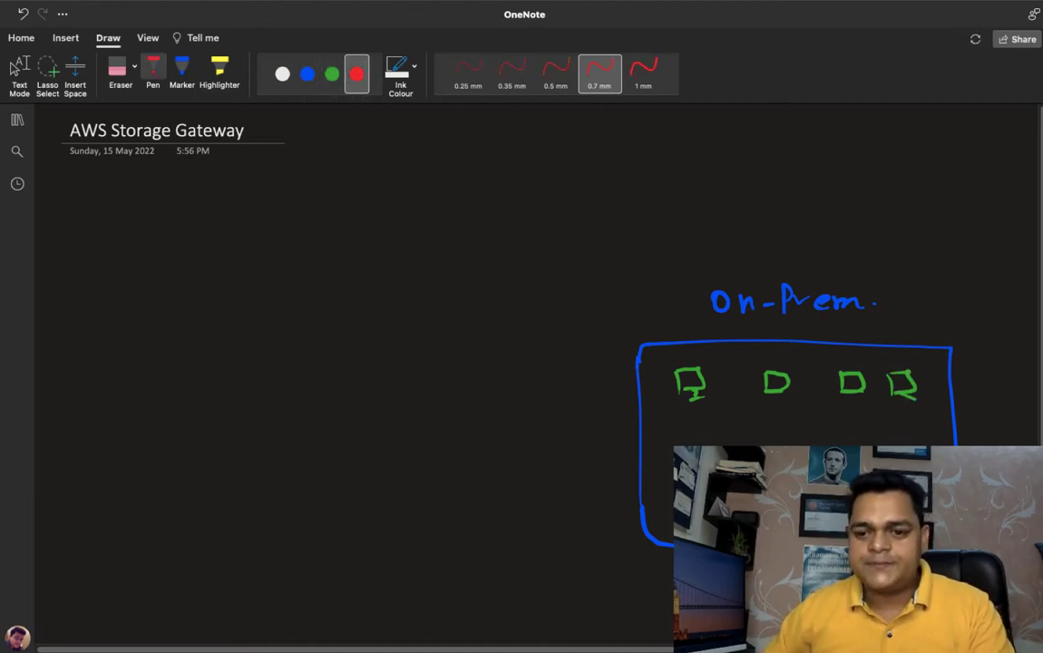
pyautogui.moveTo(672, 449)
pyautogui.mouseDown()
pyautogui.moveTo(669, 506)
pyautogui.moveTo(714, 443)
pyautogui.mouseUp()
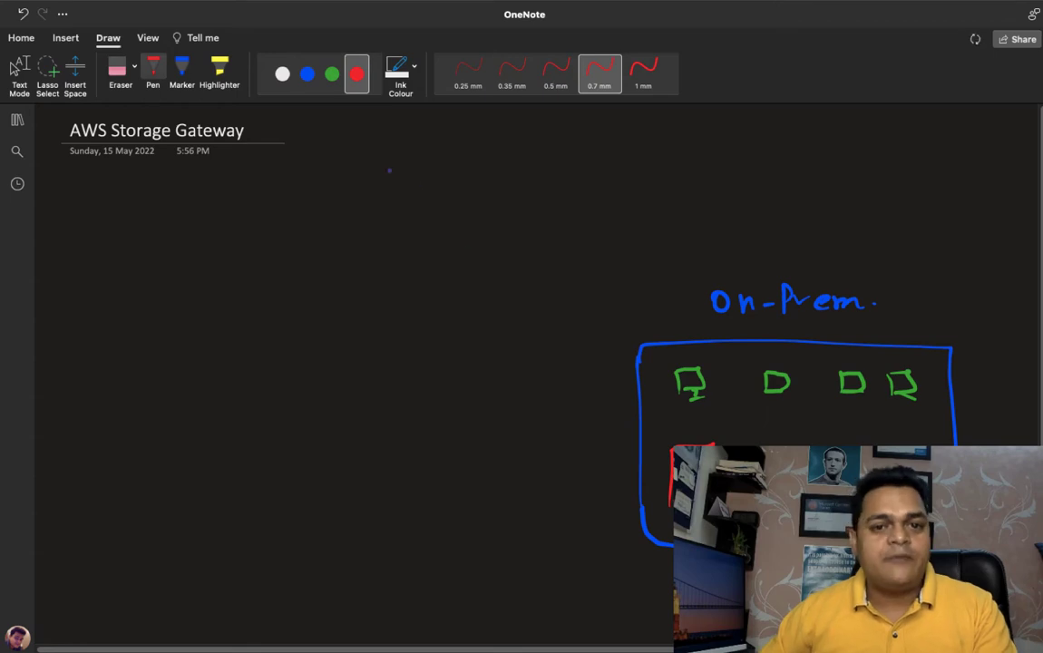
pyautogui.click(332, 74)
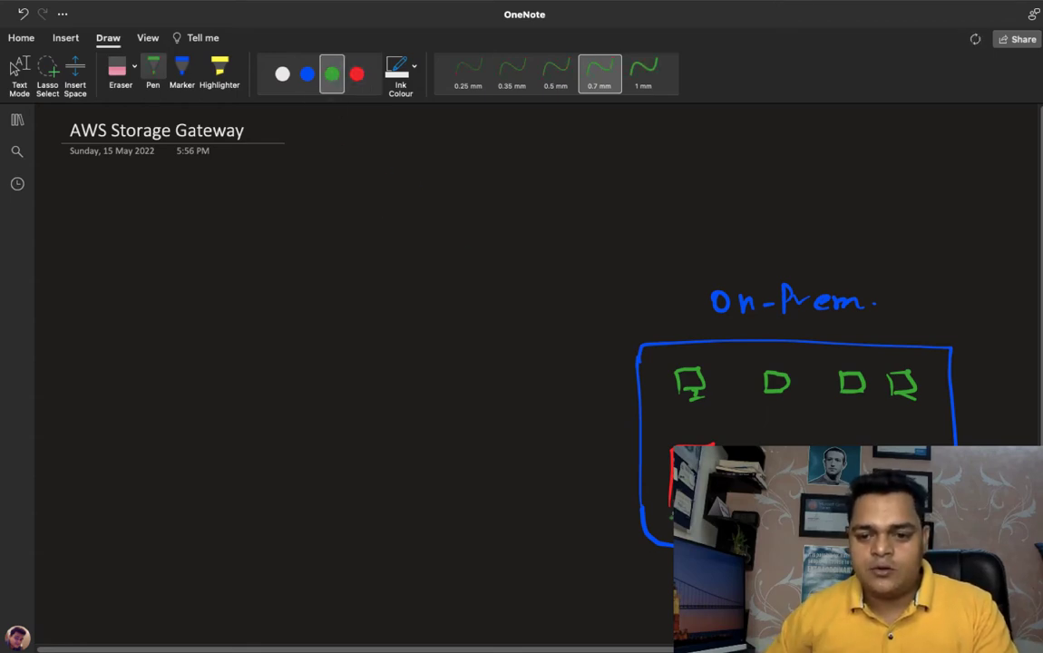
pyautogui.moveTo(675, 514); pyautogui.dragTo(666, 527)
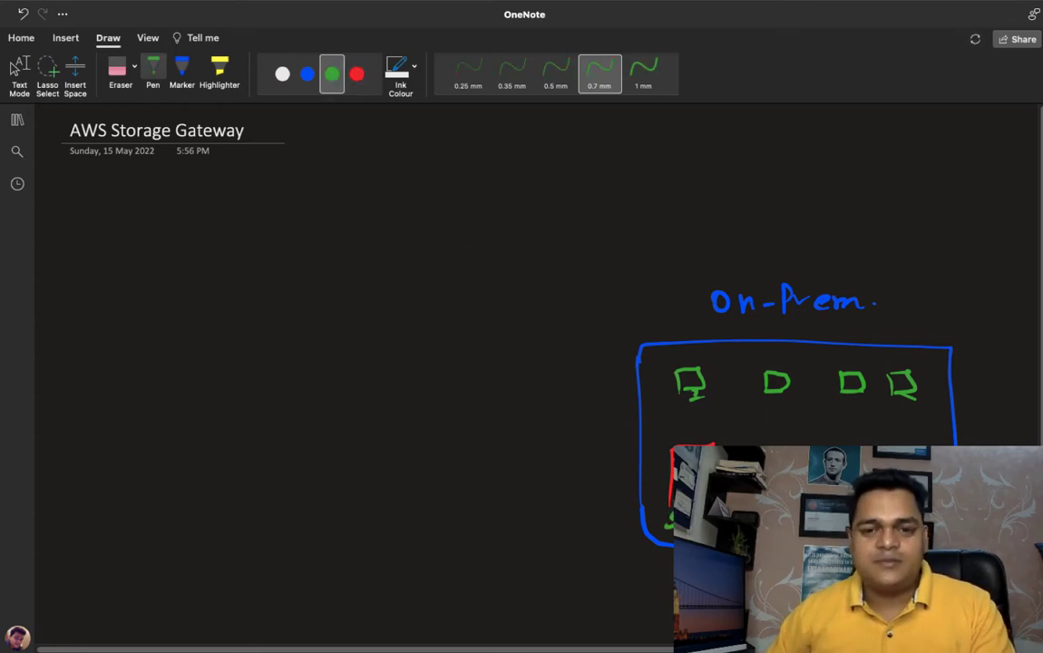
# - Draw blue connection lines from the four computers down to a network switch beside the SAN rack
pyautogui.click(282, 73)
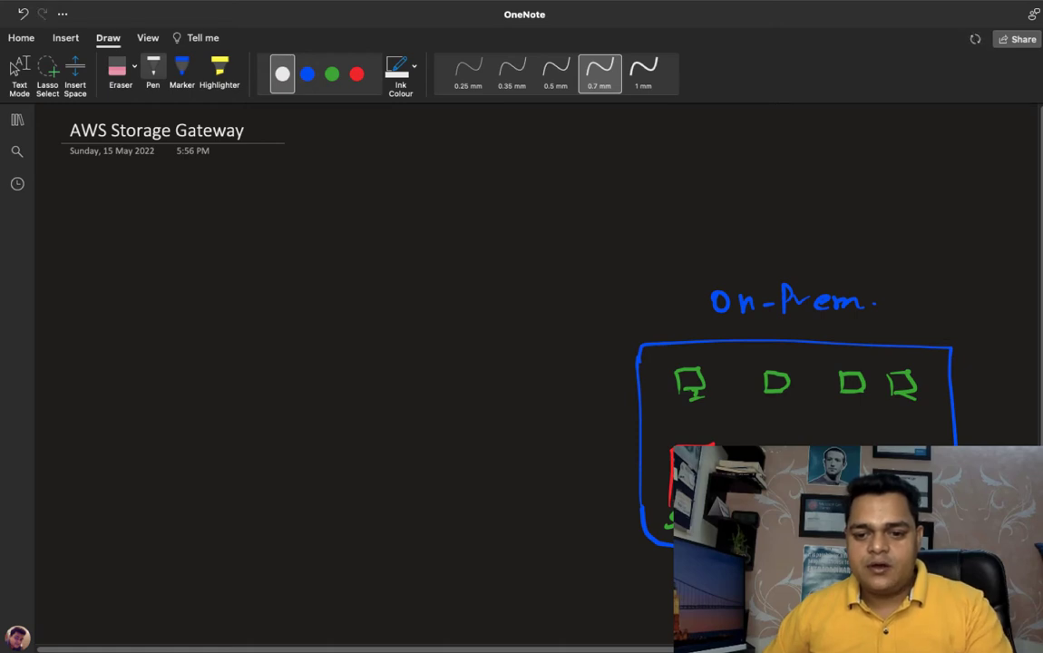
pyautogui.click(307, 75)
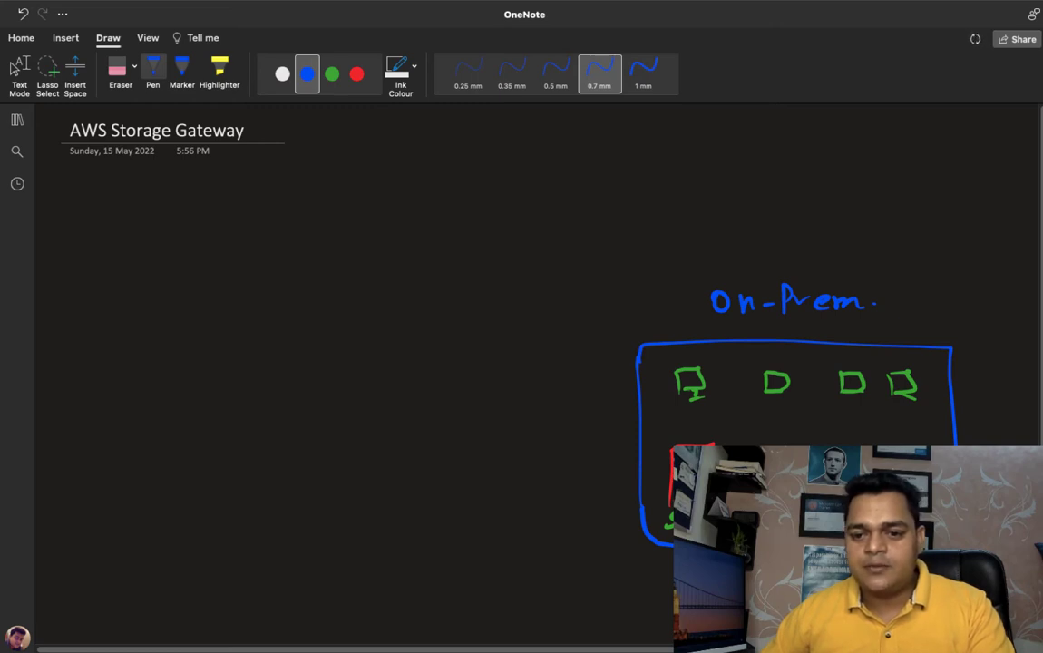
pyautogui.moveTo(692, 397); pyautogui.dragTo(769, 444)
pyautogui.moveTo(778, 397); pyautogui.dragTo(778, 445)
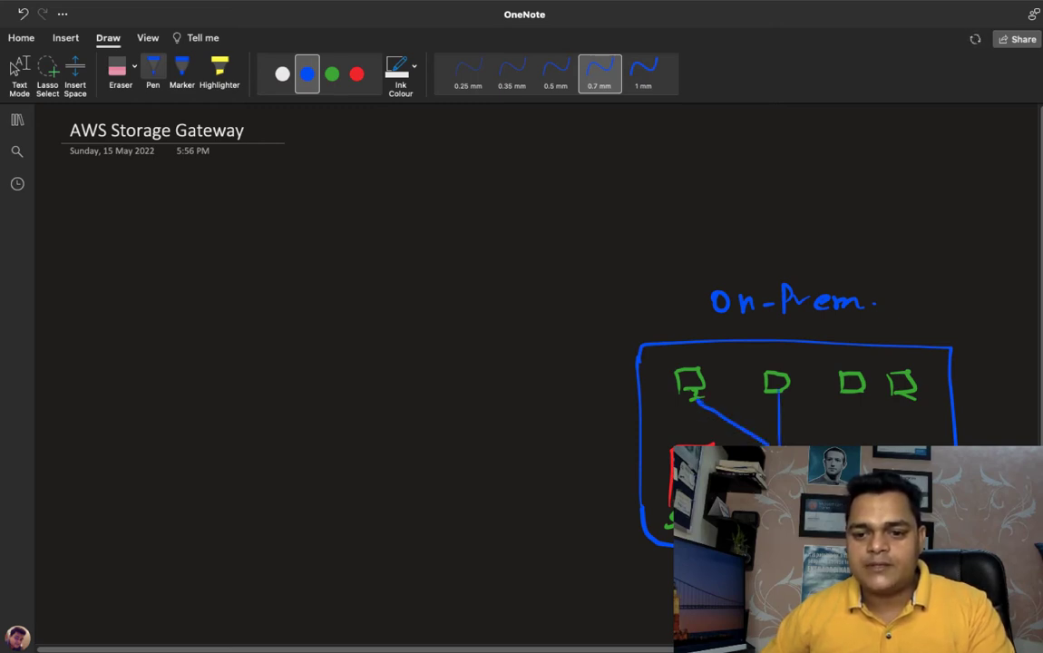
pyautogui.moveTo(853, 391); pyautogui.dragTo(816, 444)
pyautogui.moveTo(913, 397); pyautogui.dragTo(879, 444)
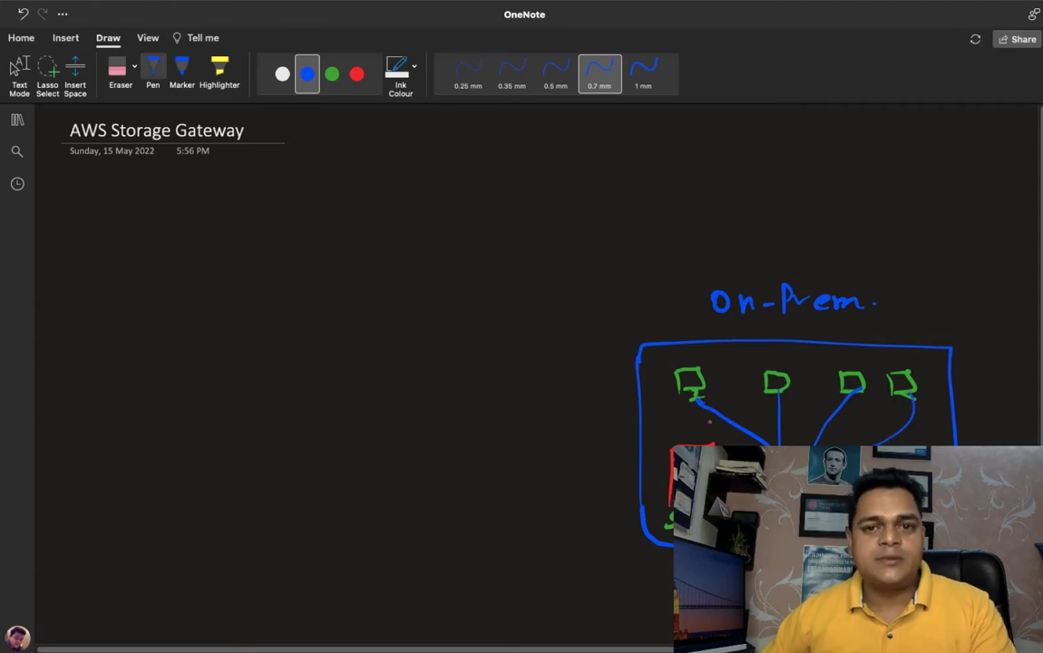
# - Sketch a small green file icon above the first computer with the 0.5 mm pen
pyautogui.click(556, 74)
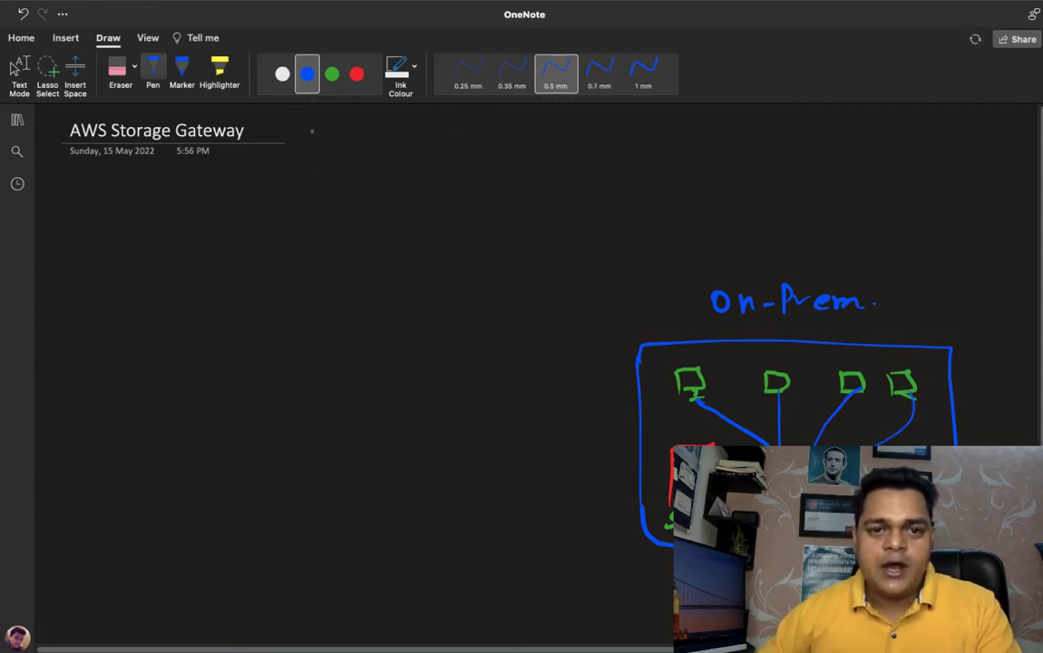
pyautogui.click(332, 74)
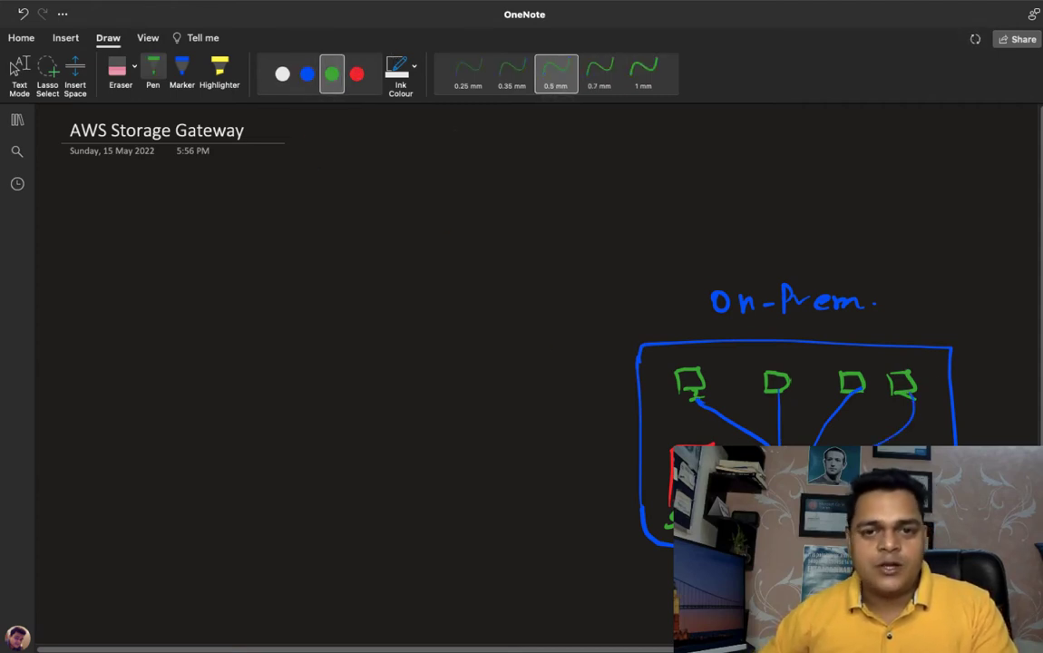
pyautogui.moveTo(695, 348); pyautogui.dragTo(696, 356)
# - Draw a large green rectangle on the empty side of the page, opposite the On-Prem box
pyautogui.click(357, 75)
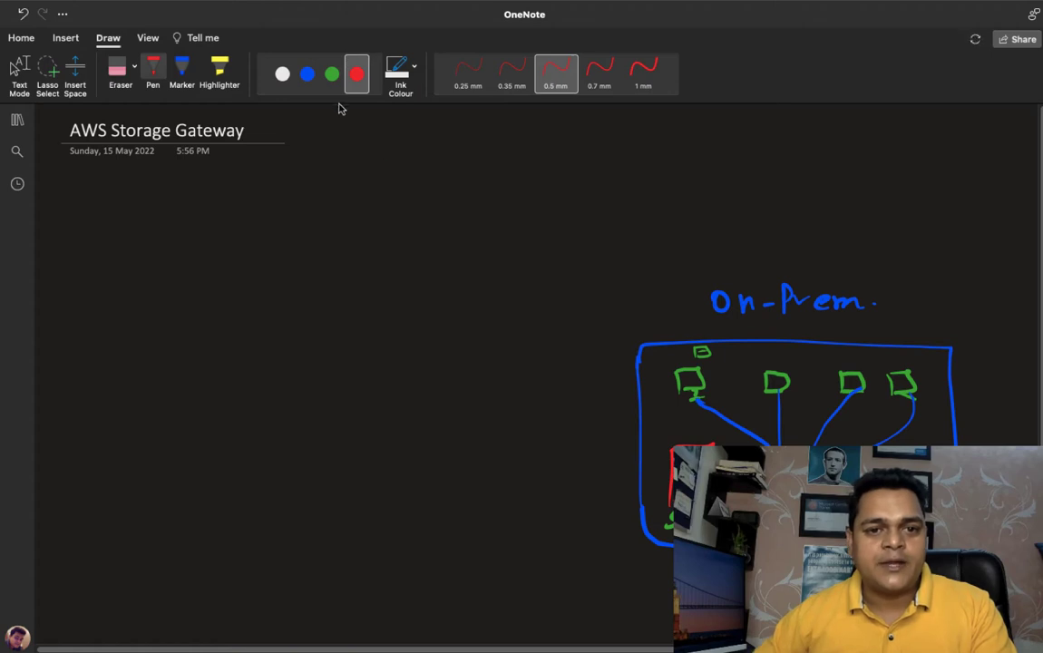
pyautogui.click(307, 74)
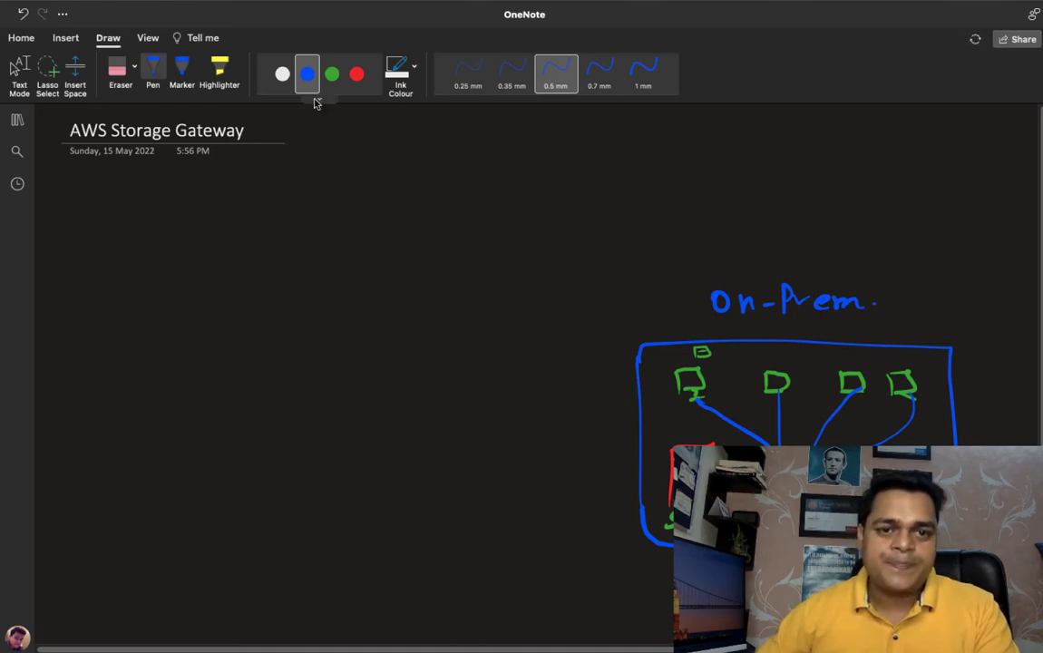
pyautogui.click(282, 75)
pyautogui.click(332, 74)
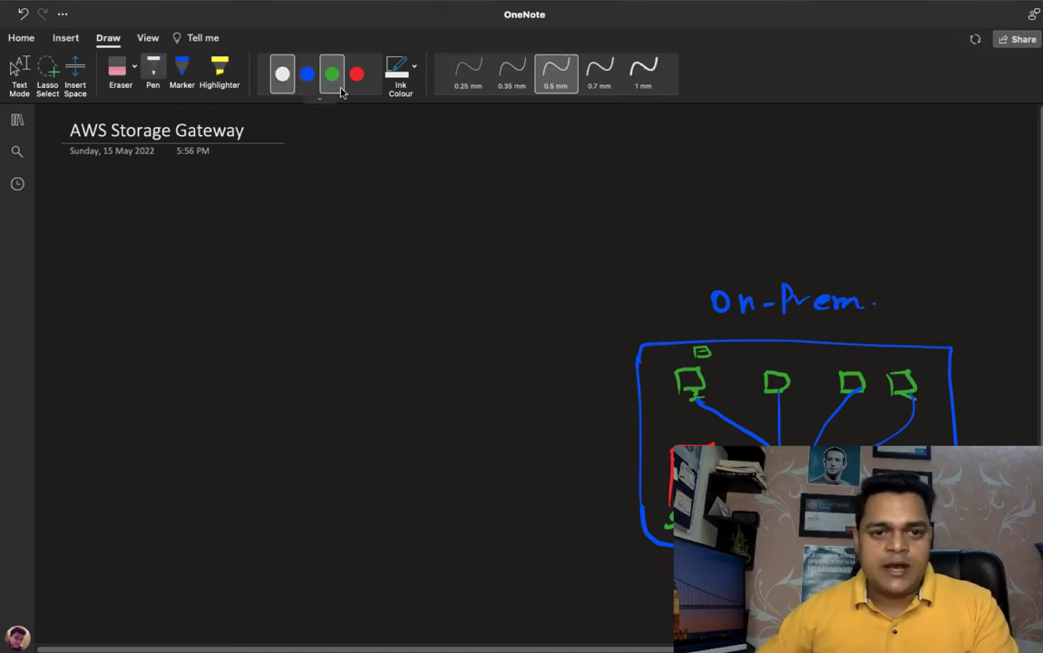
pyautogui.moveTo(102, 246); pyautogui.dragTo(128, 424)
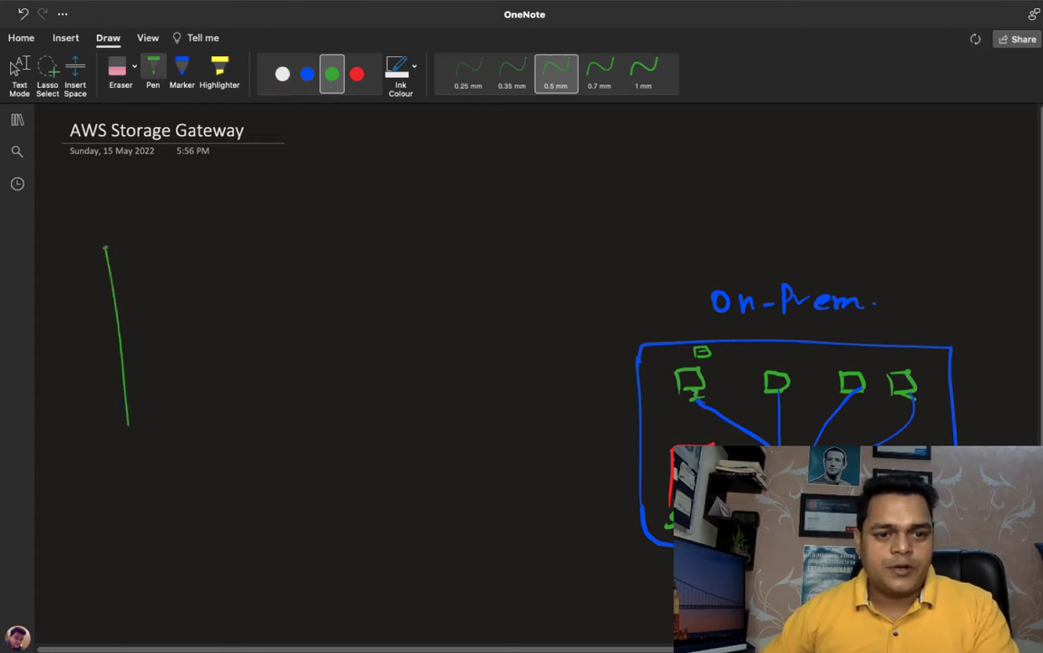
pyautogui.moveTo(104, 245)
pyautogui.mouseDown()
pyautogui.moveTo(400, 245)
pyautogui.moveTo(413, 413)
pyautogui.moveTo(127, 420)
pyautogui.mouseUp()
# - Handwrite "AWS-Storage-Gateway" in blue inside the green rectangle, with a green arrow pointing down to a small green box
pyautogui.click(307, 75)
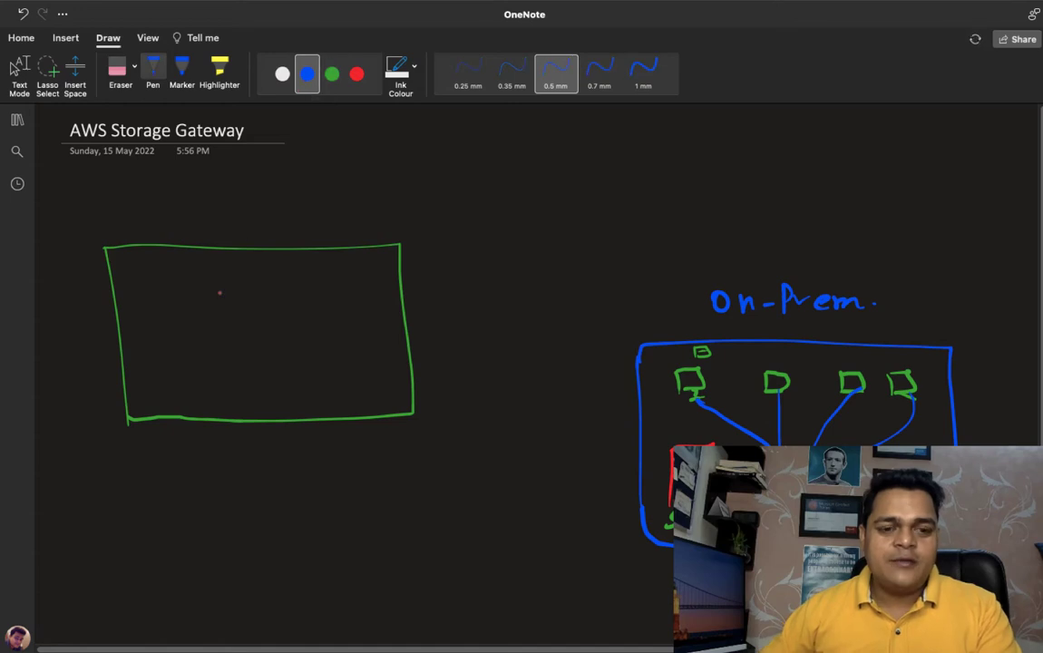
pyautogui.moveTo(184, 303)
pyautogui.mouseDown()
pyautogui.moveTo(191, 285)
pyautogui.moveTo(197, 302)
pyautogui.moveTo(214, 289)
pyautogui.moveTo(217, 302)
pyautogui.moveTo(258, 288)
pyautogui.moveTo(378, 288)
pyautogui.mouseUp()
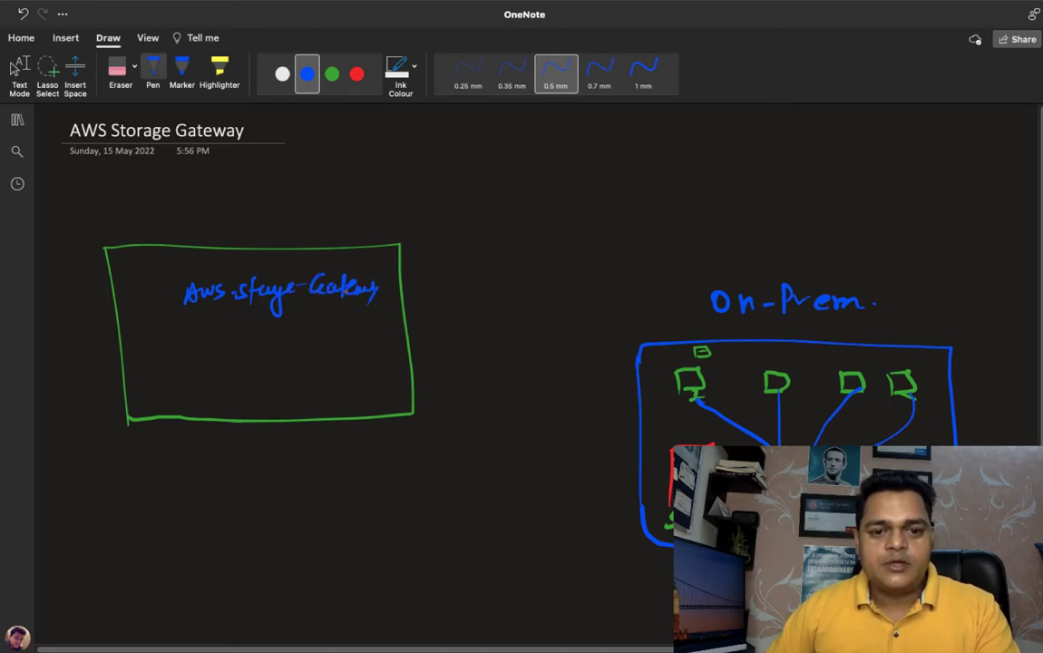
pyautogui.click(332, 74)
pyautogui.moveTo(256, 336)
pyautogui.mouseDown()
pyautogui.moveTo(268, 335)
pyautogui.moveTo(228, 388)
pyautogui.moveTo(300, 365)
pyautogui.moveTo(222, 392)
pyautogui.mouseUp()
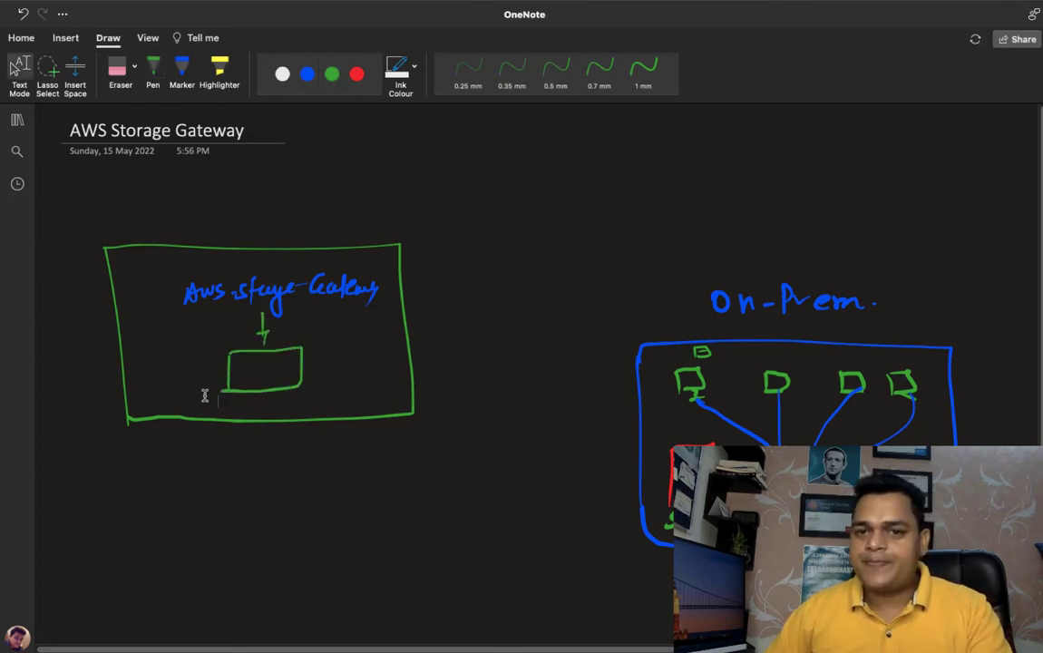
# - Link the small gateway box and the SAN rack with a white double-headed arrow, labelled with a circled "ISP"
pyautogui.click(282, 73)
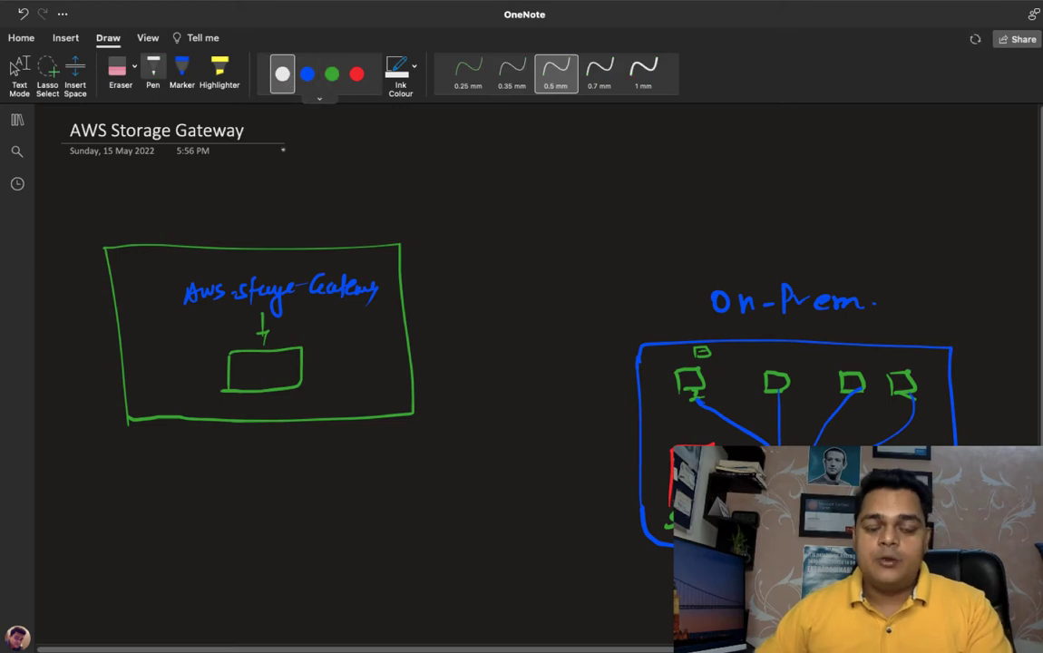
pyautogui.press('Escape')
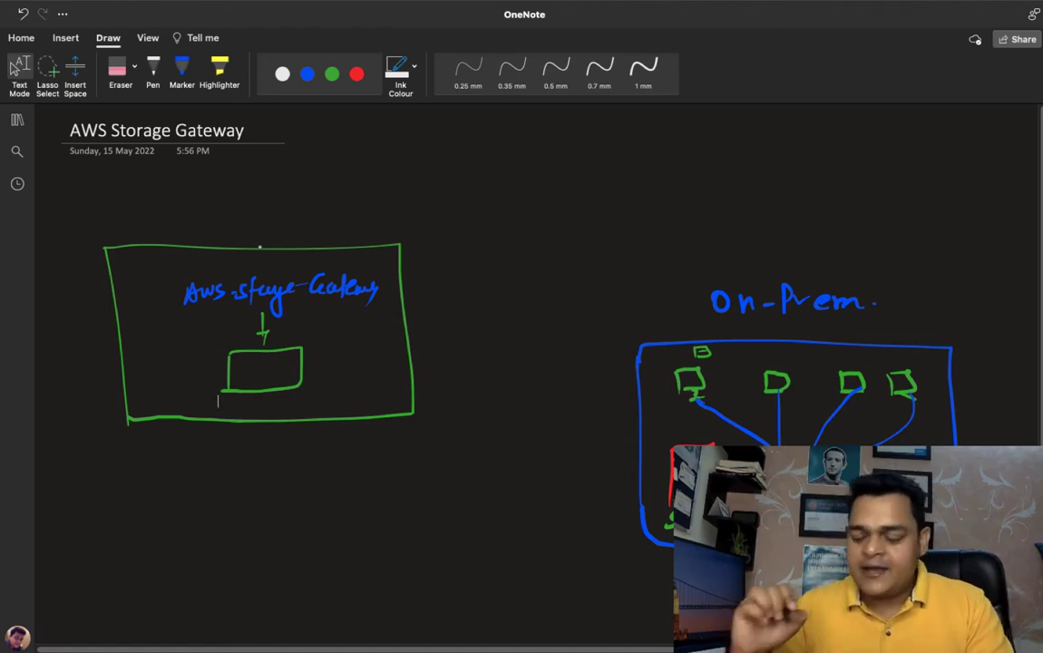
pyautogui.click(153, 73)
pyautogui.moveTo(678, 484)
pyautogui.mouseDown()
pyautogui.moveTo(295, 517)
pyautogui.moveTo(269, 400)
pyautogui.mouseUp()
pyautogui.moveTo(656, 479); pyautogui.dragTo(658, 492)
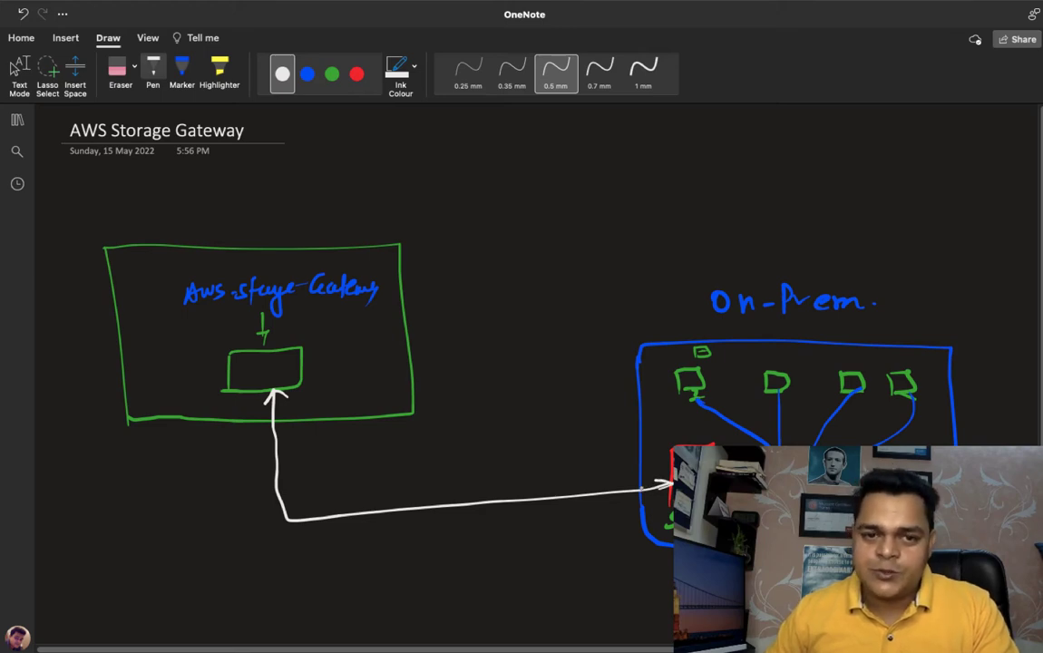
pyautogui.moveTo(400, 535)
pyautogui.mouseDown()
pyautogui.moveTo(400, 553)
pyautogui.moveTo(414, 535)
pyautogui.mouseUp()
pyautogui.moveTo(428, 537)
pyautogui.mouseDown()
pyautogui.moveTo(419, 552)
pyautogui.moveTo(435, 544)
pyautogui.moveTo(381, 533)
pyautogui.mouseUp()
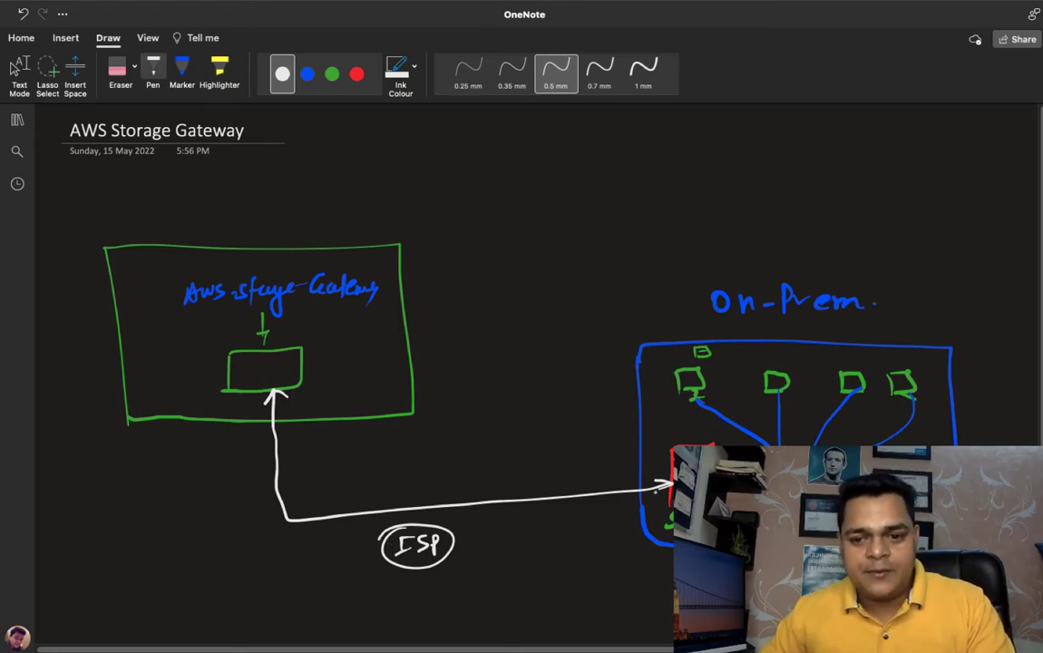
# - Add small green file icons above the second and third computers and green data lines inside the gateway box
pyautogui.click(332, 73)
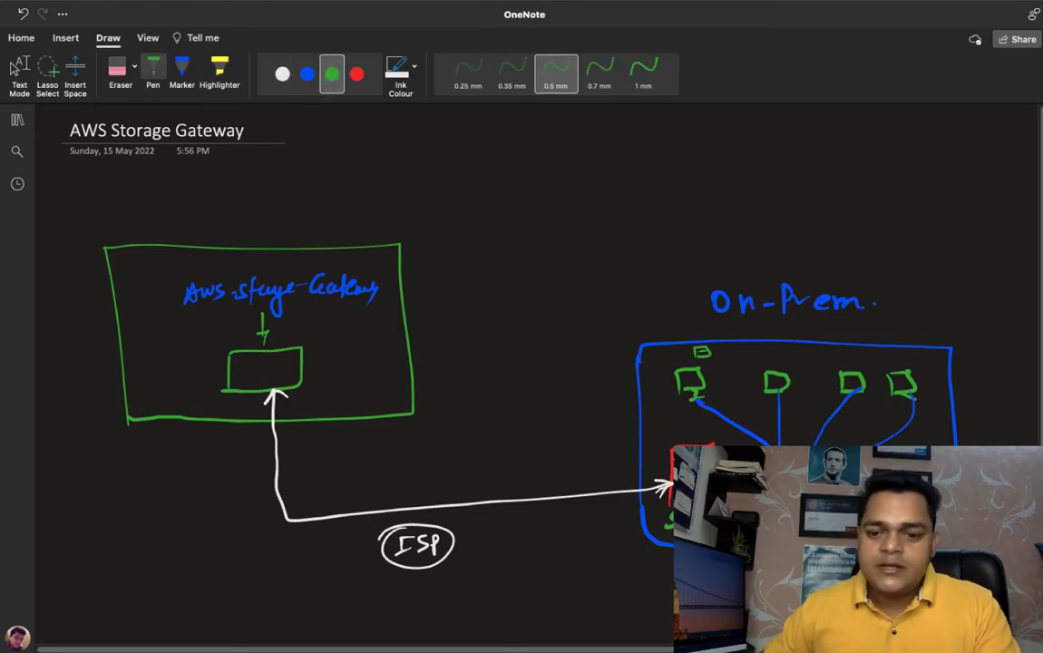
pyautogui.moveTo(772, 362); pyautogui.dragTo(776, 359)
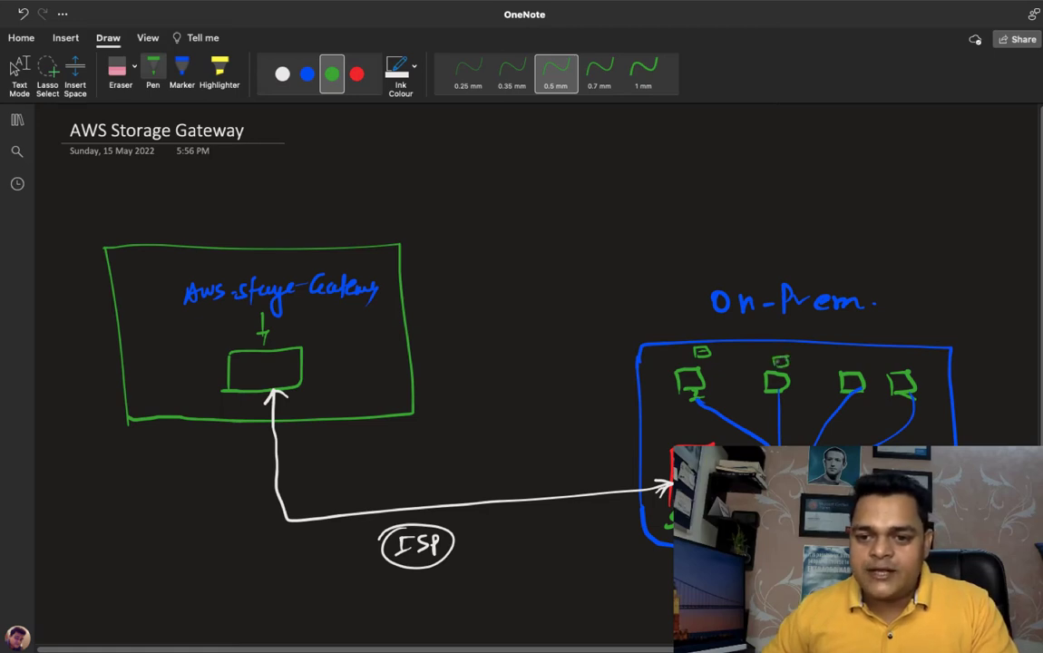
pyautogui.moveTo(845, 356); pyautogui.dragTo(835, 365)
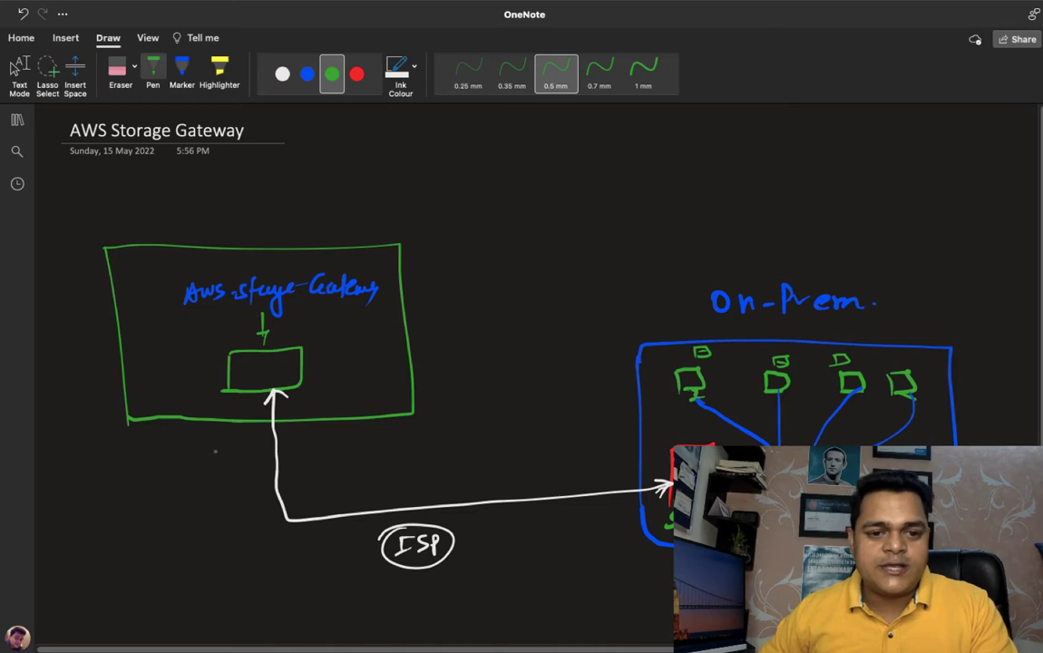
pyautogui.moveTo(245, 368); pyautogui.dragTo(276, 367)
pyautogui.moveTo(246, 374); pyautogui.dragTo(272, 373)
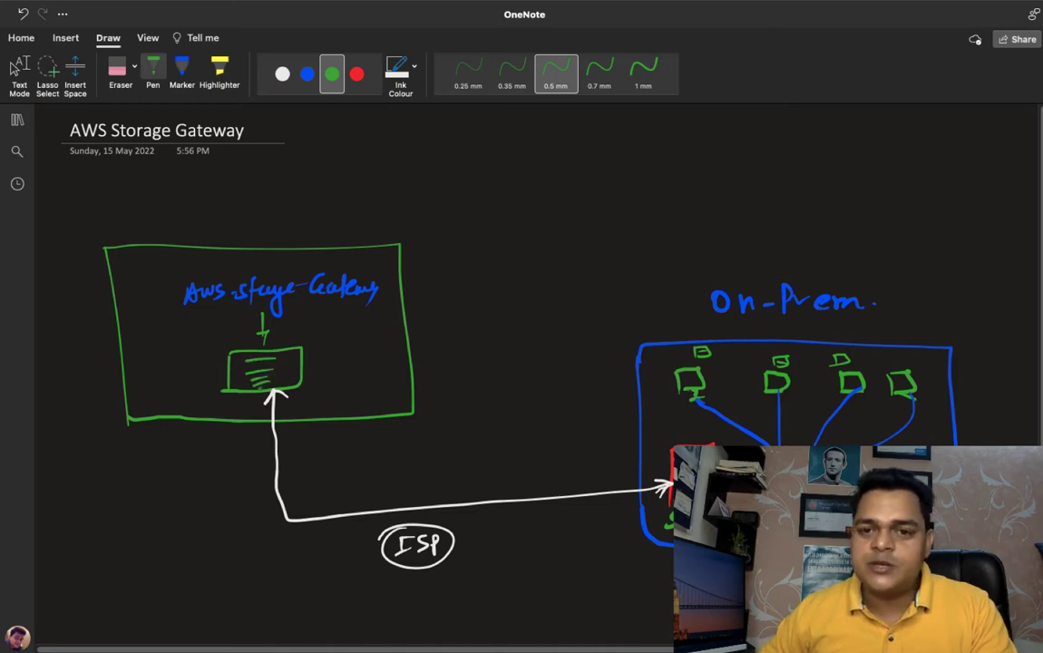
# - Write a circled "Hybrid" in white above the connection and draw a dashed white arrow from the gateway box to the label "FILE"
pyautogui.click(282, 73)
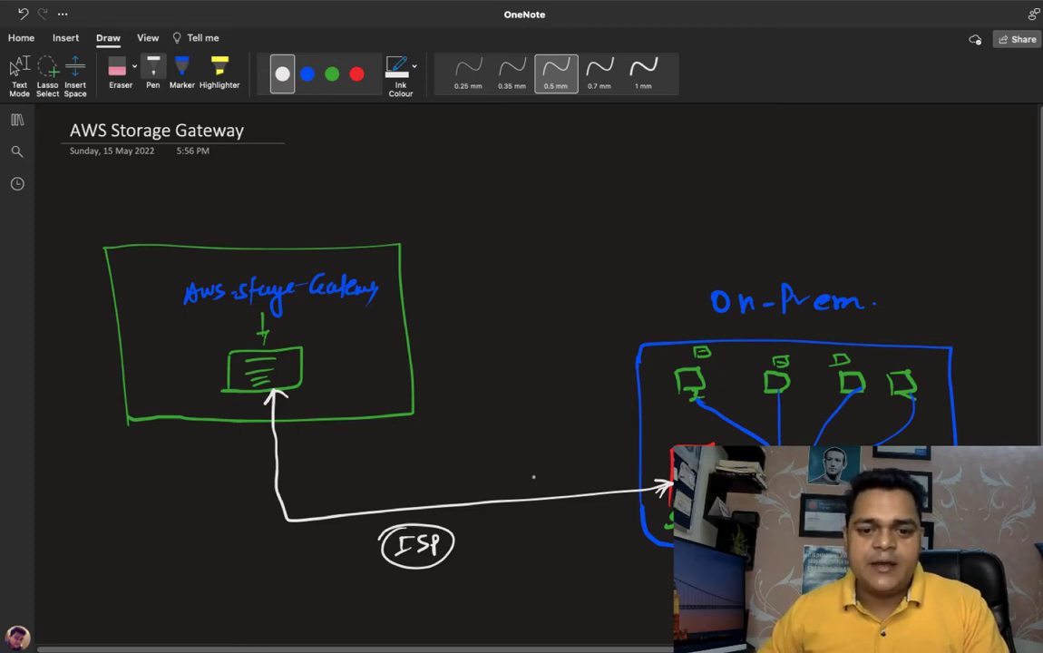
pyautogui.moveTo(444, 448)
pyautogui.mouseDown()
pyautogui.moveTo(450, 463)
pyautogui.moveTo(504, 452)
pyautogui.moveTo(516, 439)
pyautogui.moveTo(441, 465)
pyautogui.moveTo(494, 425)
pyautogui.mouseUp()
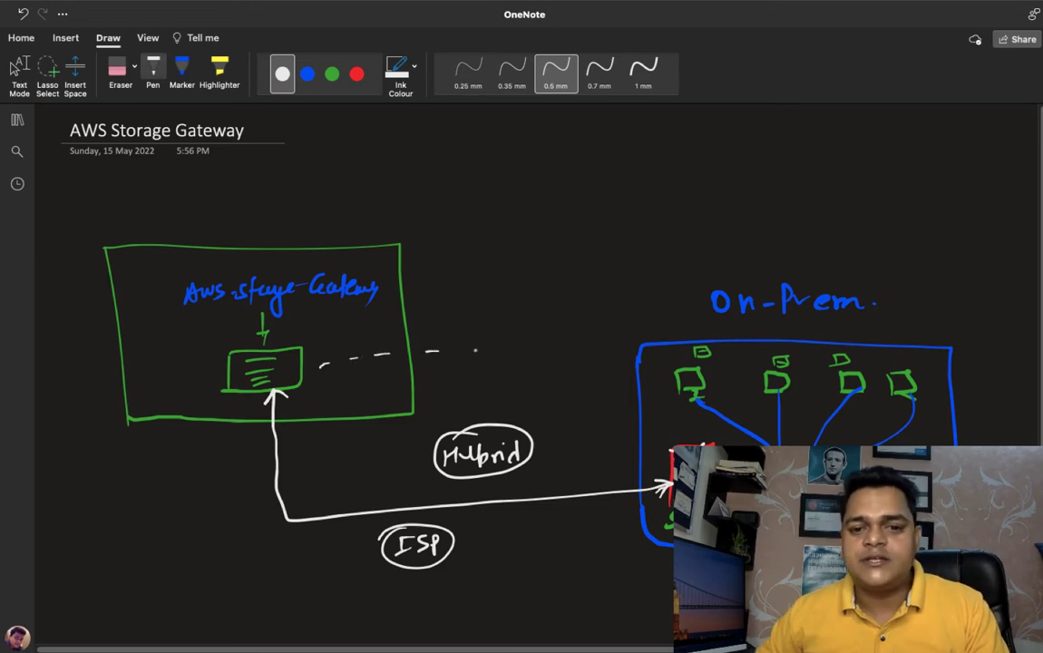
pyautogui.moveTo(473, 351); pyautogui.dragTo(490, 351)
pyautogui.moveTo(530, 353); pyautogui.dragTo(536, 353)
pyautogui.moveTo(563, 354); pyautogui.dragTo(572, 355)
pyautogui.moveTo(638, 357)
pyautogui.mouseDown()
pyautogui.moveTo(660, 358)
pyautogui.moveTo(650, 364)
pyautogui.mouseUp()
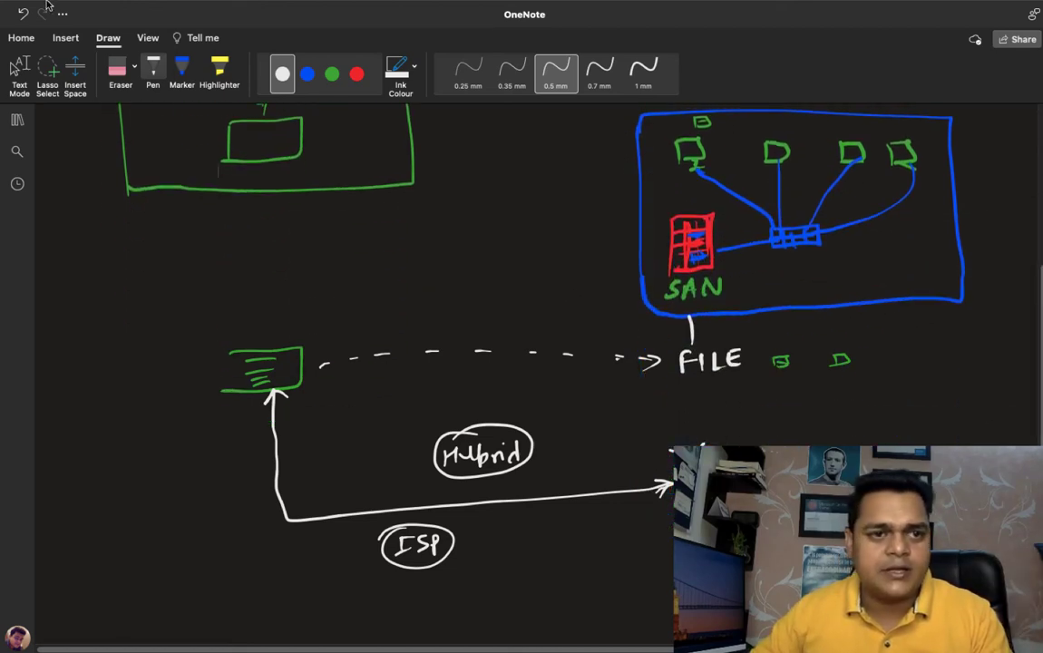
pyautogui.hotkey('ctrl', 'Left')
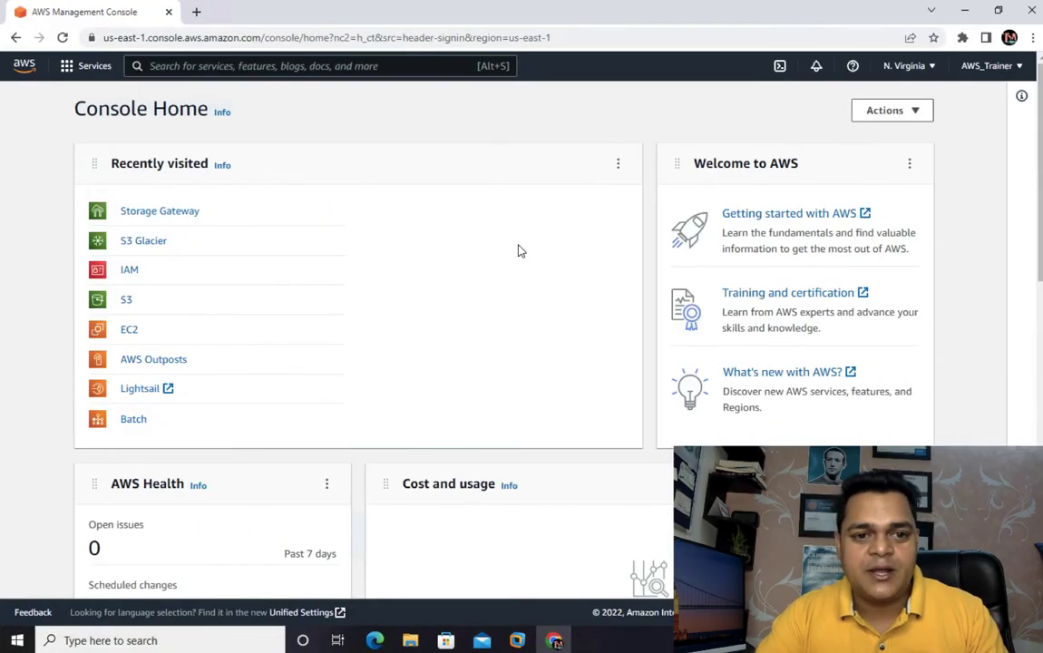
pyautogui.scroll(-10, 518, 250)
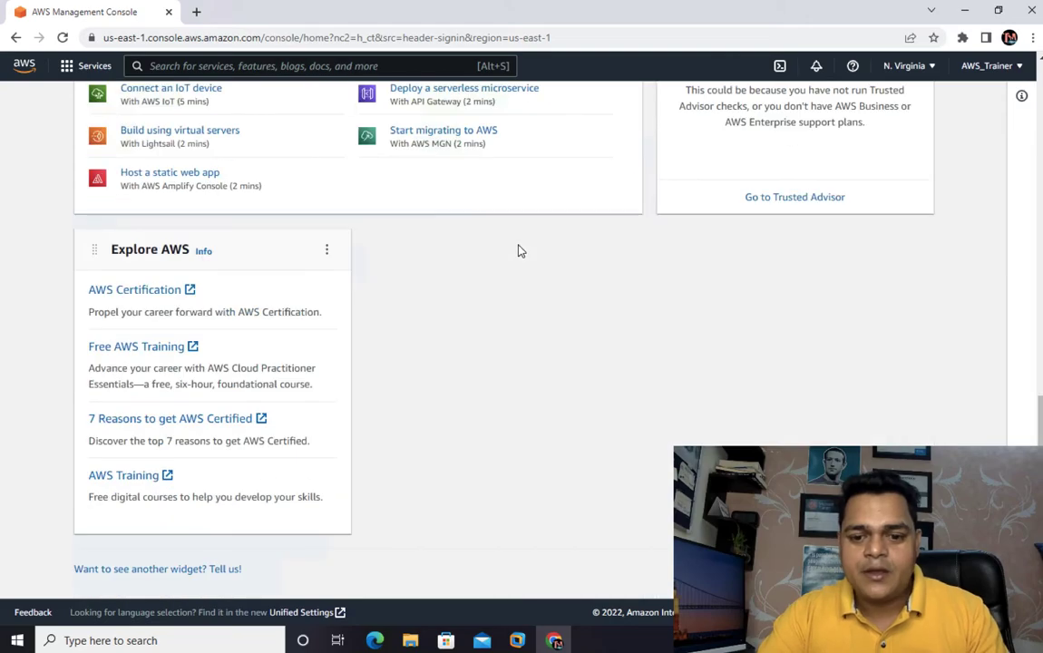
pyautogui.hotkey('ctrl', 'Left')
pyautogui.hotkey('ctrl', 'Right')
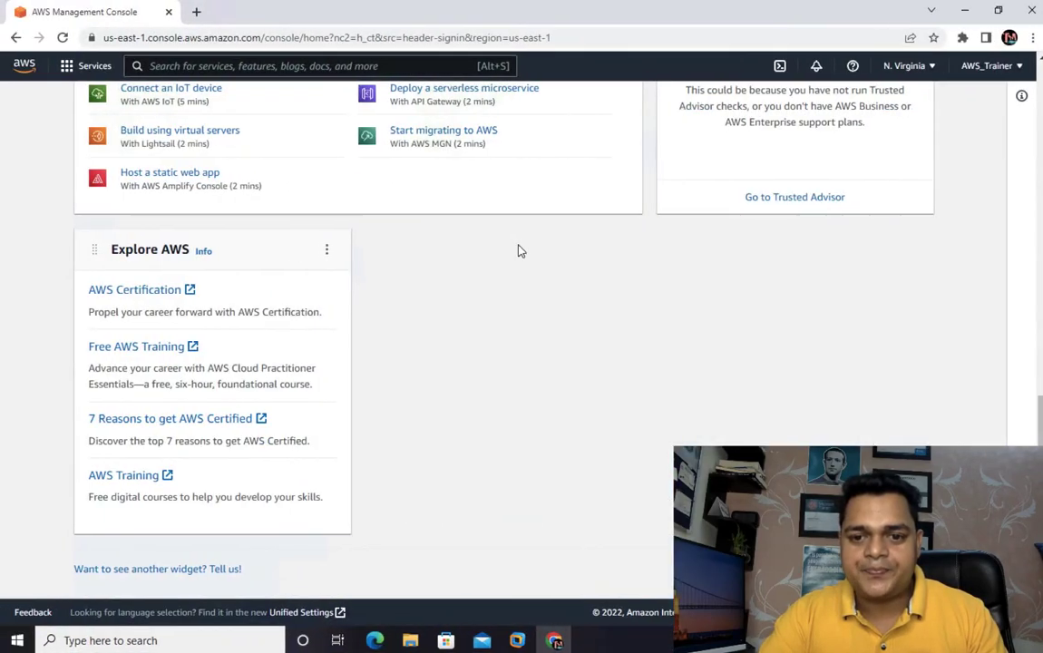
# - Back in OneNote, link the small gateway box and the red SAN rack with a blue double-headed arrow
pyautogui.hotkey('ctrl', 'Left')
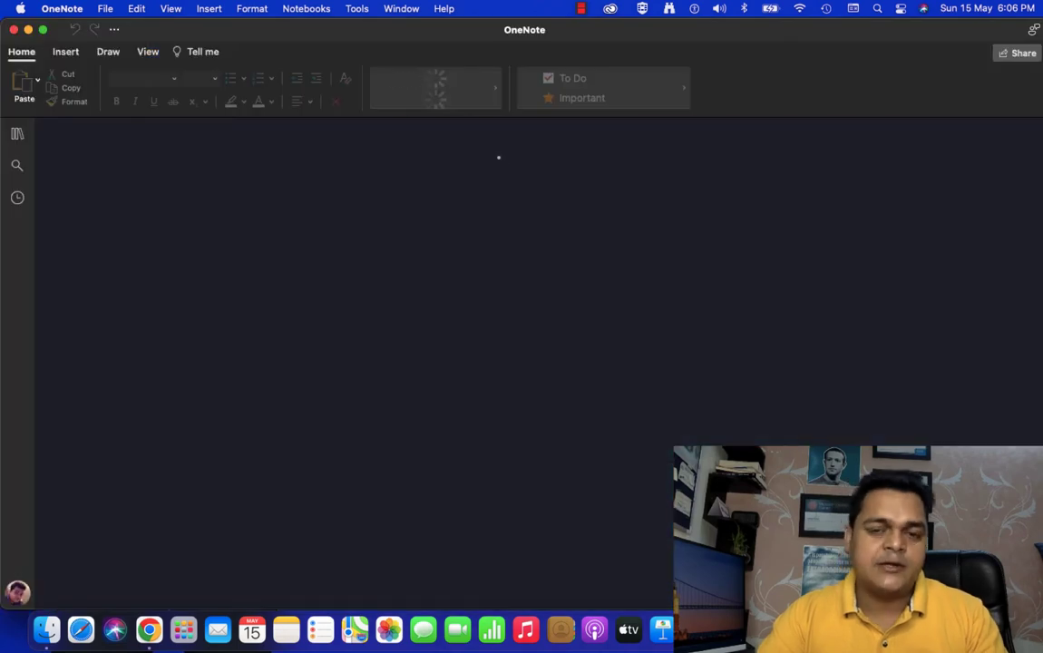
pyautogui.scroll(3, 156, 230)
pyautogui.scroll(1, 156, 231)
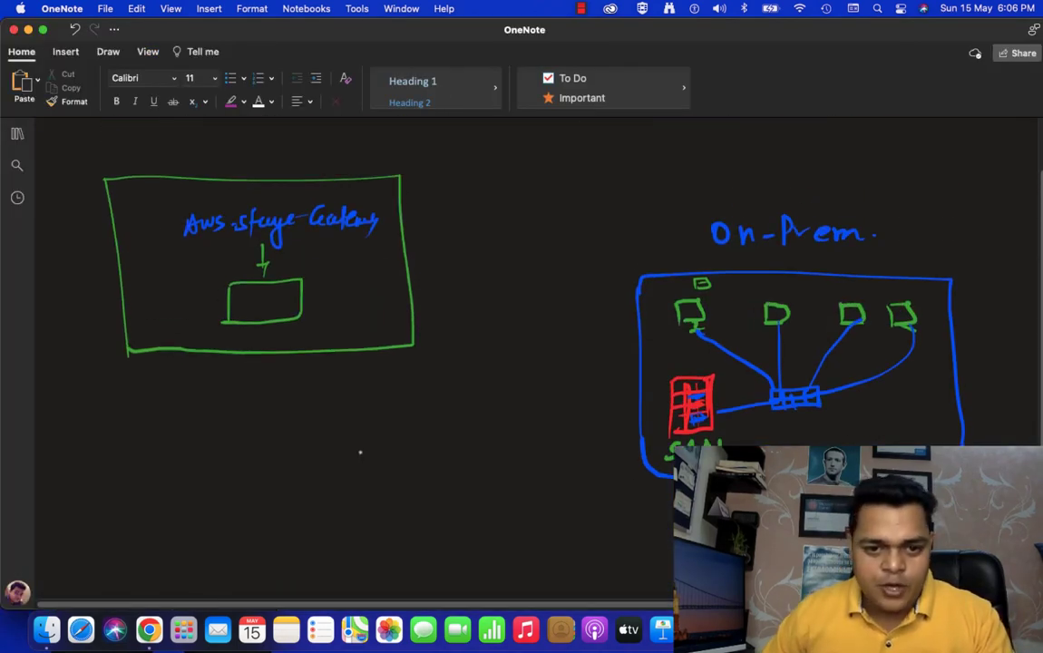
pyautogui.click(107, 51)
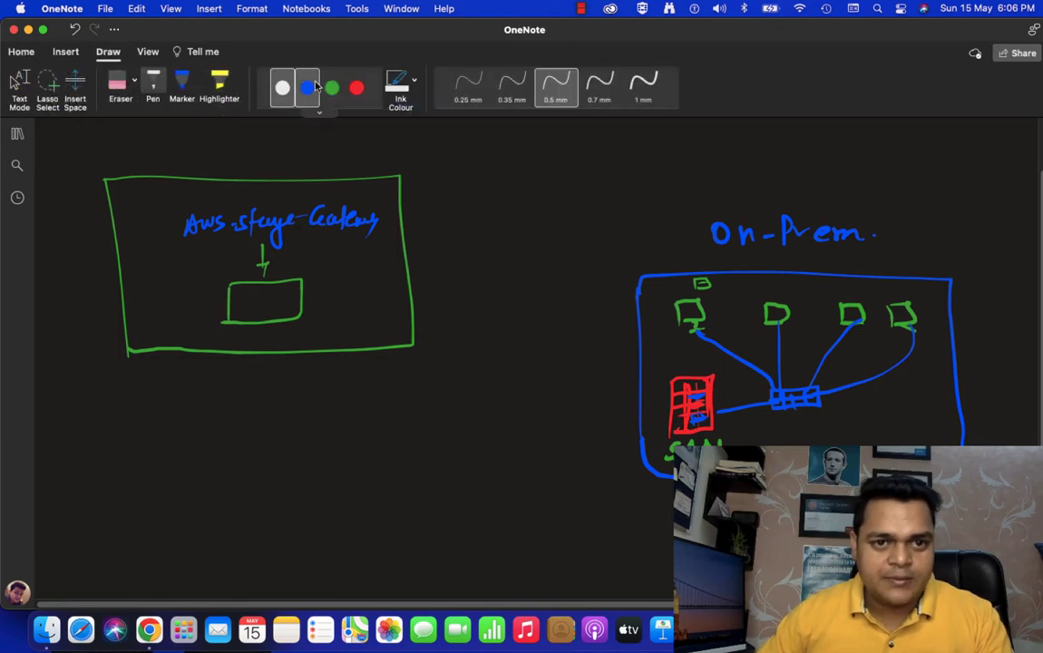
pyautogui.moveTo(680, 419)
pyautogui.mouseDown()
pyautogui.moveTo(303, 454)
pyautogui.moveTo(288, 328)
pyautogui.moveTo(311, 328)
pyautogui.mouseUp()
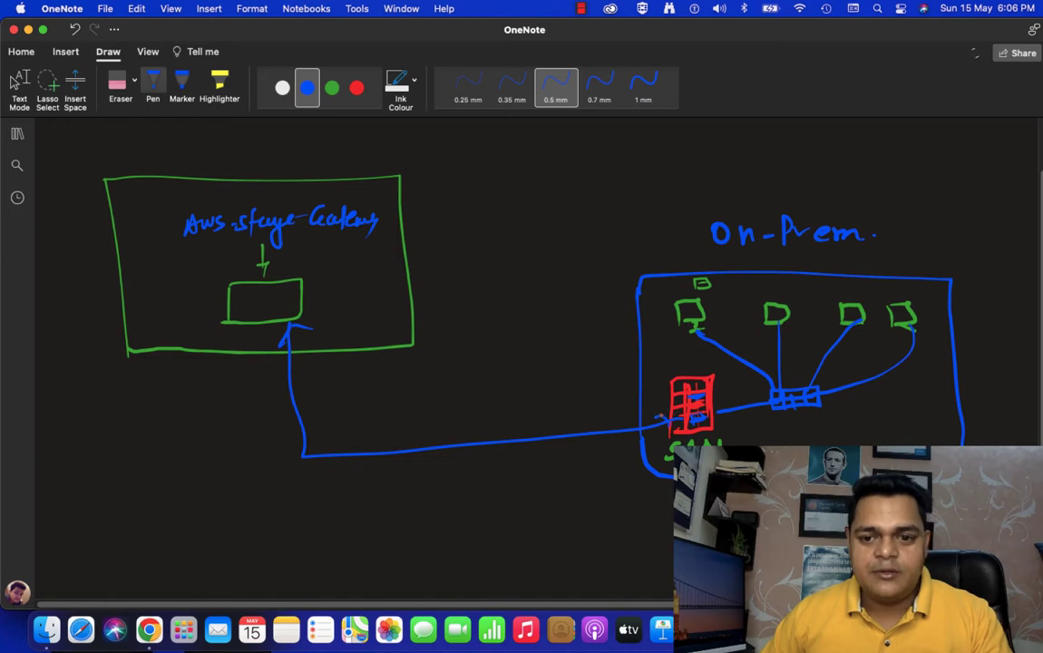
# - Draw a red rectangle in the empty area below the existing diagram and handwrite an AWS Storage Gateway label inside it
pyautogui.scroll(-2, 690, 437)
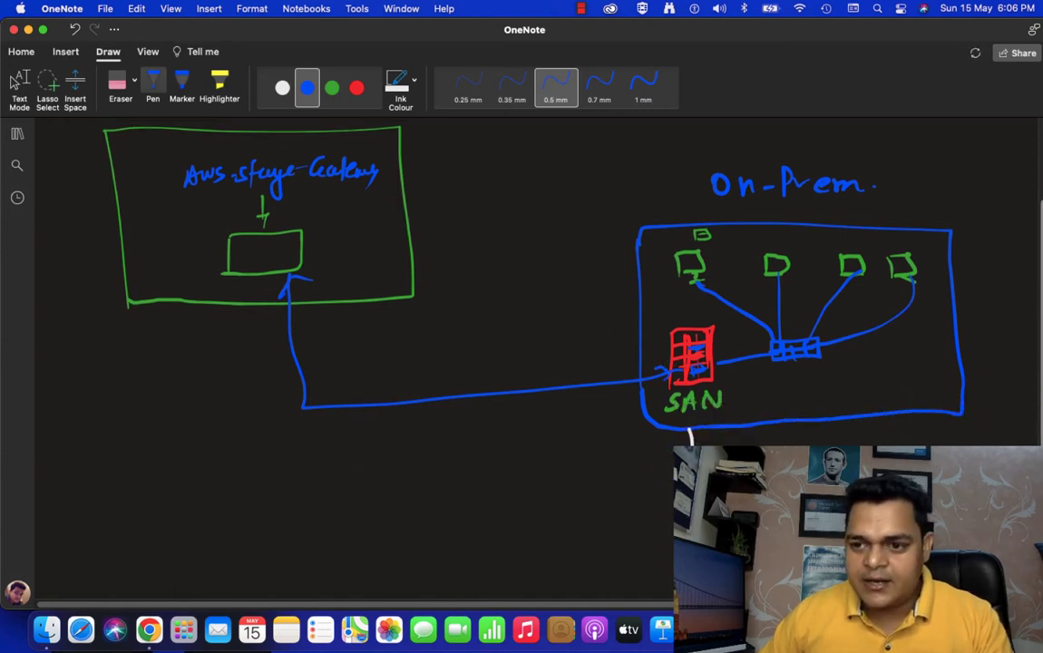
pyautogui.scroll(-5, 544, 317)
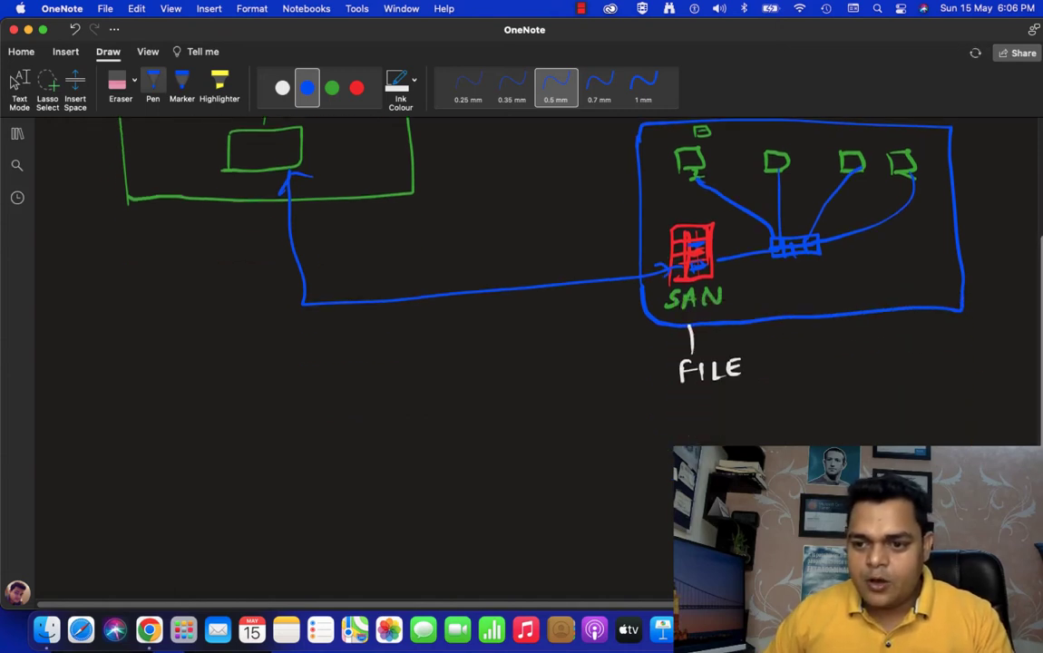
pyautogui.scroll(-10, 544, 317)
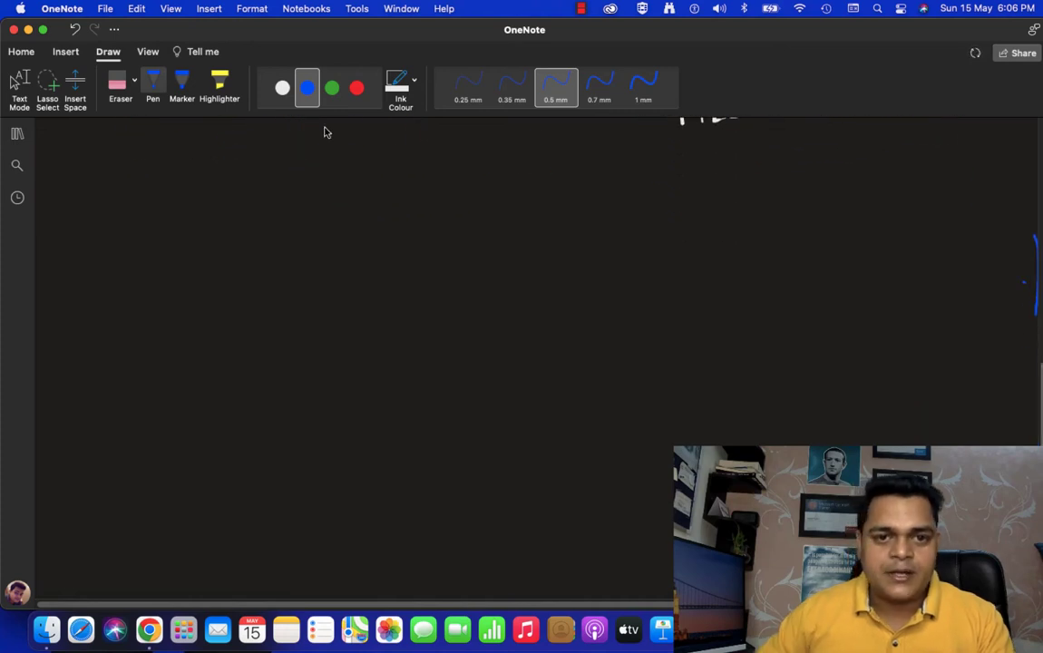
pyautogui.click(357, 89)
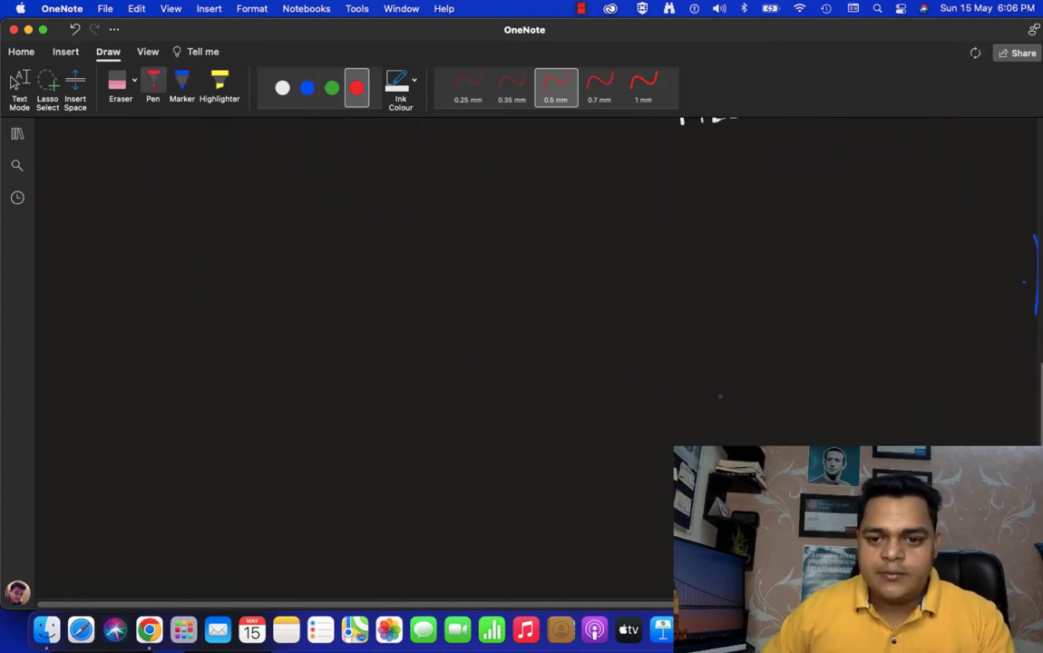
pyautogui.moveTo(225, 295)
pyautogui.mouseDown()
pyautogui.moveTo(223, 198)
pyautogui.moveTo(385, 272)
pyautogui.moveTo(226, 297)
pyautogui.moveTo(257, 243)
pyautogui.moveTo(337, 250)
pyautogui.moveTo(346, 262)
pyautogui.moveTo(319, 283)
pyautogui.moveTo(341, 273)
pyautogui.mouseUp()
pyautogui.moveTo(346, 262)
pyautogui.mouseDown()
pyautogui.moveTo(345, 278)
pyautogui.moveTo(361, 270)
pyautogui.mouseUp()
# - Draw a white rectangle diagonally below the red gateway box and handwrite "ESXi" in green inside it
pyautogui.click(282, 88)
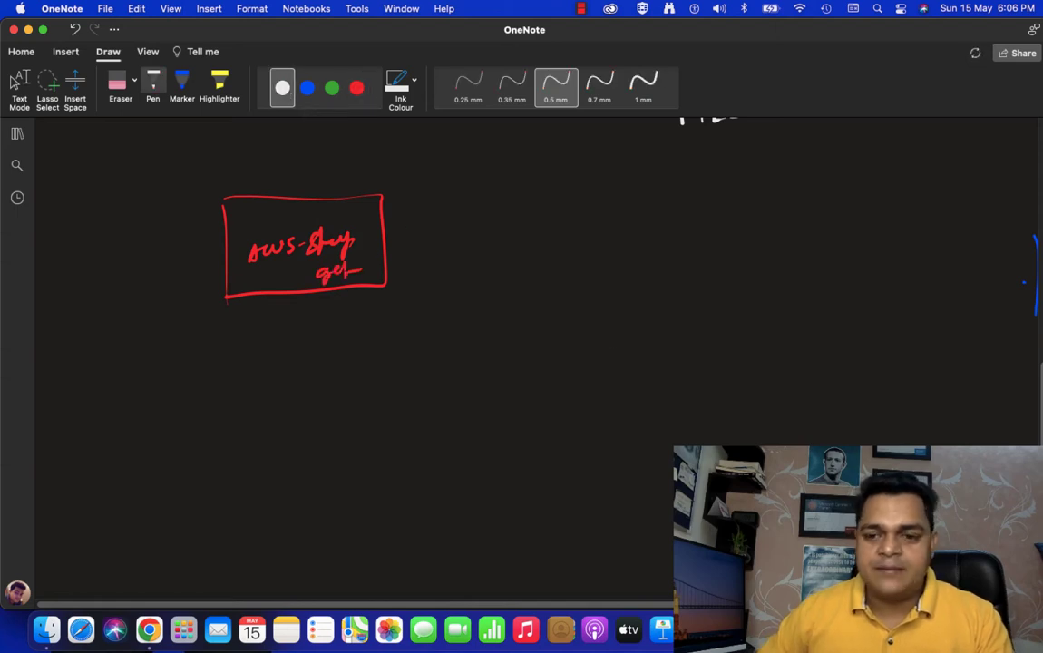
pyautogui.moveTo(744, 408)
pyautogui.mouseDown()
pyautogui.moveTo(746, 526)
pyautogui.moveTo(972, 413)
pyautogui.moveTo(970, 526)
pyautogui.mouseUp()
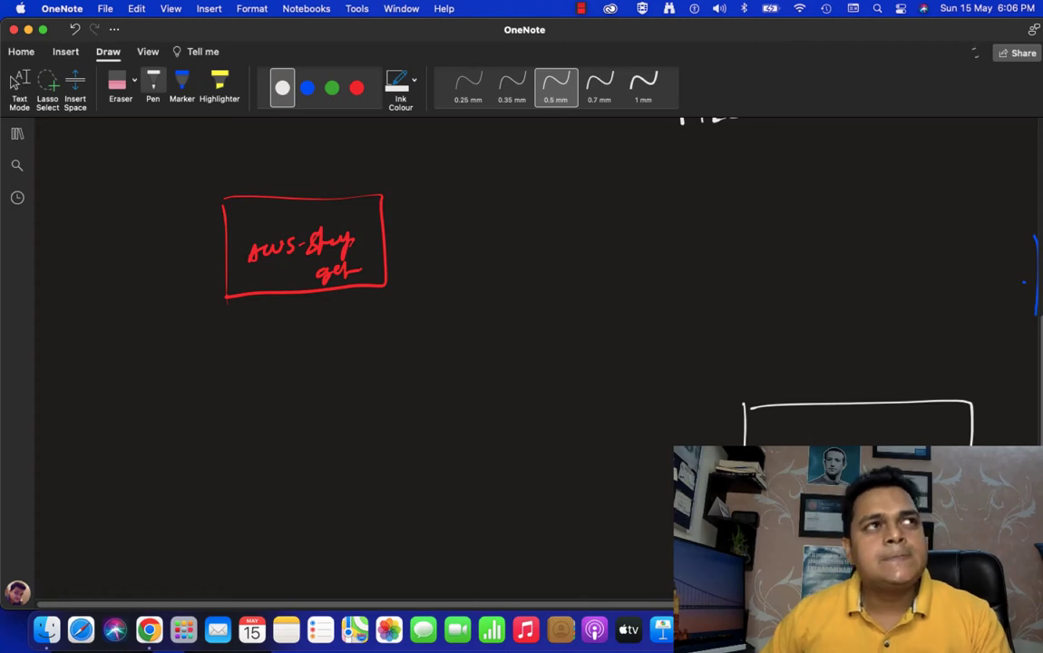
pyautogui.click(332, 88)
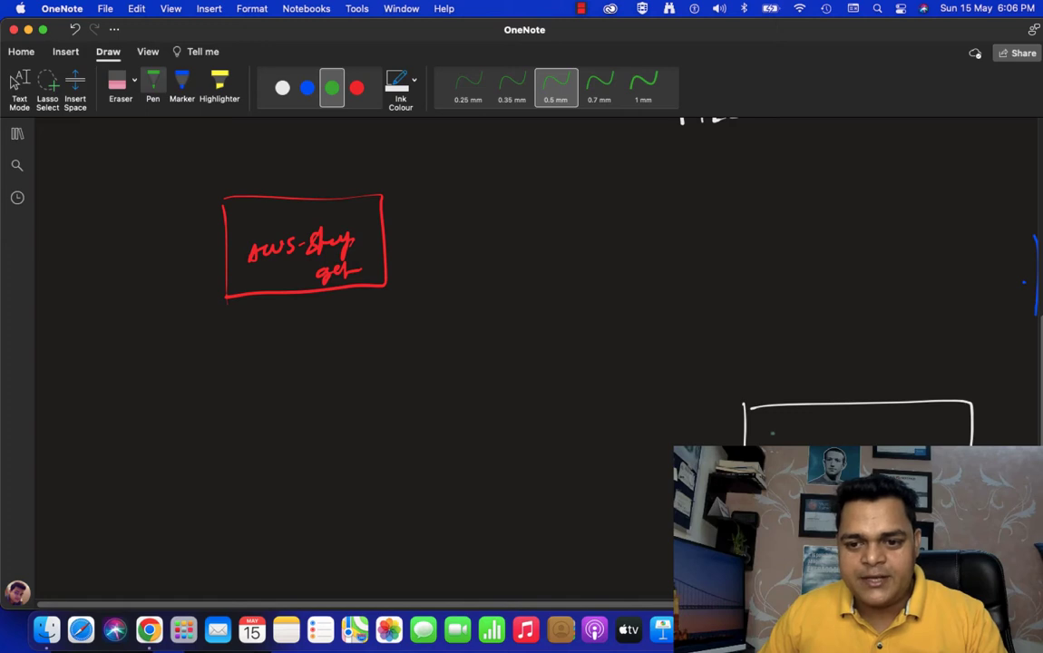
pyautogui.moveTo(776, 425); pyautogui.dragTo(789, 422)
pyautogui.moveTo(795, 425); pyautogui.dragTo(797, 439)
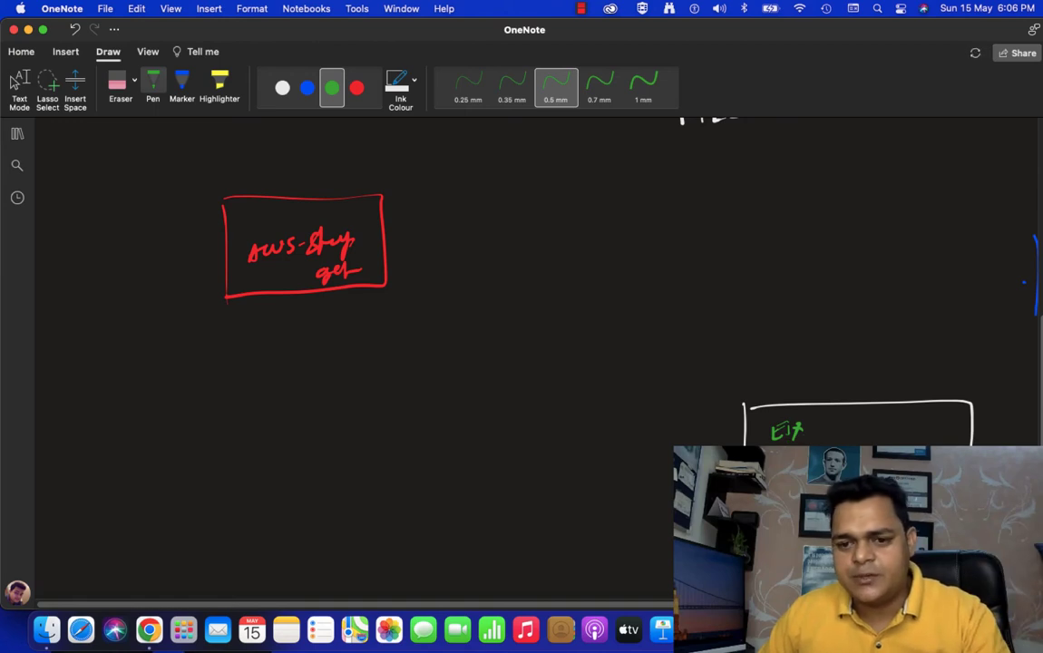
pyautogui.click(812, 433)
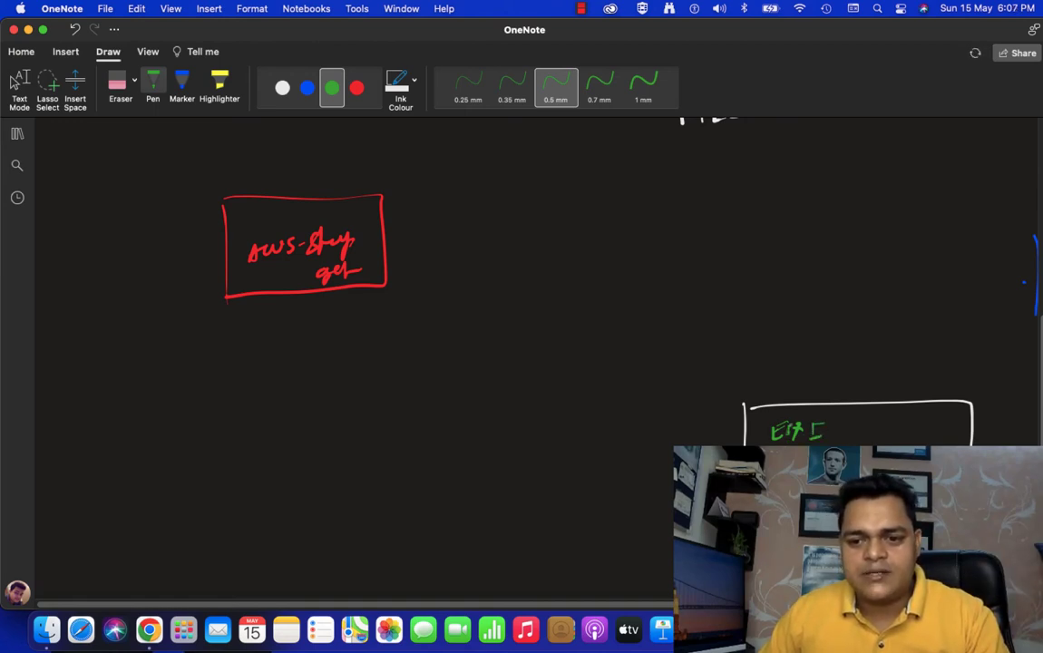
pyautogui.moveTo(789, 429); pyautogui.dragTo(788, 438)
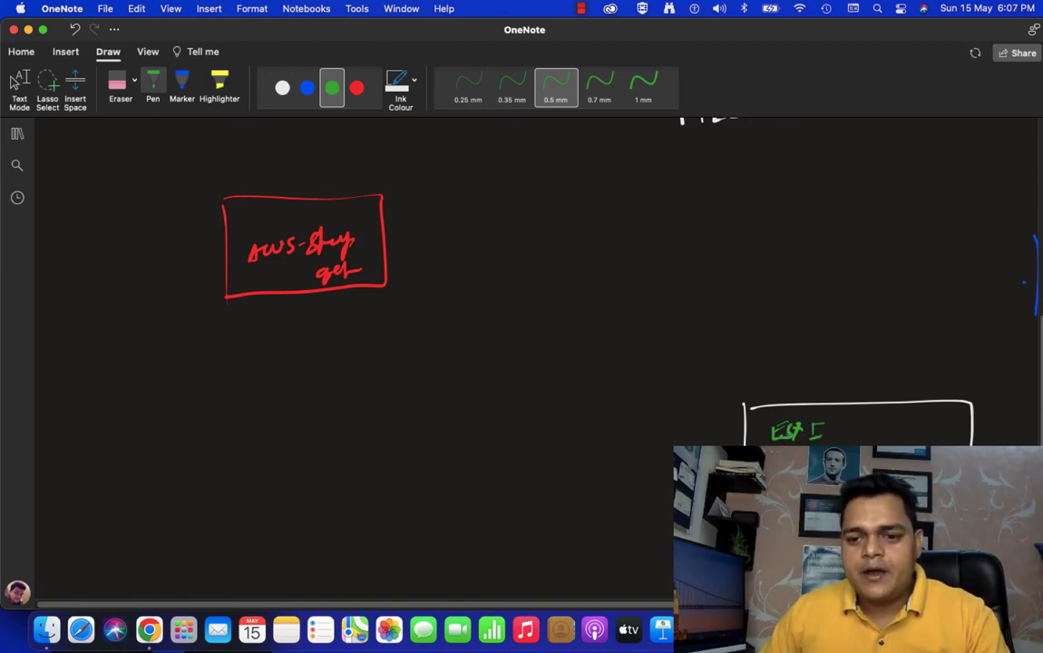
# - Draw a white connector from the ESXi box to the red gateway box, with an arrowhead at the gateway end
pyautogui.click(282, 87)
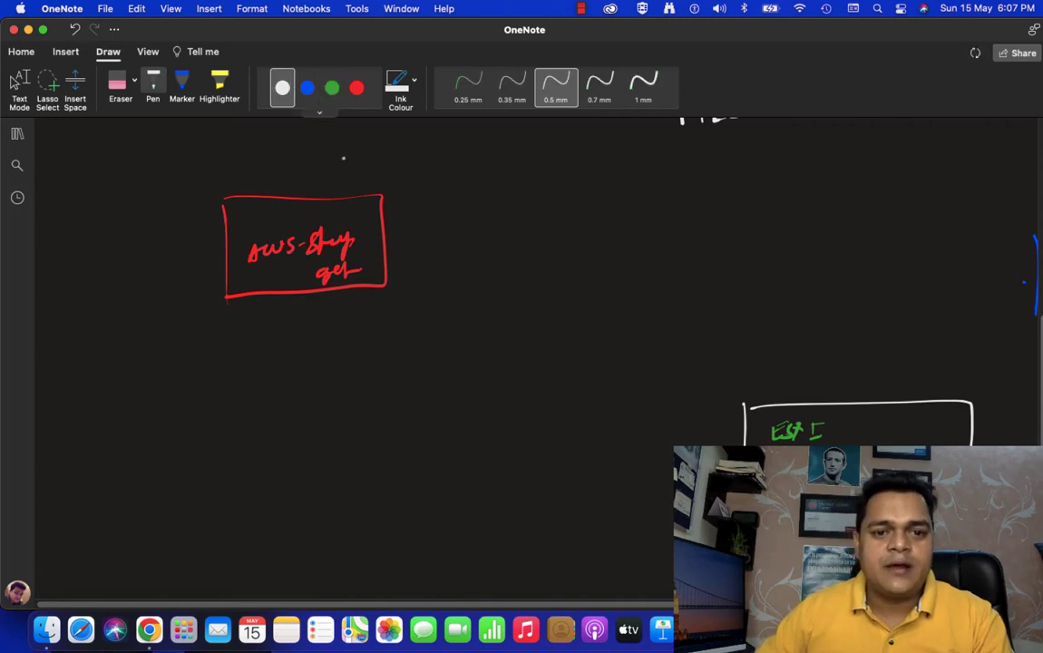
pyautogui.moveTo(676, 475)
pyautogui.mouseDown()
pyautogui.moveTo(431, 468)
pyautogui.moveTo(354, 236)
pyautogui.moveTo(346, 261)
pyautogui.mouseUp()
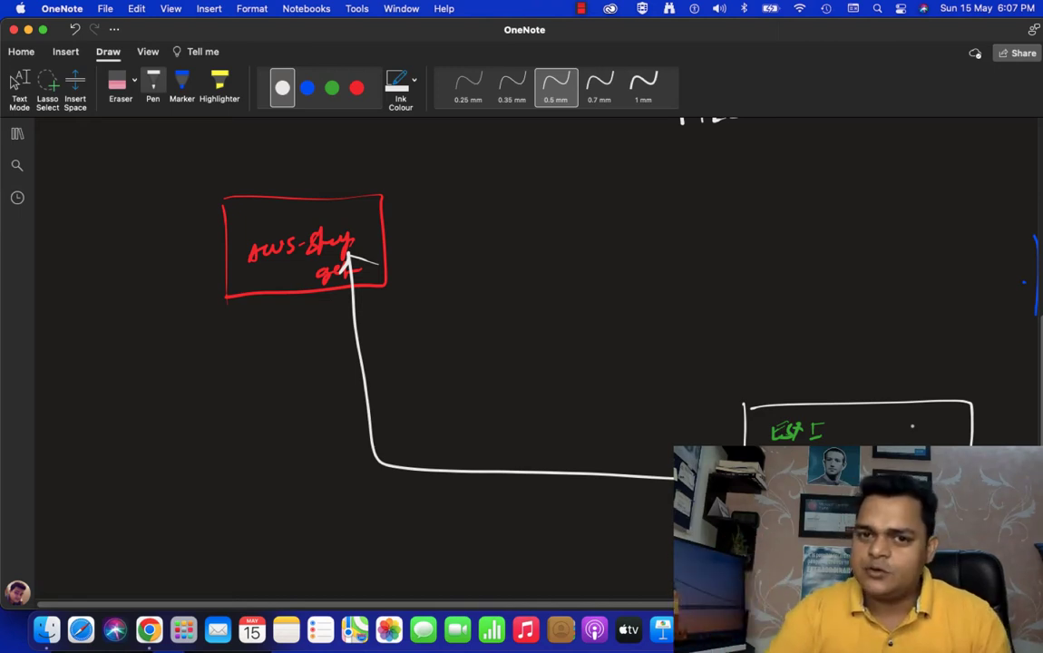
pyautogui.click(43, 29)
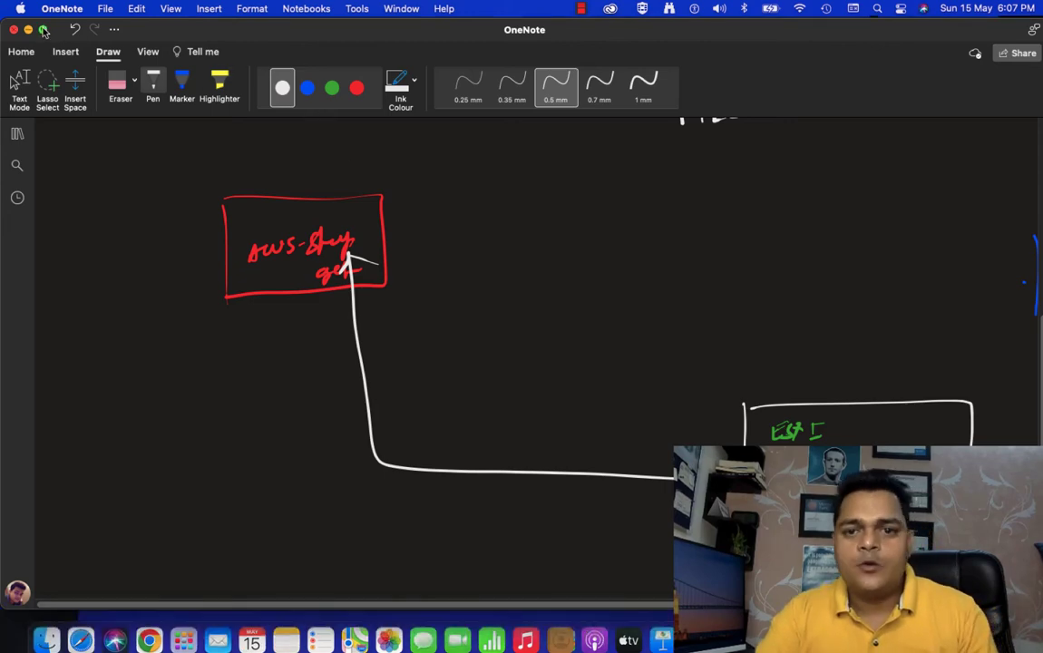
# - Switch to the AWS Management Console in Chrome and open Storage Gateway from the Storage service category
pyautogui.scroll(3, 239, 232)
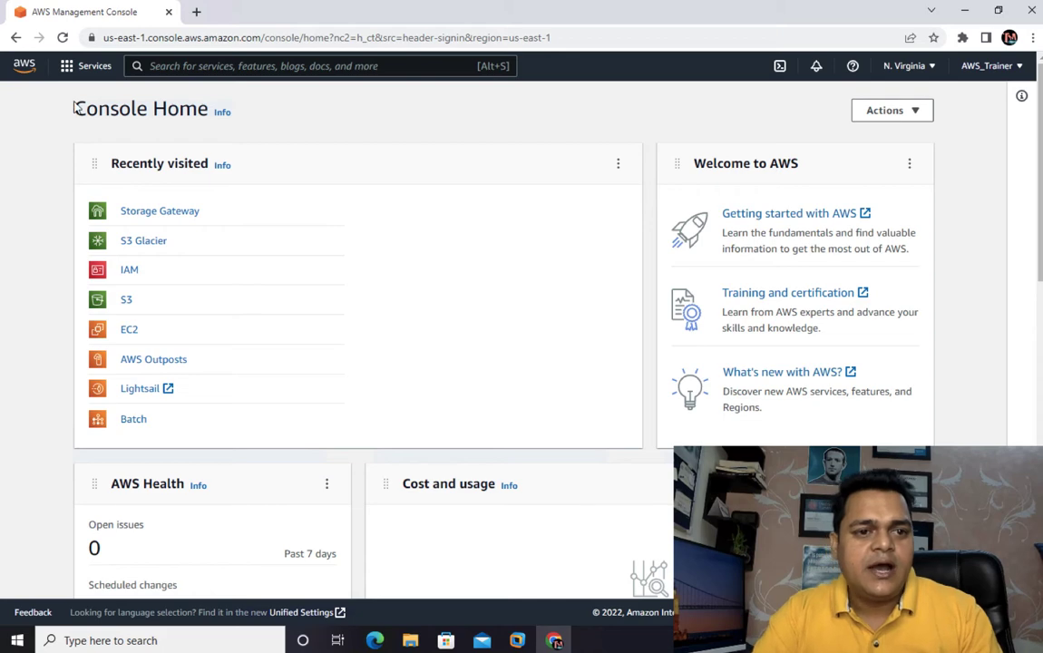
pyautogui.click(26, 68)
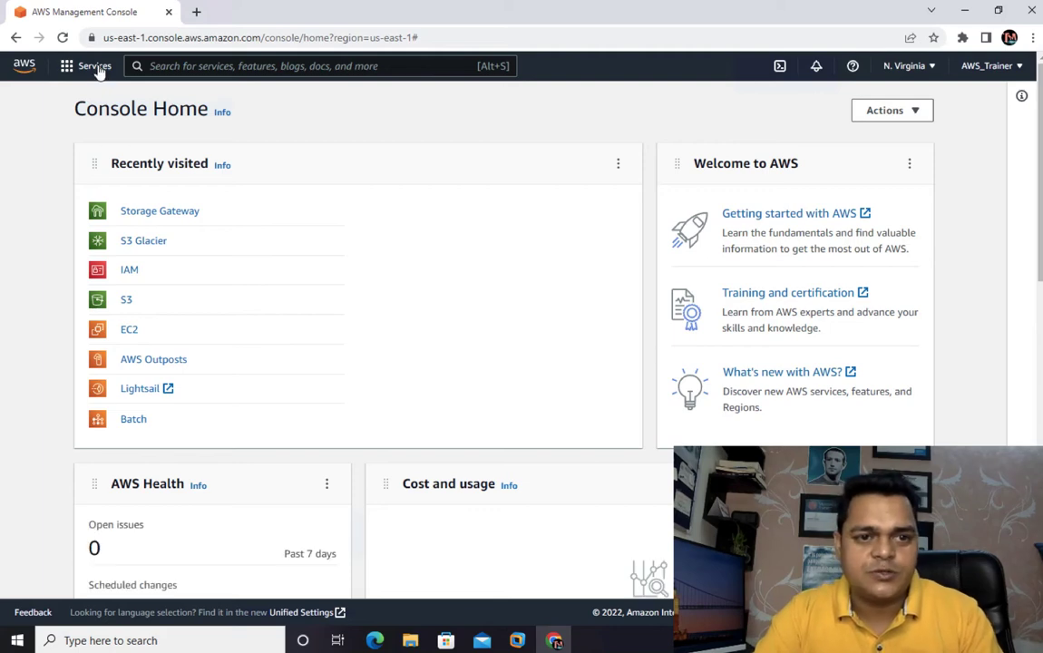
pyautogui.click(95, 67)
pyautogui.scroll(-3, 102, 474)
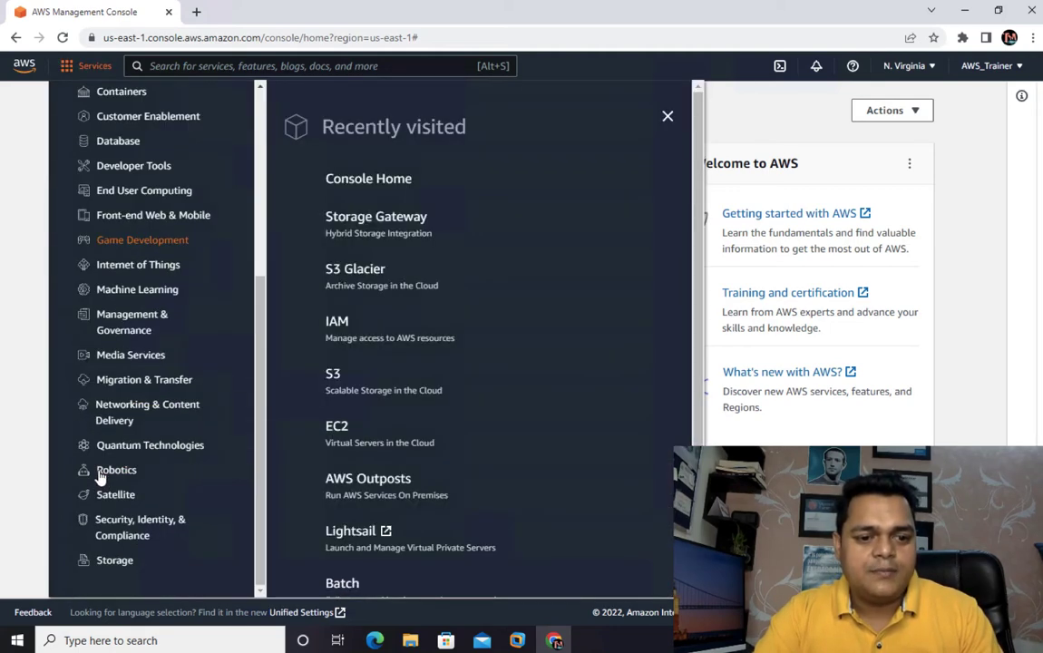
pyautogui.click(111, 562)
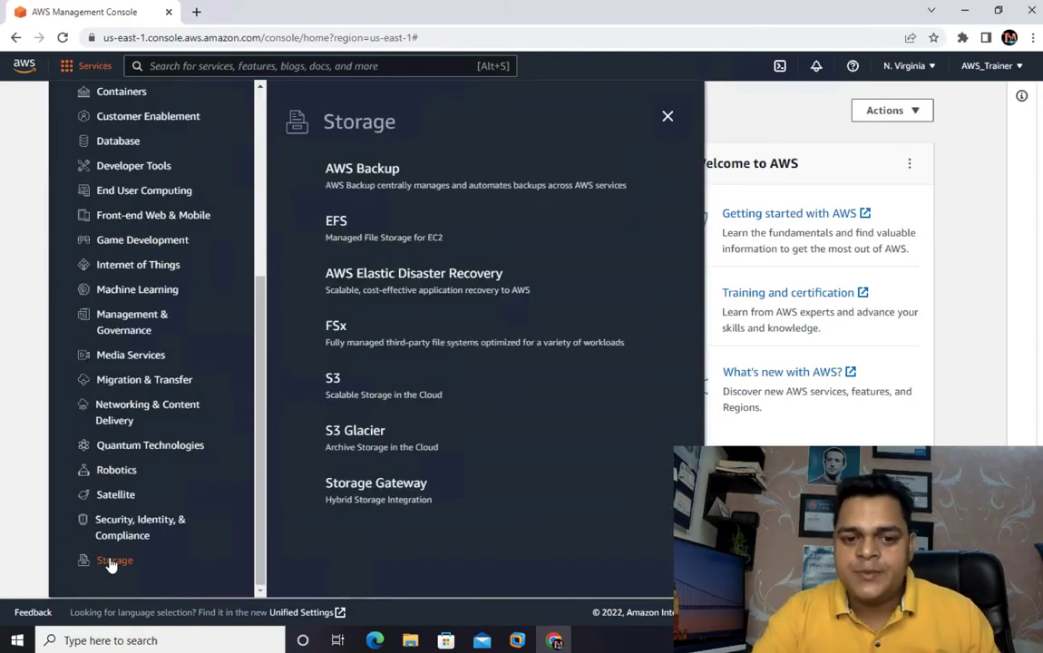
pyautogui.click(361, 494)
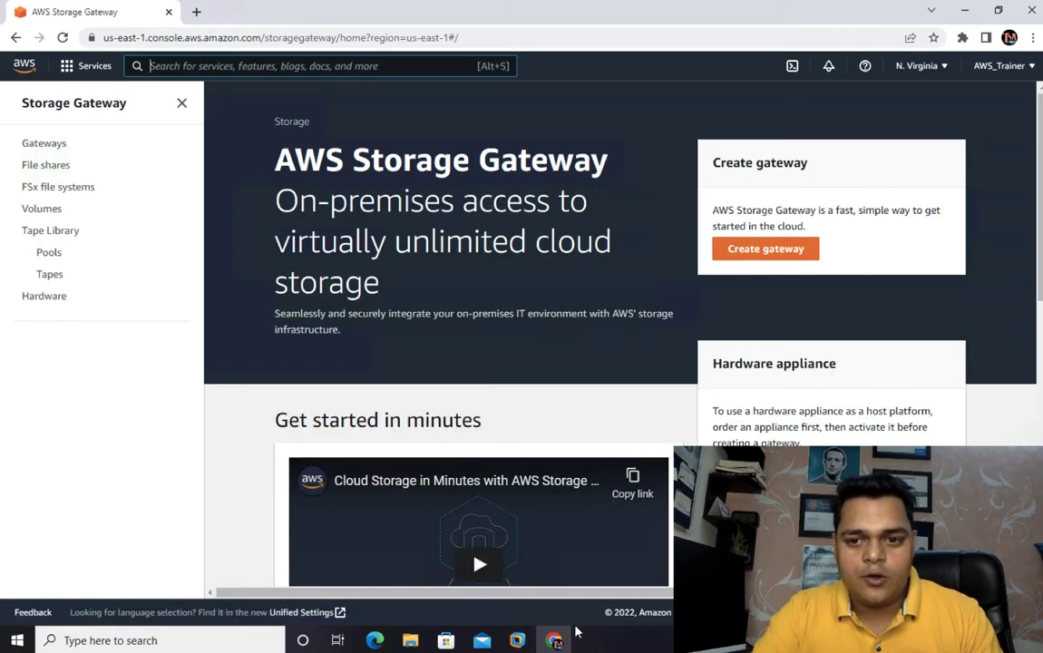
# - Start creating a gateway and name it "aws-training-gateway"
pyautogui.click(773, 258)
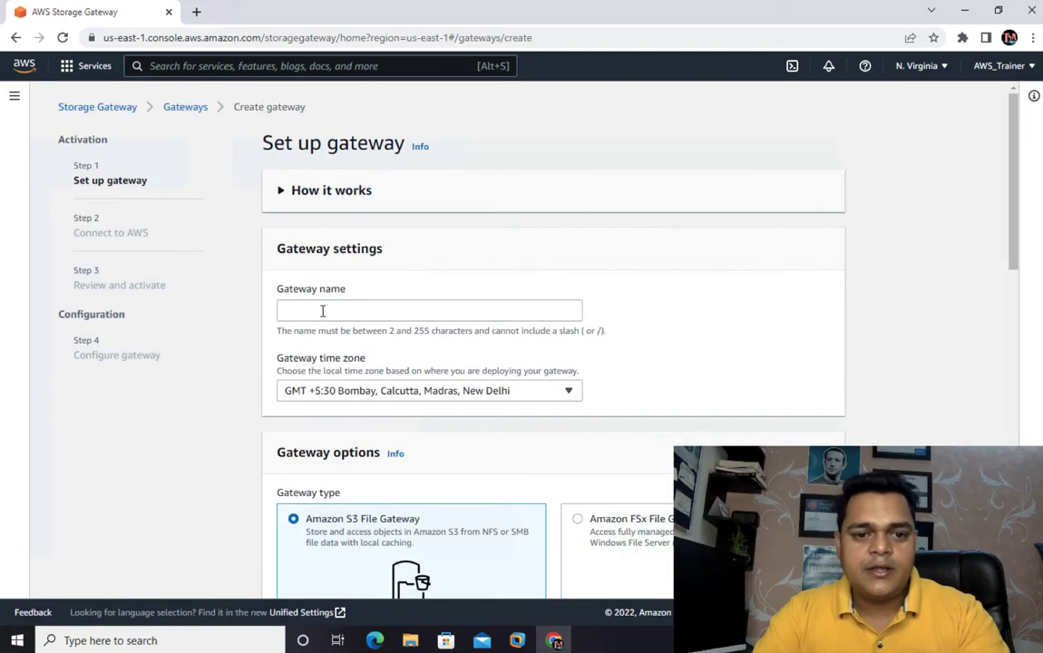
pyautogui.click(322, 312)
pyautogui.write('aws-')
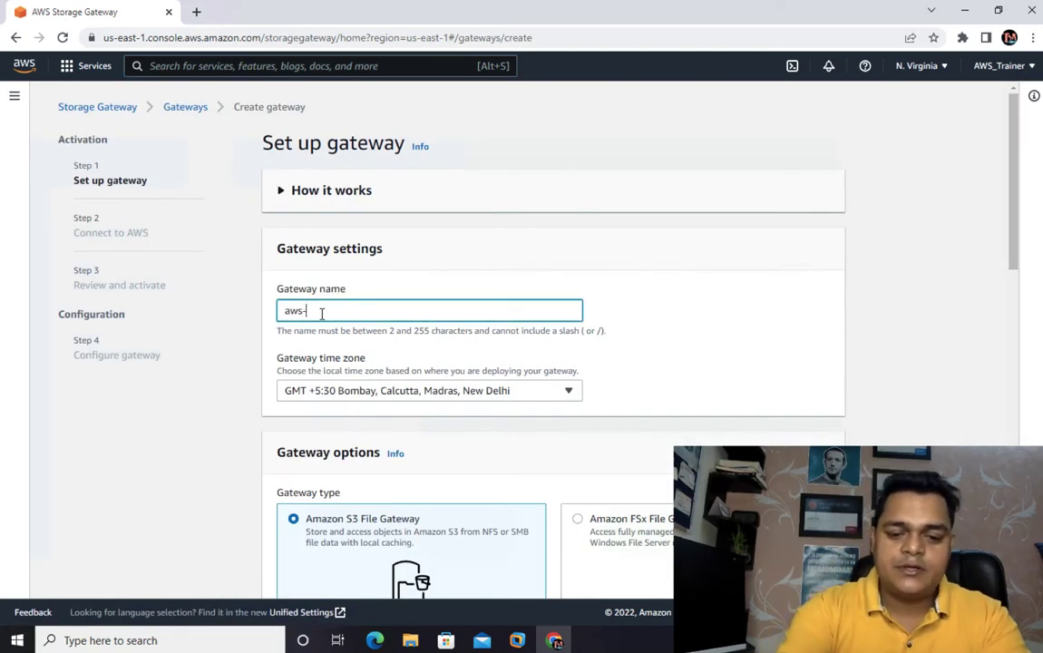
pyautogui.write('training')
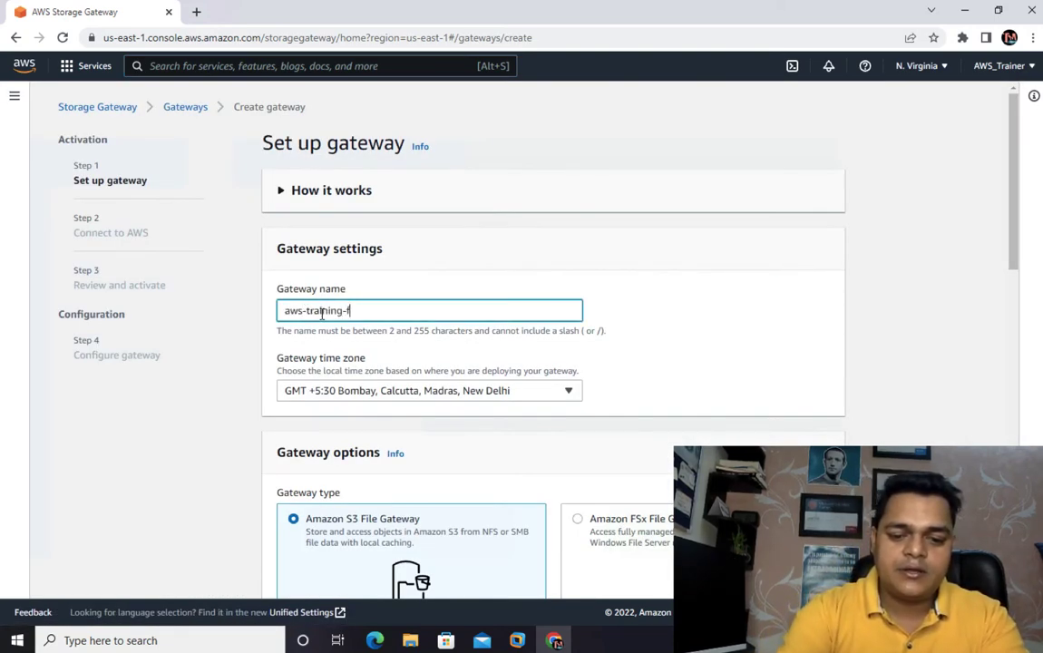
pyautogui.write('-gateway')
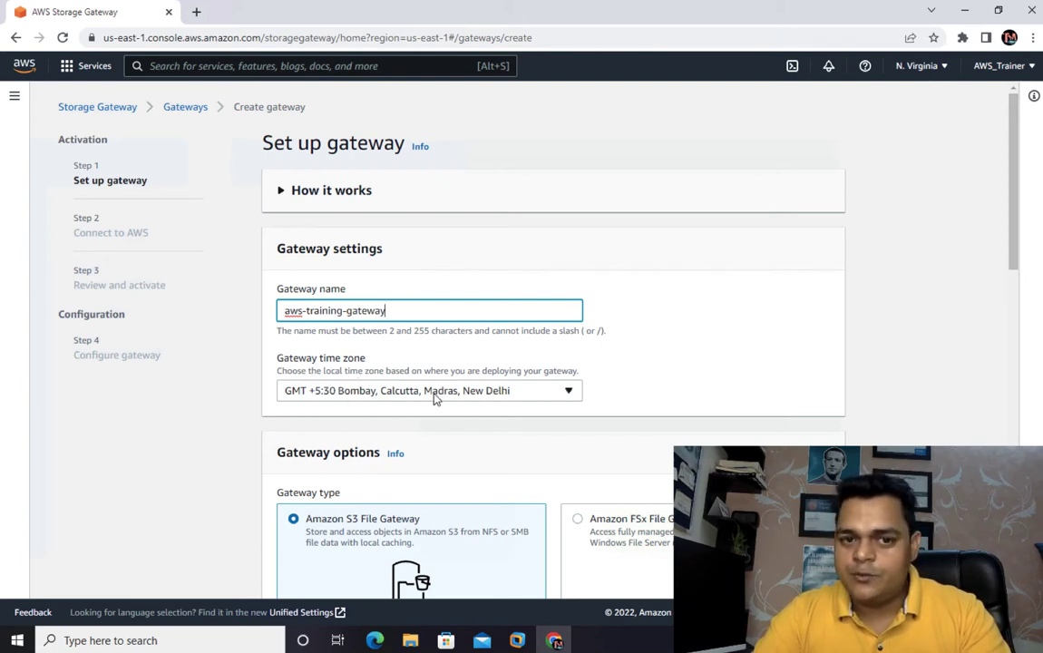
# - Choose Volume gateway as the gateway type and review the volume types, host platforms and VMware ESXi setup instructions
pyautogui.scroll(-3, 408, 419)
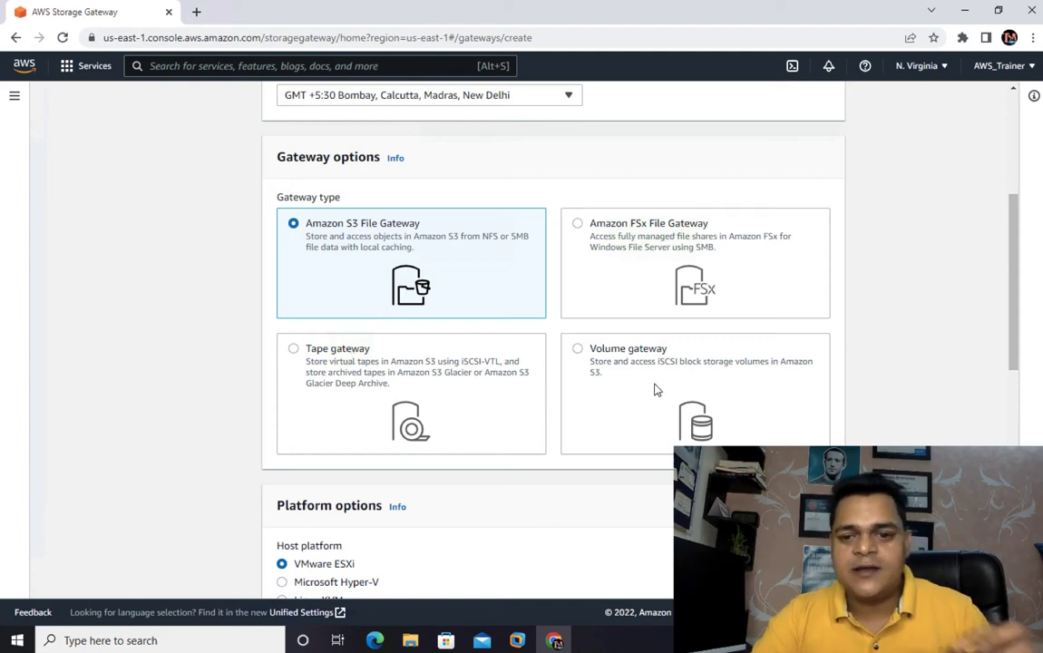
pyautogui.click(583, 350)
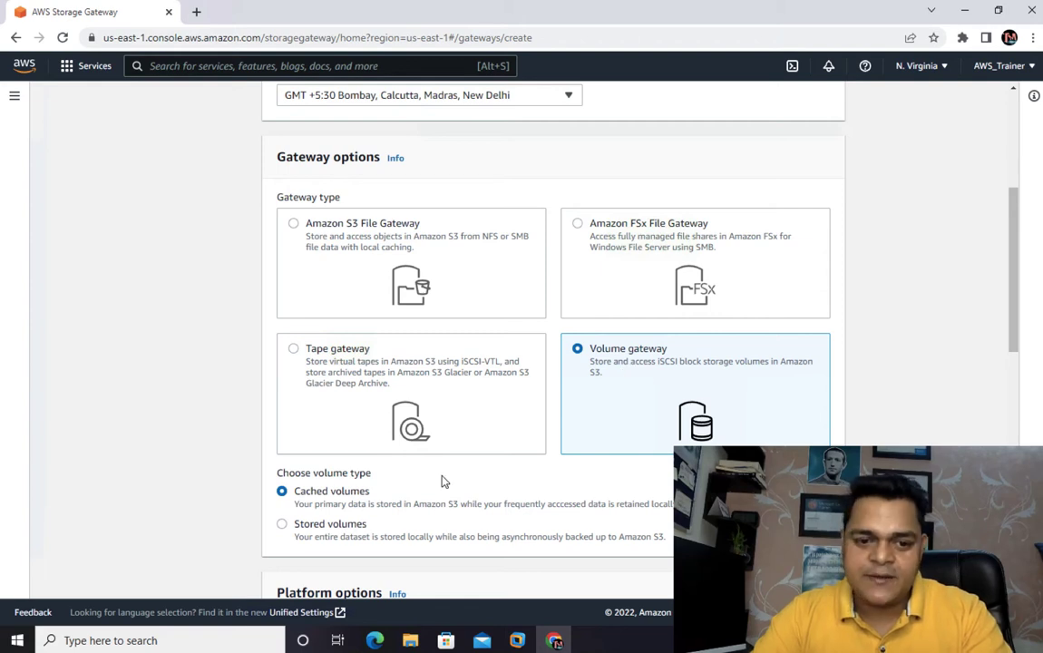
pyautogui.scroll(-3, 624, 373)
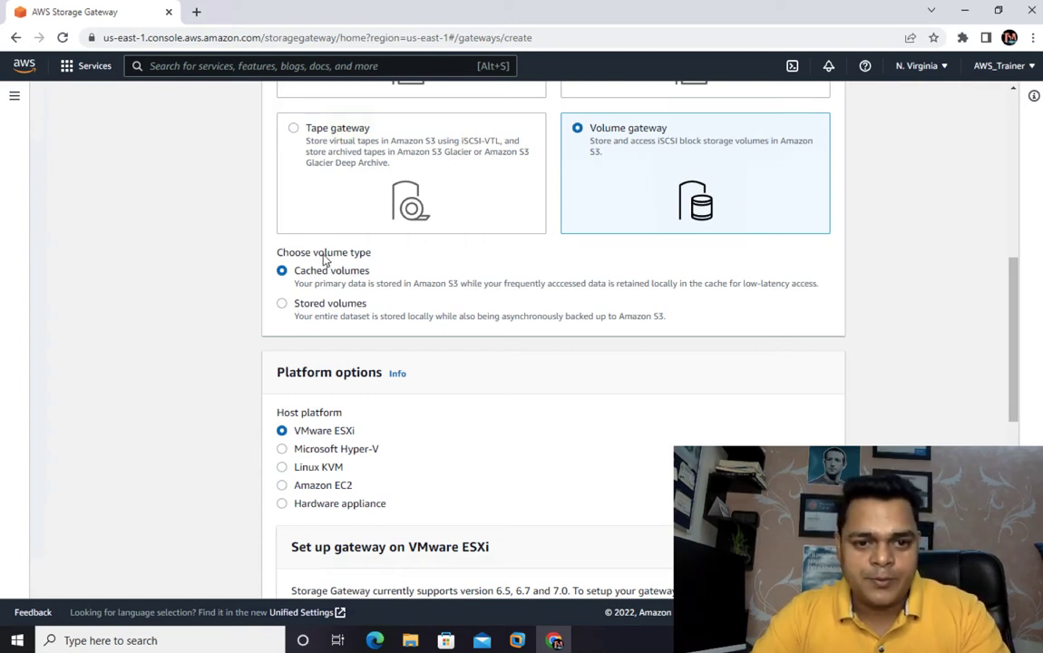
pyautogui.scroll(-3, 341, 370)
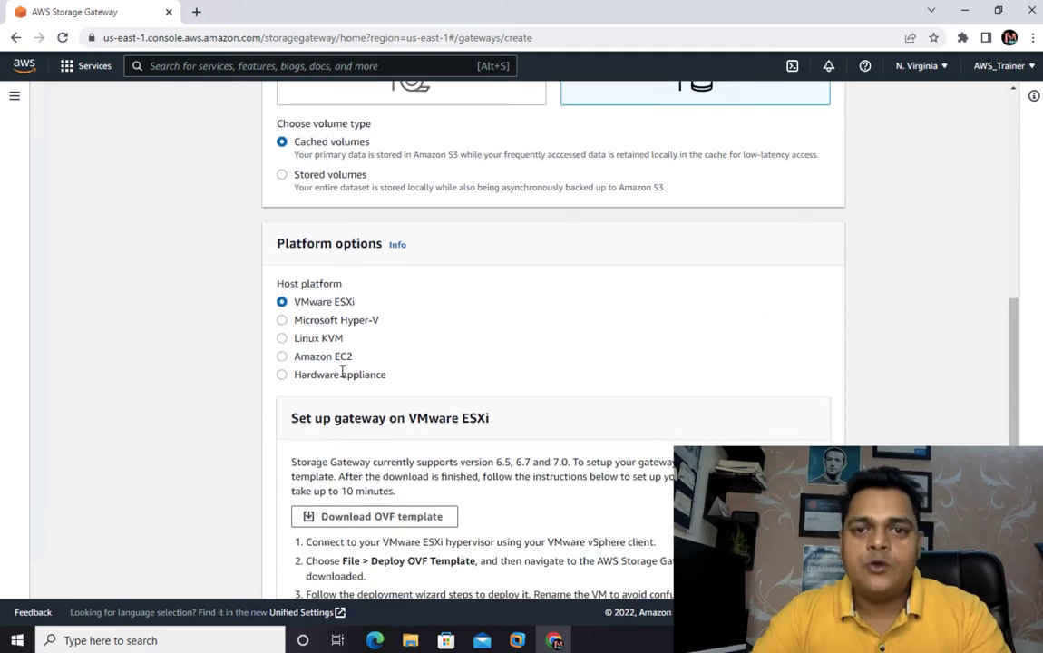
pyautogui.scroll(-3, 342, 373)
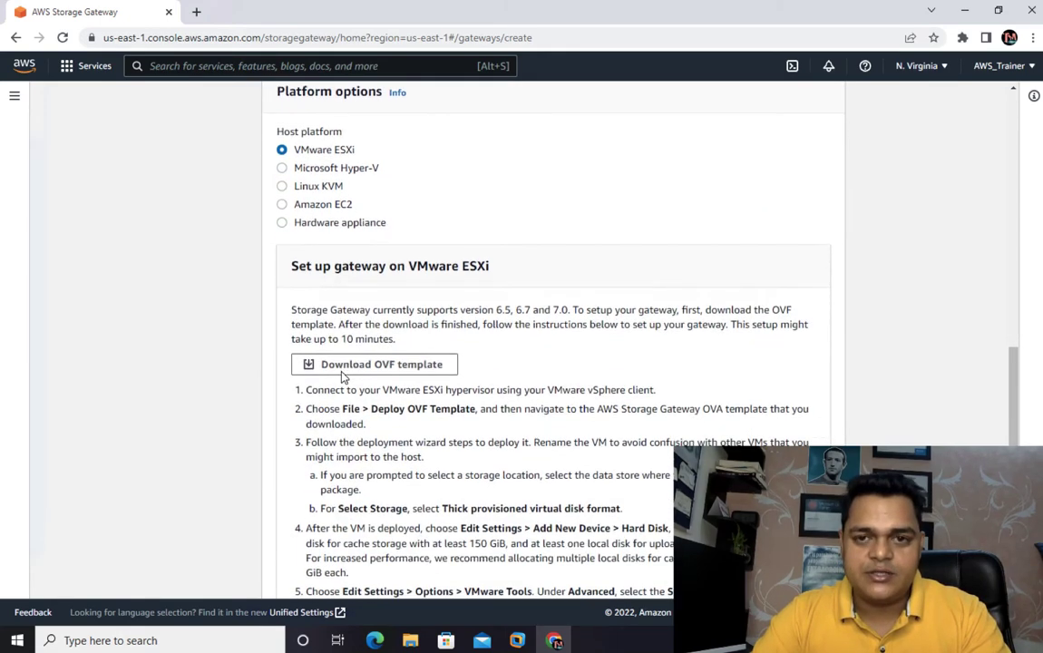
pyautogui.scroll(1, 341, 376)
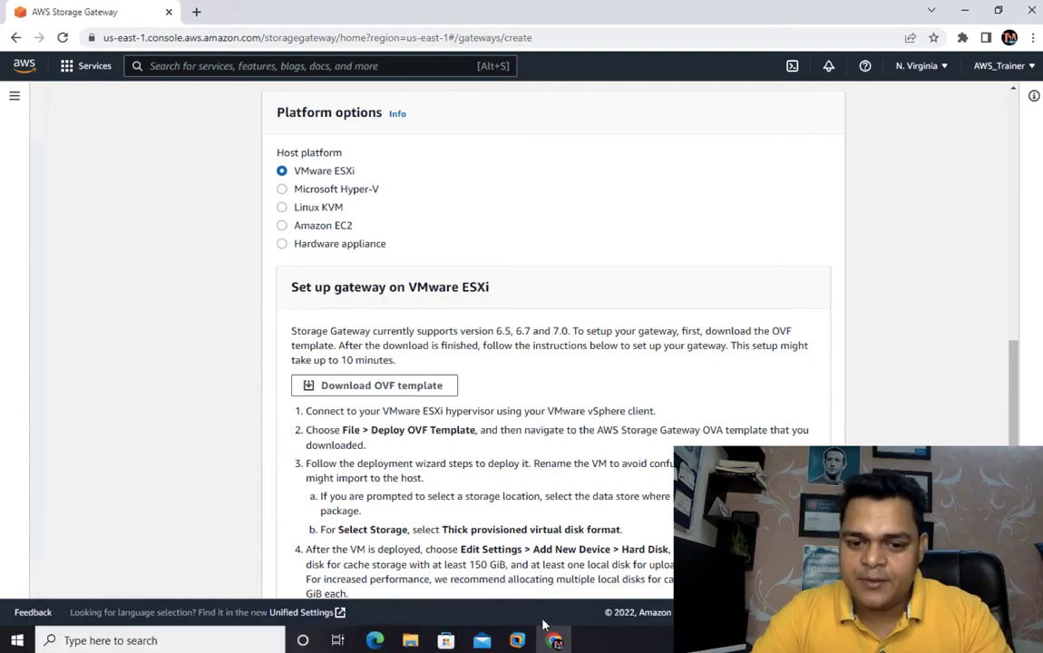
# - Switch to VMware Workstation, check the ESXI-HOST console for the host's management address, and return to the AWS console
pyautogui.hotkey('alt', 'Tab')
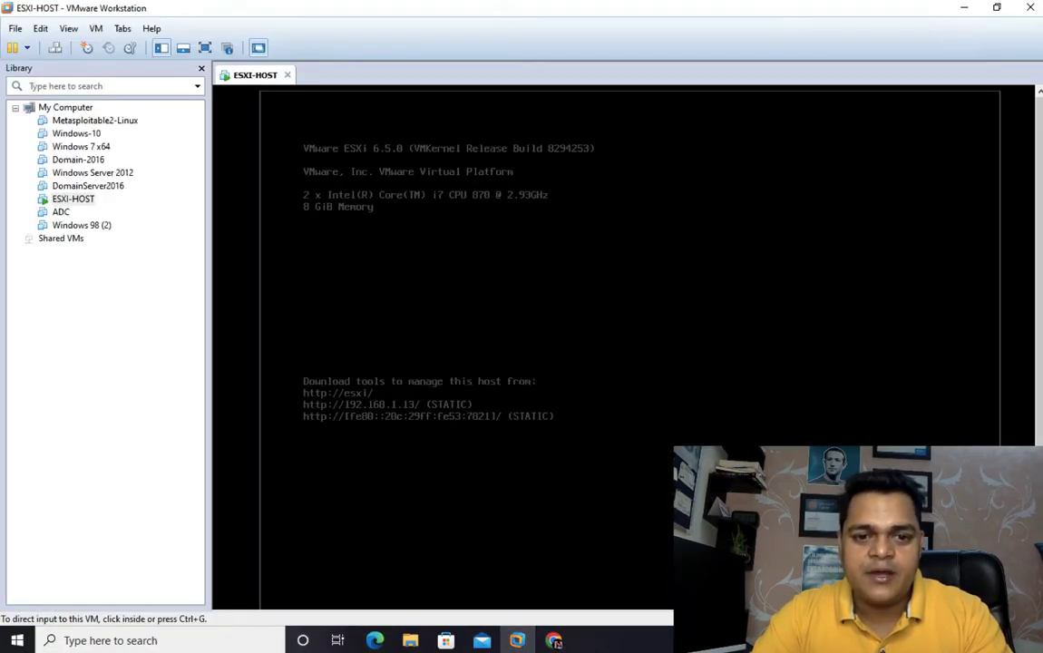
pyautogui.hotkey('ctrl', 'g')
pyautogui.press('Return')
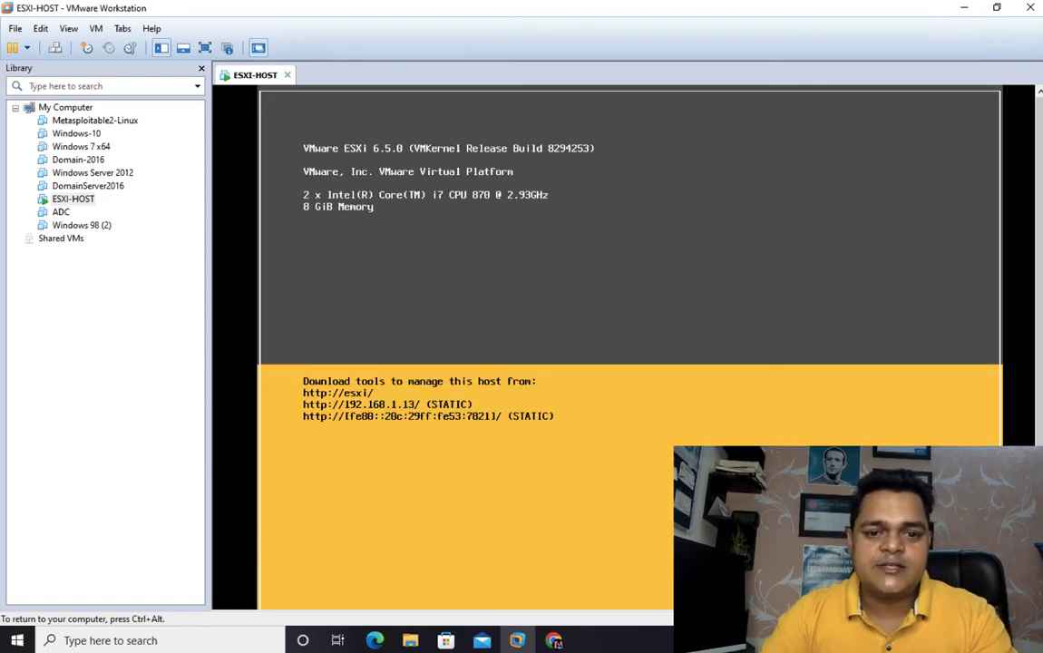
pyautogui.hotkey('ctrl', 'alt')
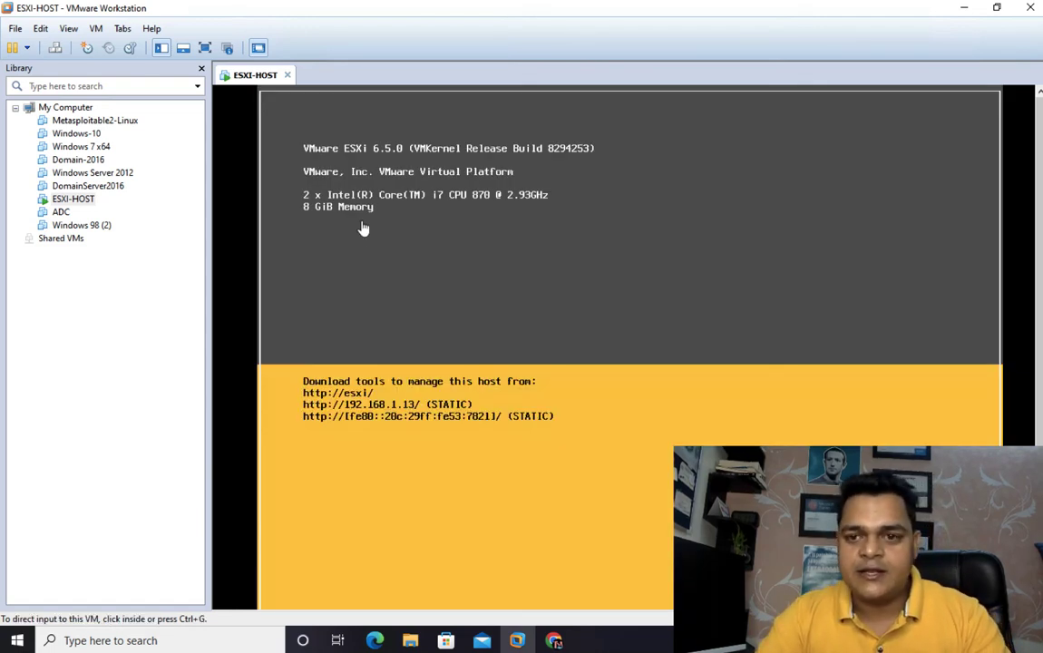
pyautogui.click(977, 8)
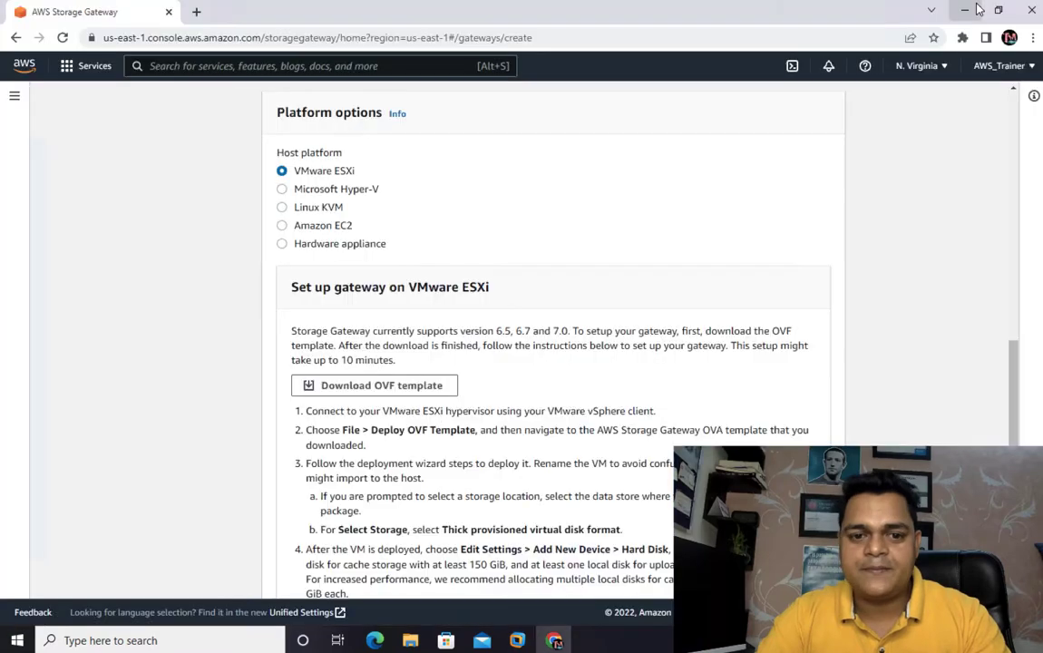
# - Download the OVF template for the VMware ESXi gateway and recheck the host address in VMware Workstation
pyautogui.click(408, 388)
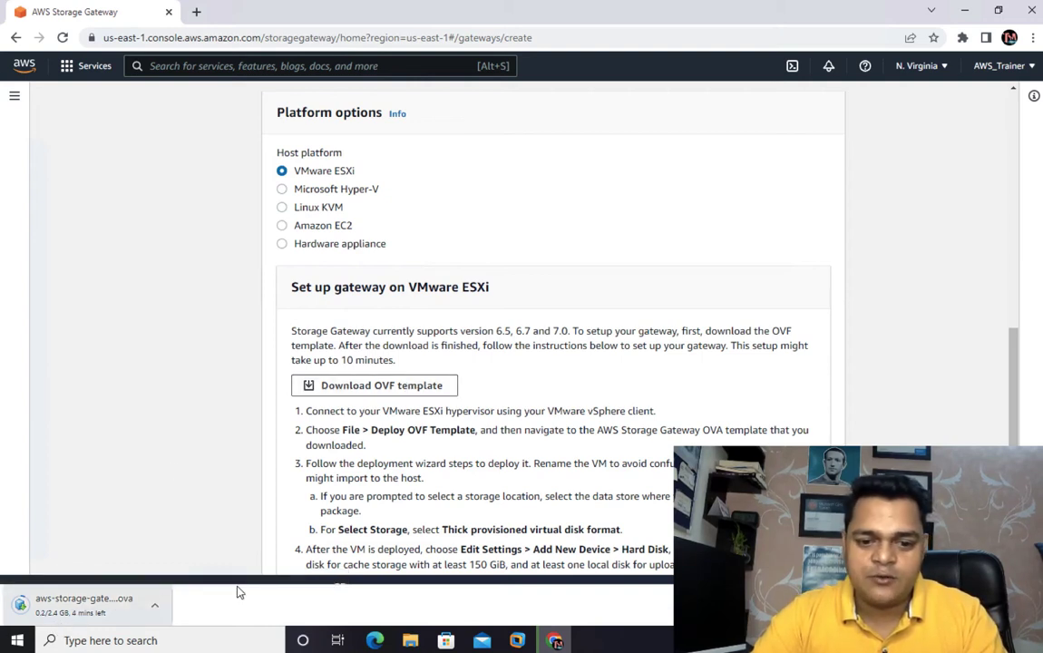
pyautogui.click(517, 640)
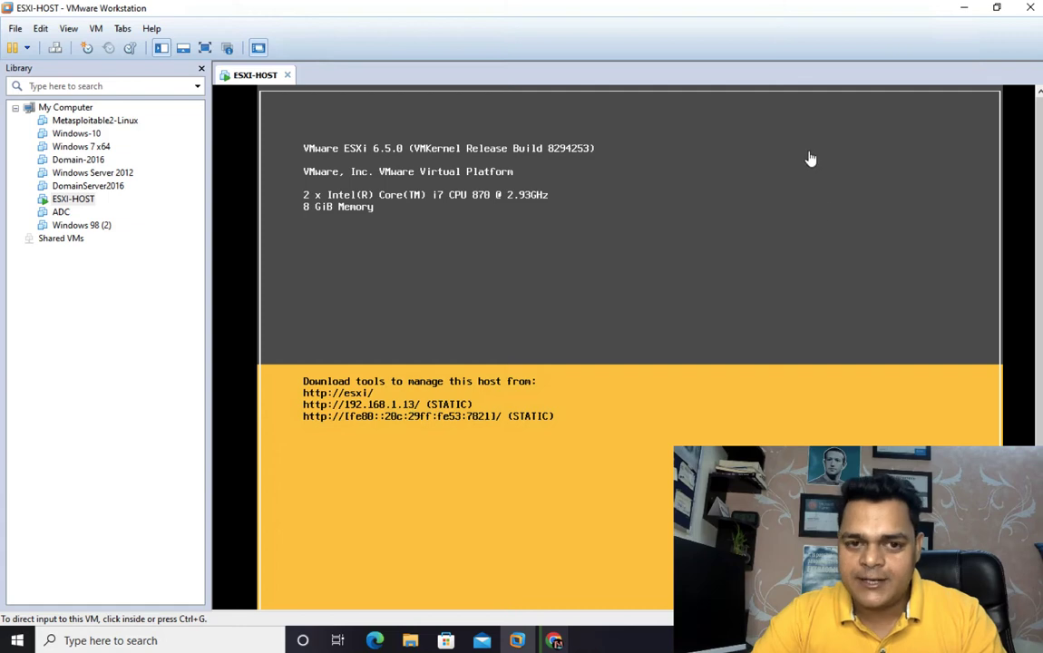
pyautogui.click(964, 9)
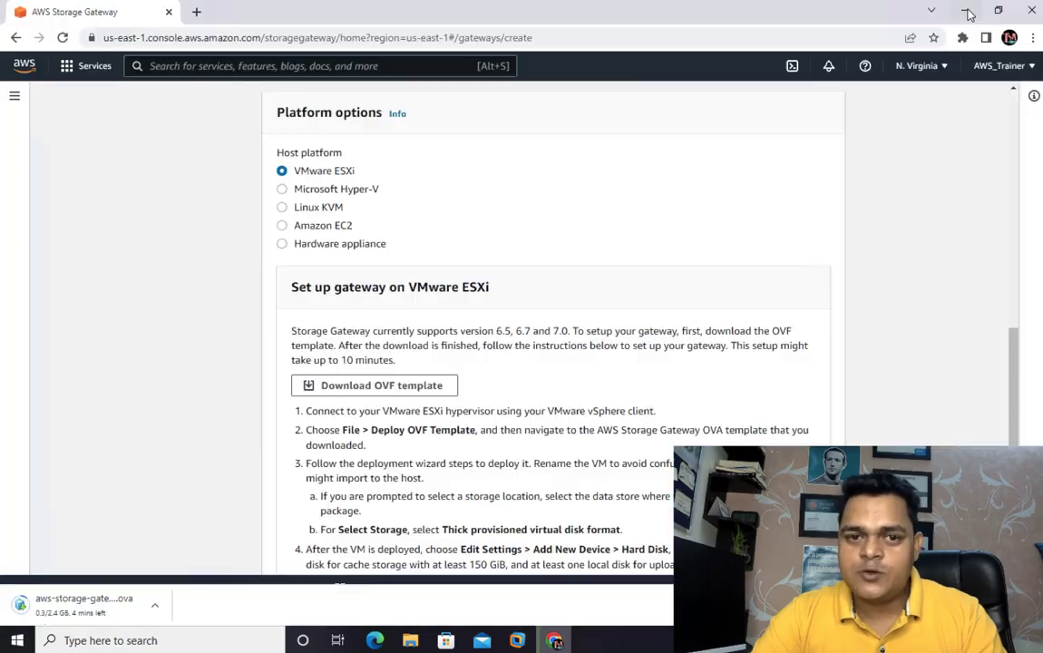
# - Open the ESXi host's web client at 192.168.1.13 in a new browser tab, proceeding past the certificate warning
pyautogui.click(196, 12)
pyautogui.write('192.168.1.2')
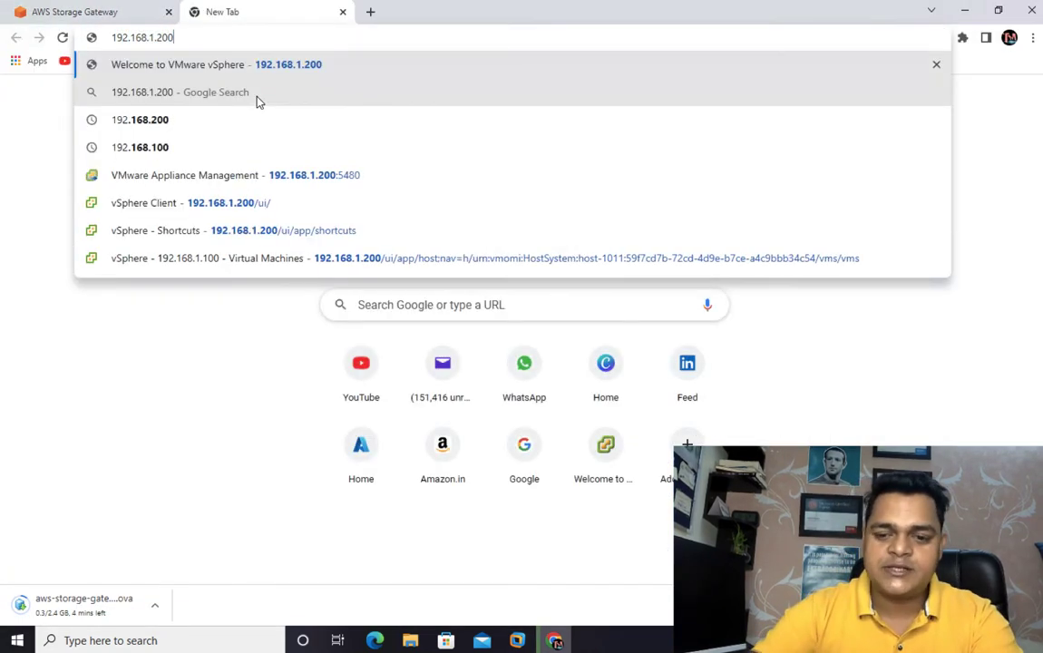
pyautogui.press('BackSpace')
pyautogui.write('12')
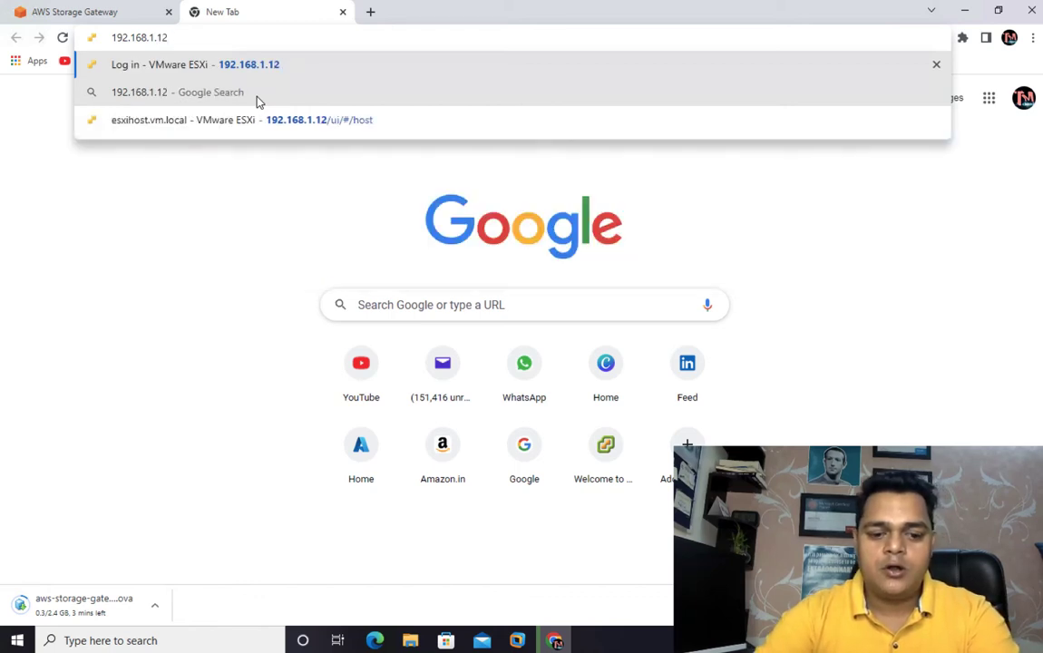
pyautogui.press('BackSpace')
pyautogui.write('3')
pyautogui.press('Return')
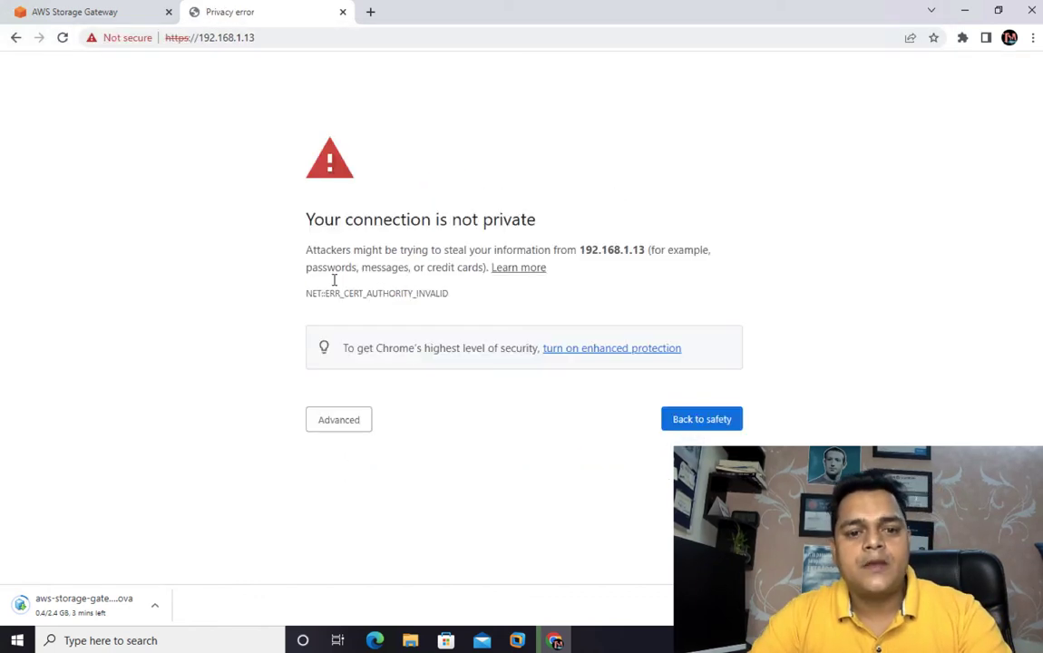
pyautogui.click(332, 419)
pyautogui.click(396, 532)
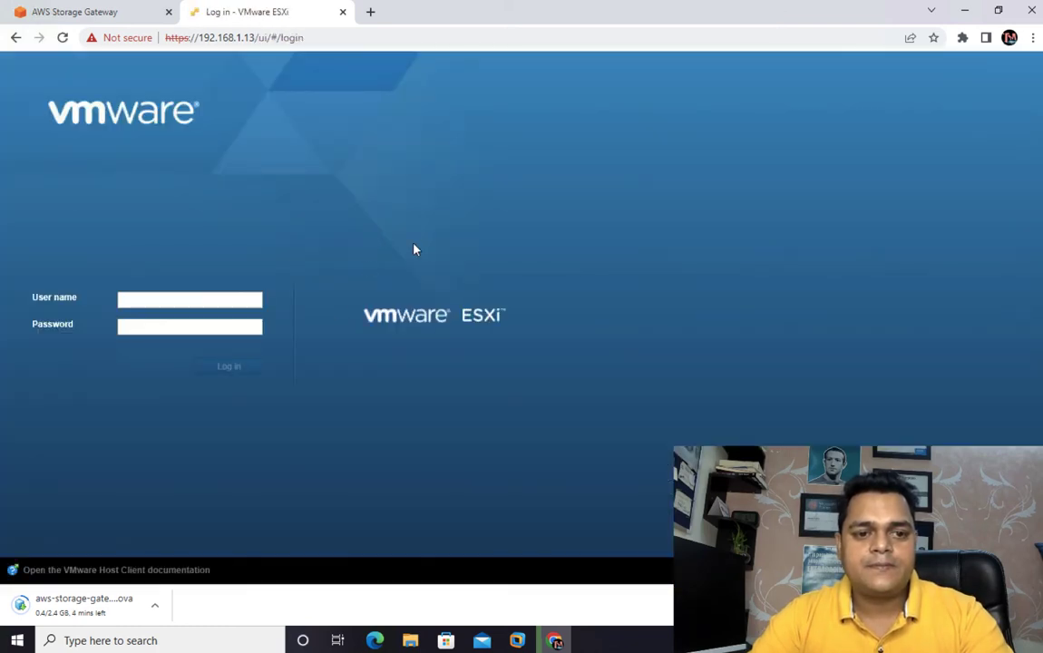
# - Log in to the ESXi host as root with the account password
pyautogui.click(140, 300)
pyautogui.write('root')
pyautogui.press('Tab')
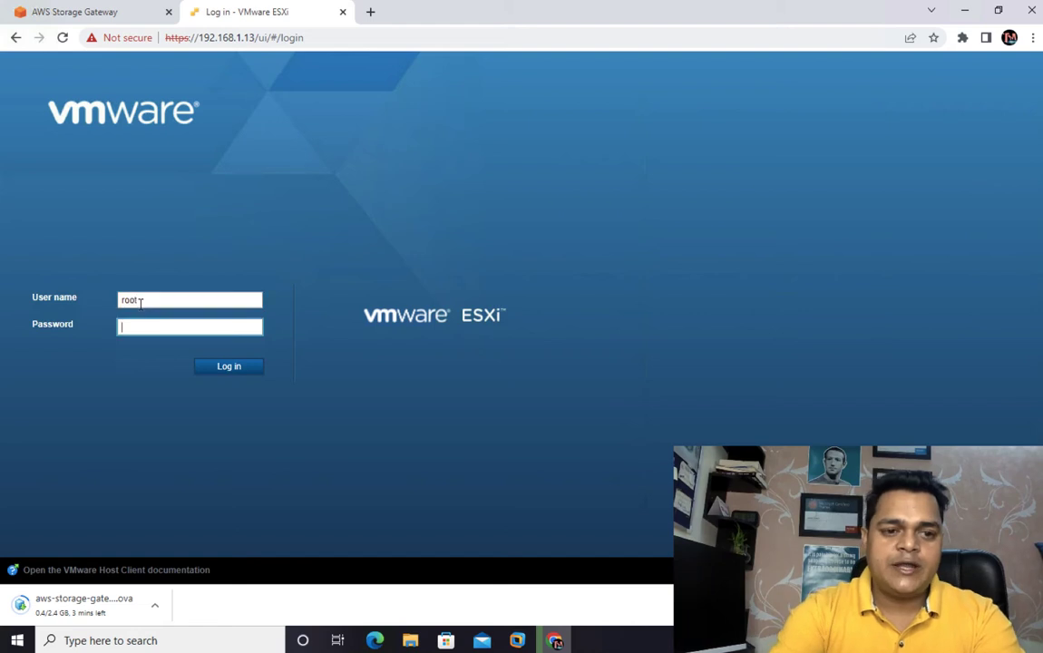
pyautogui.write('•••')
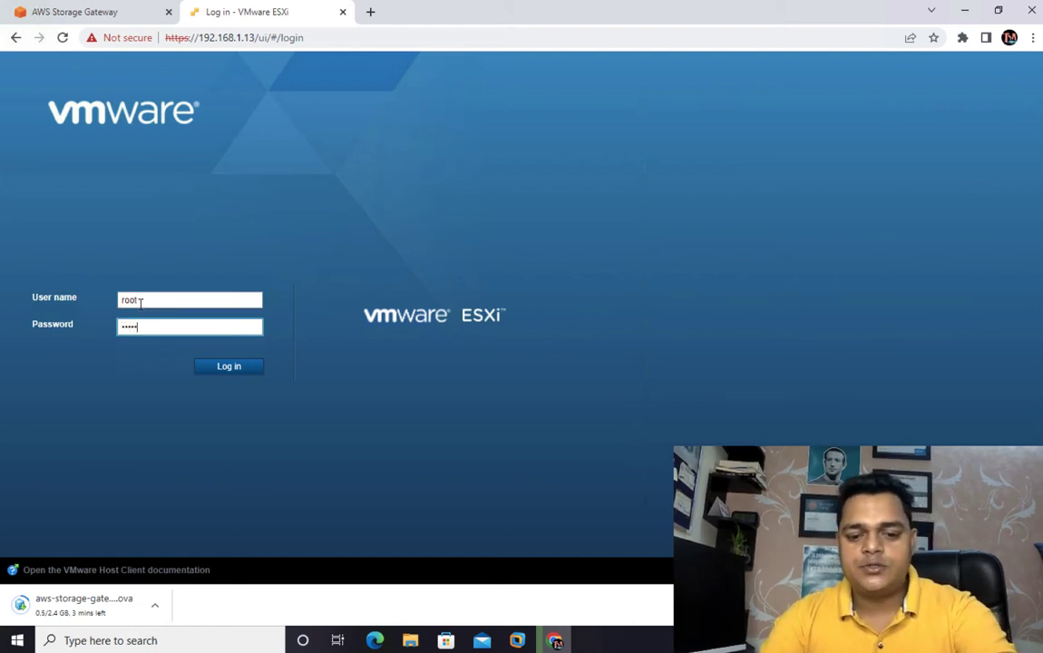
pyautogui.write('•••••')
pyautogui.press('Return')
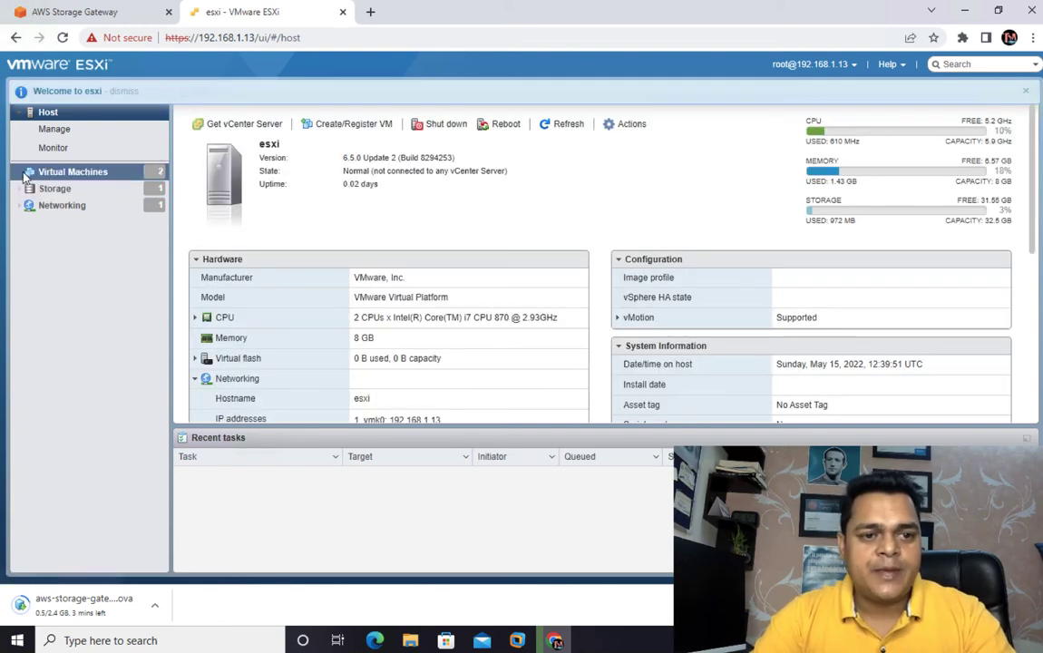
# - Dismiss the welcome notice and examine the host's registered virtual machines, their available actions and the datastores
pyautogui.click(67, 174)
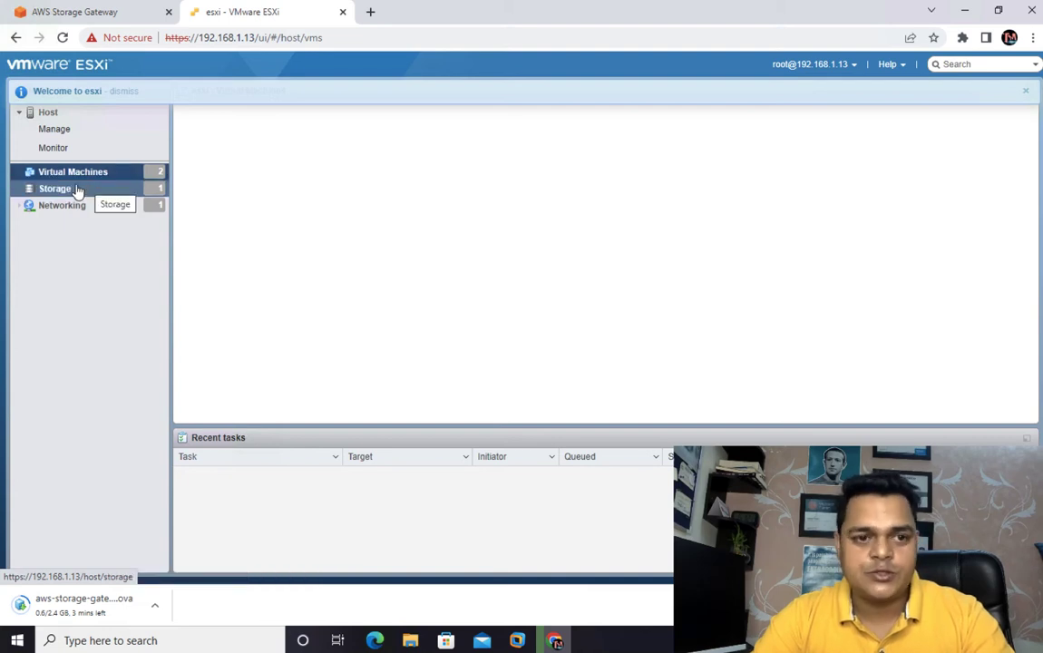
pyautogui.click(1025, 91)
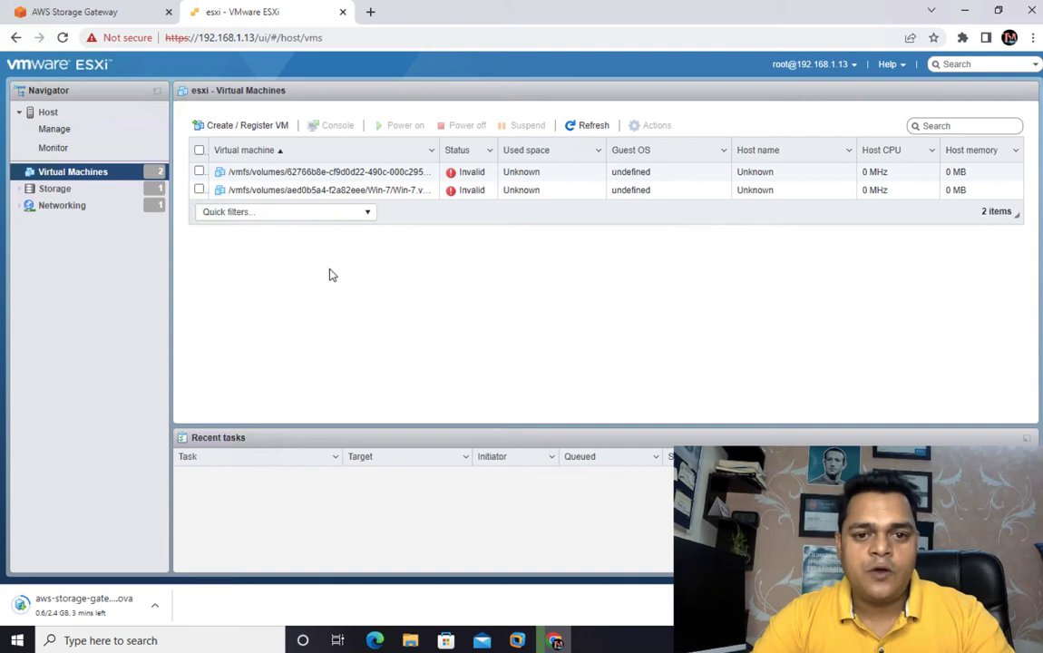
pyautogui.click(199, 150)
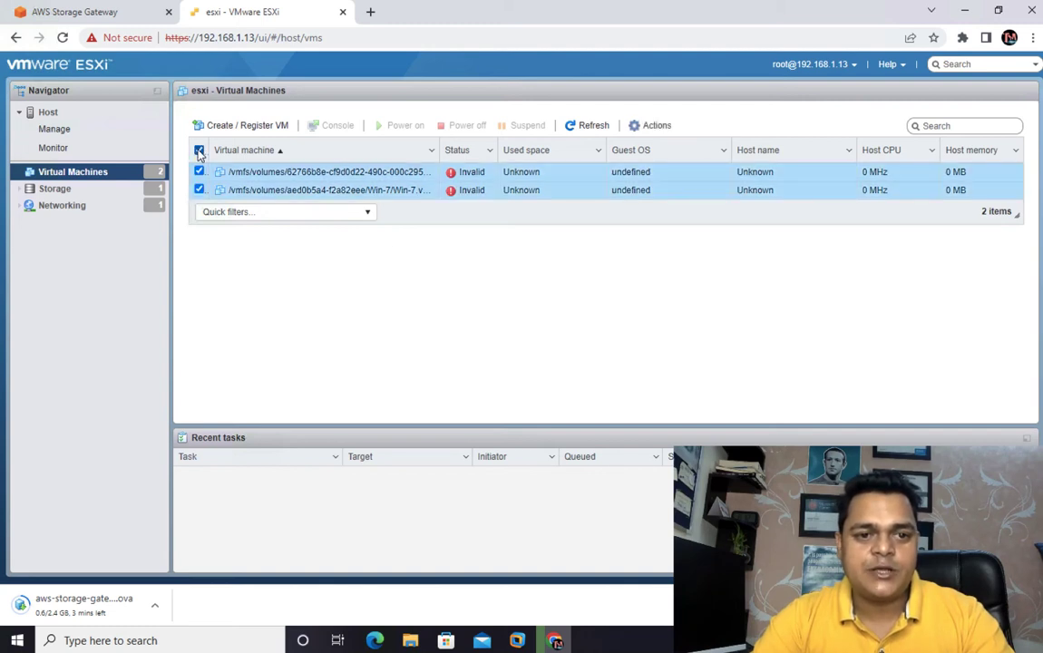
pyautogui.click(657, 128)
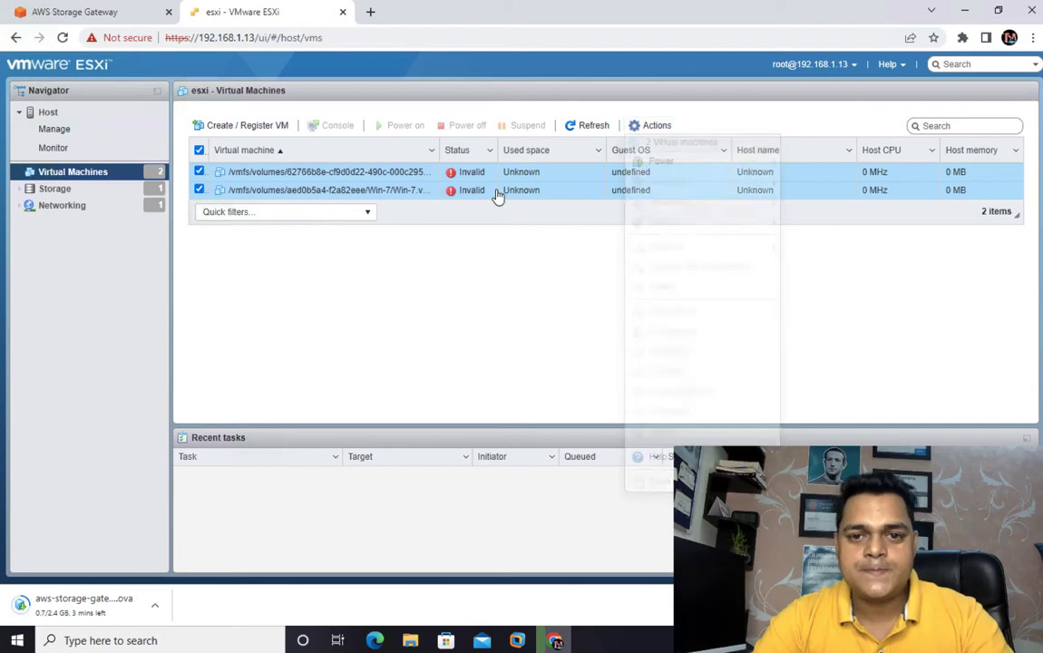
pyautogui.click(591, 135)
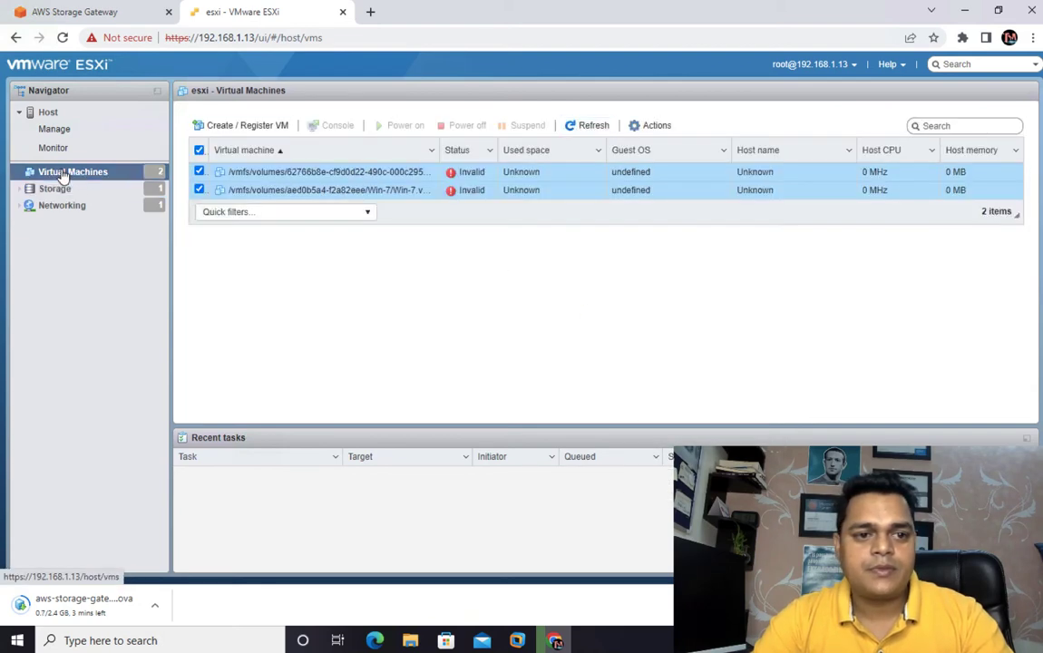
pyautogui.click(198, 151)
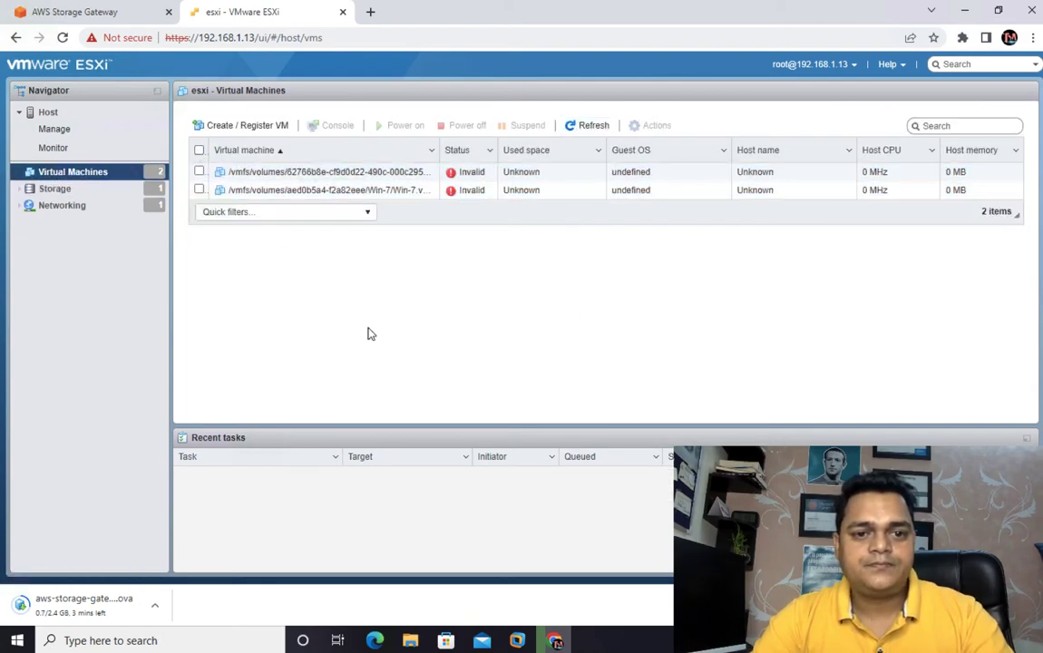
pyautogui.click(343, 173)
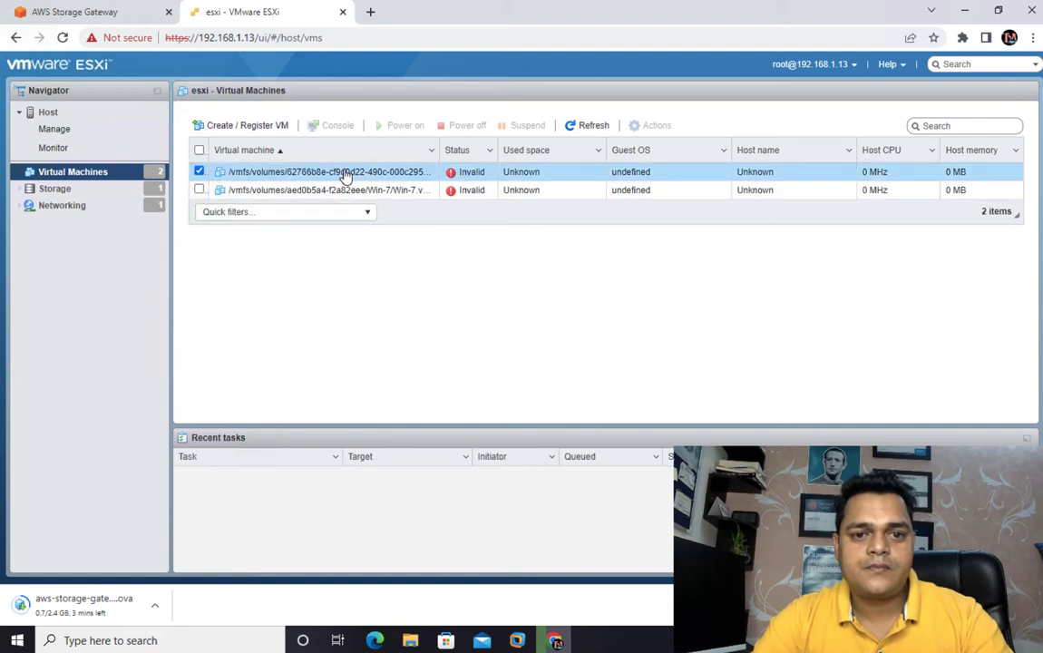
pyautogui.click(198, 172)
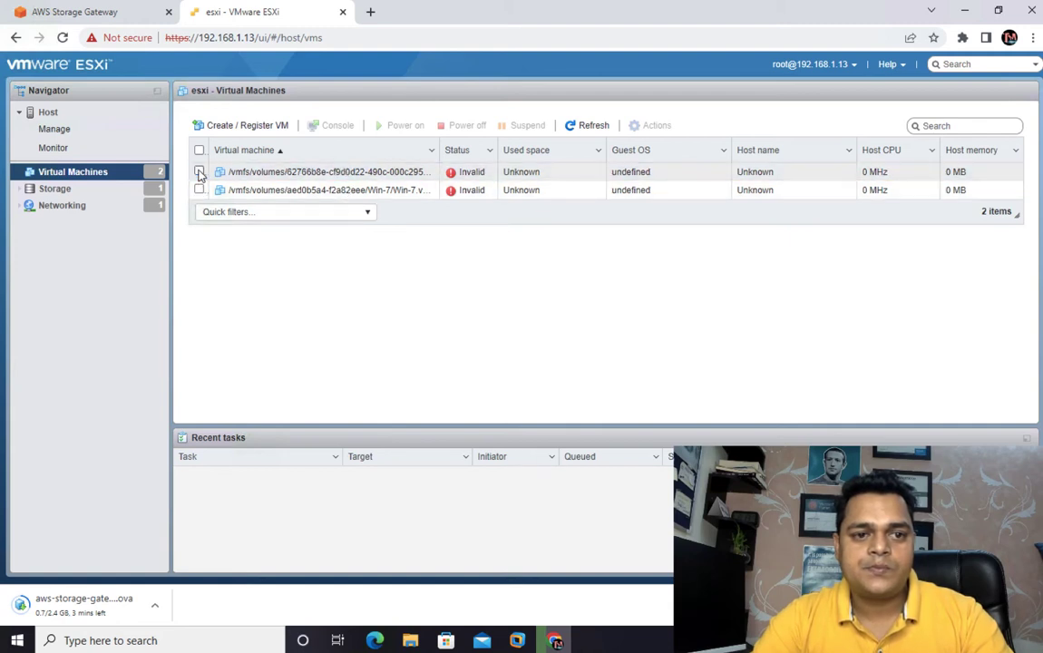
pyautogui.click(50, 190)
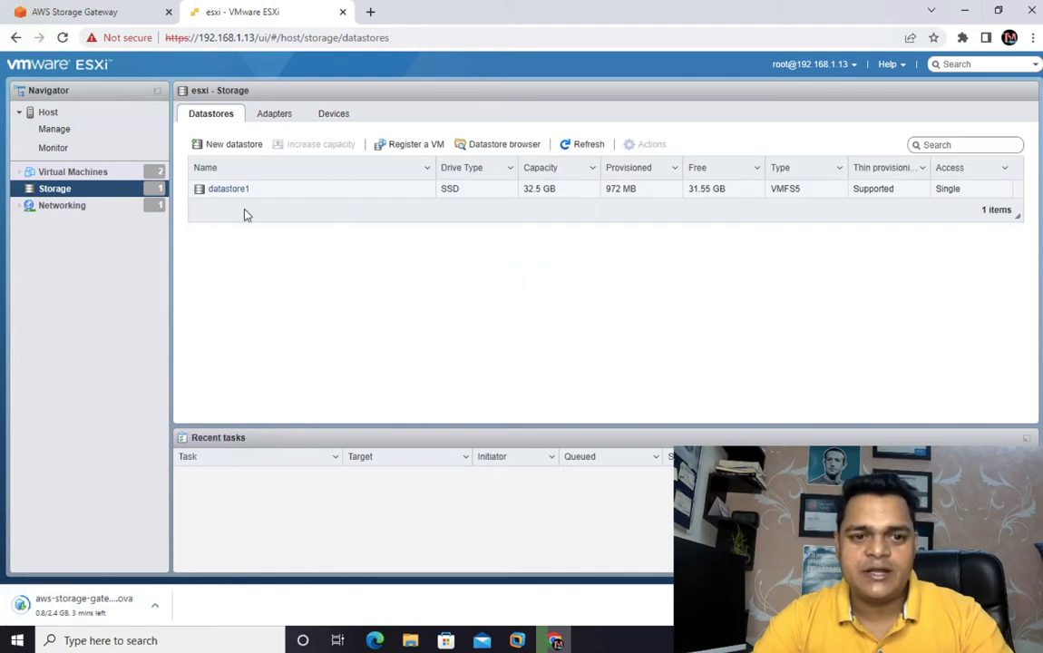
pyautogui.hotkey('ctrl', 'Left')
pyautogui.hotkey('ctrl', 'Left')
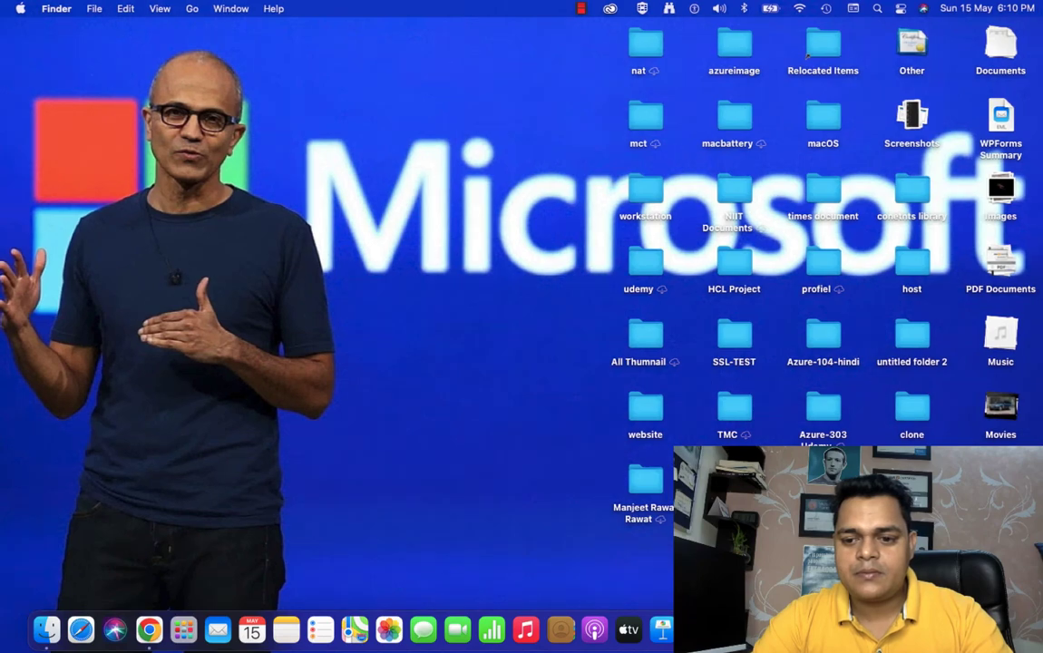
pyautogui.rightClick(972, 629)
pyautogui.hotkey('ctrl', 'Right')
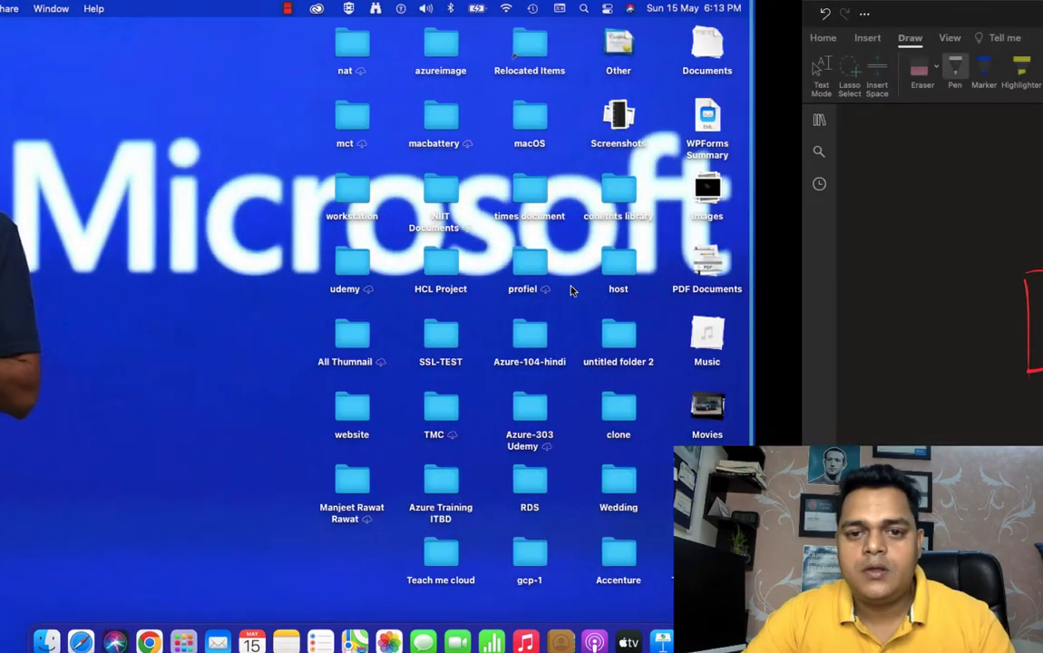
pyautogui.hotkey('ctrl', 'Right')
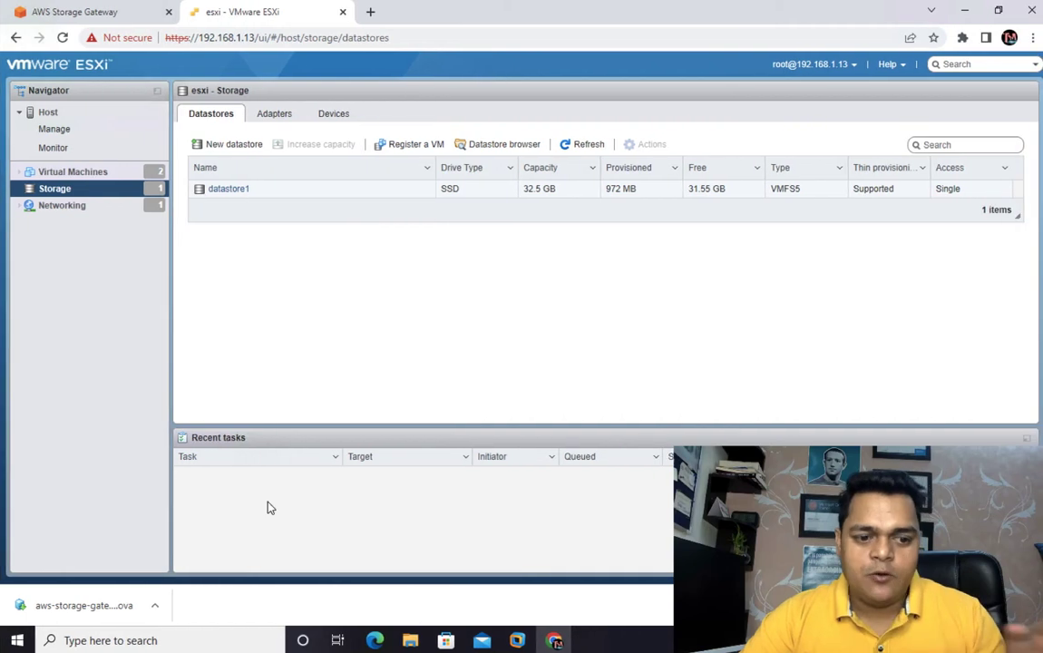
# - Show the downloaded aws-storage-gateway OVA file in its folder, then return to the ESXi web client
pyautogui.click(155, 608)
pyautogui.click(207, 556)
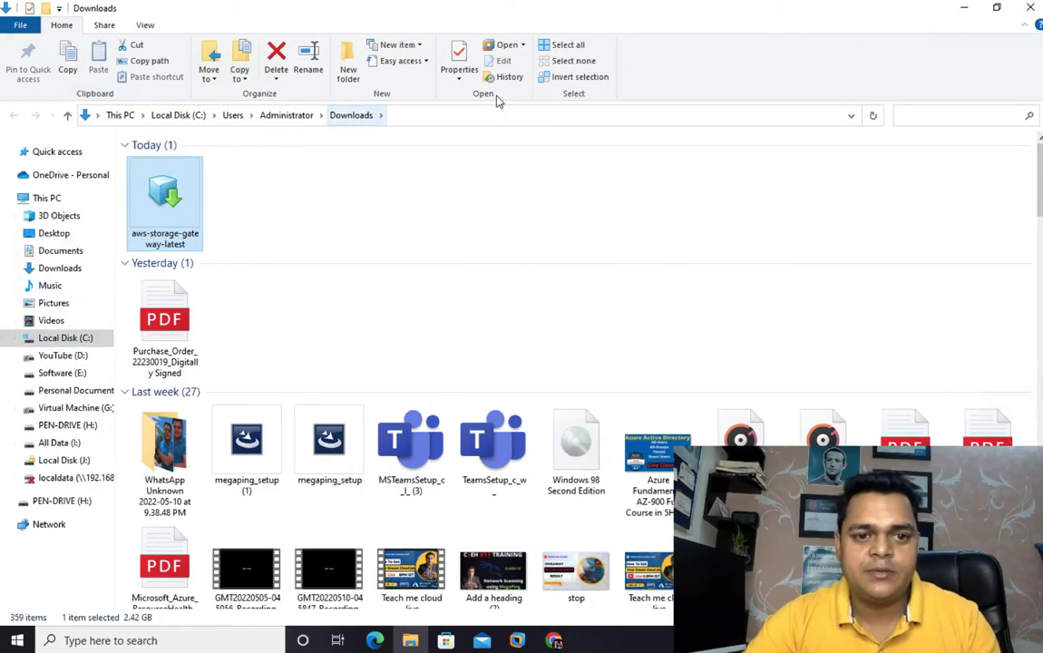
pyautogui.click(964, 8)
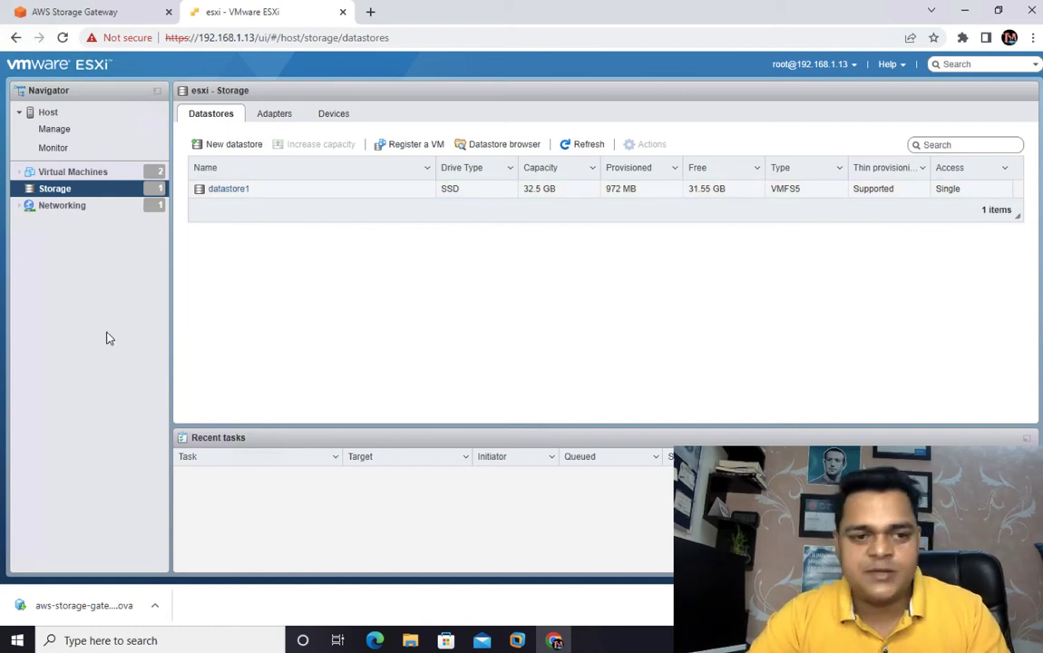
# - Start deploying a new virtual machine on the ESXi host from an OVF or OVA file and name it "AWS-Gateway"
pyautogui.click(73, 176)
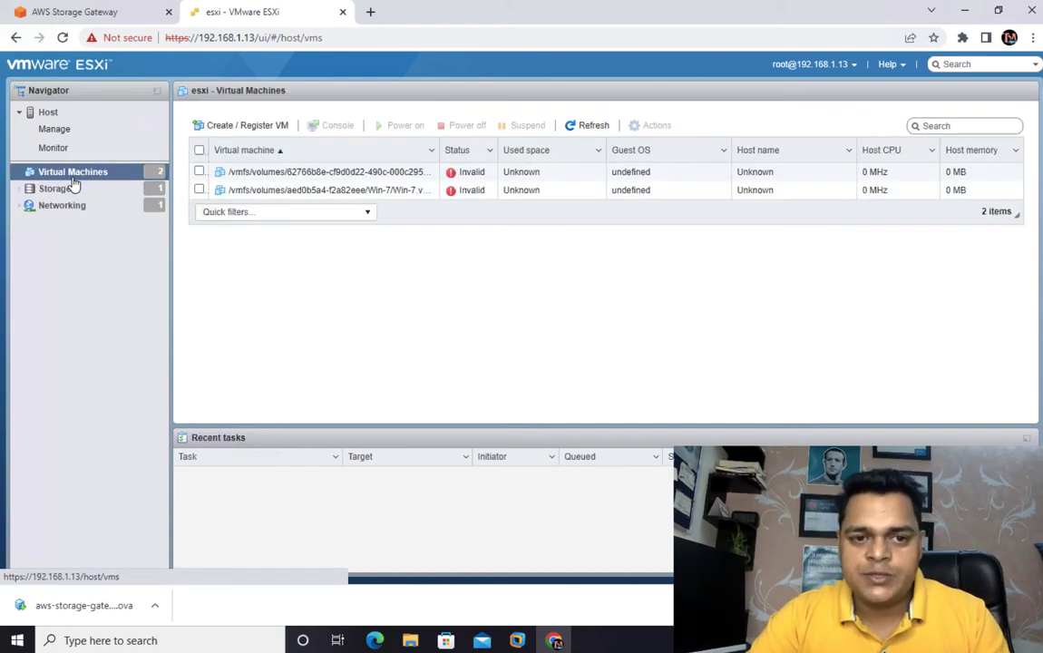
pyautogui.click(227, 126)
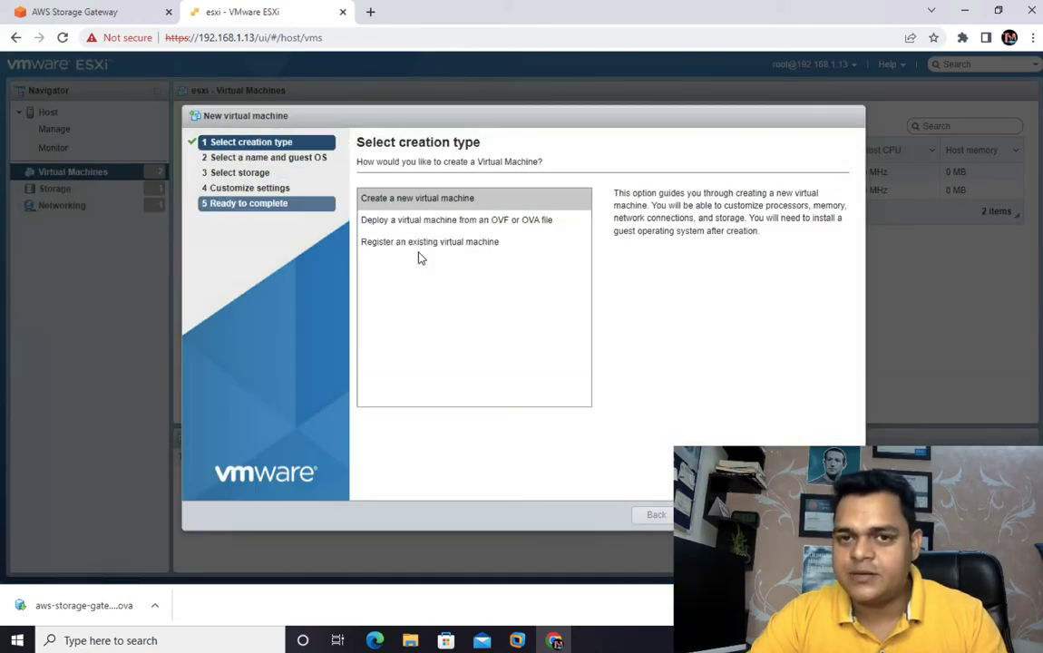
pyautogui.click(500, 231)
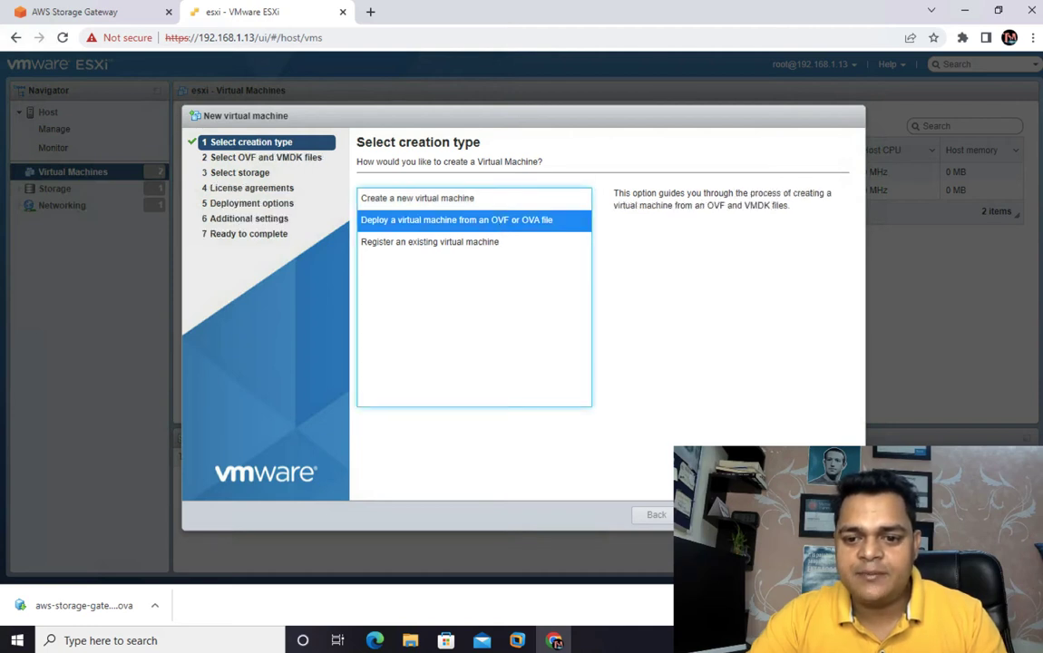
pyautogui.click(711, 515)
pyautogui.click(395, 210)
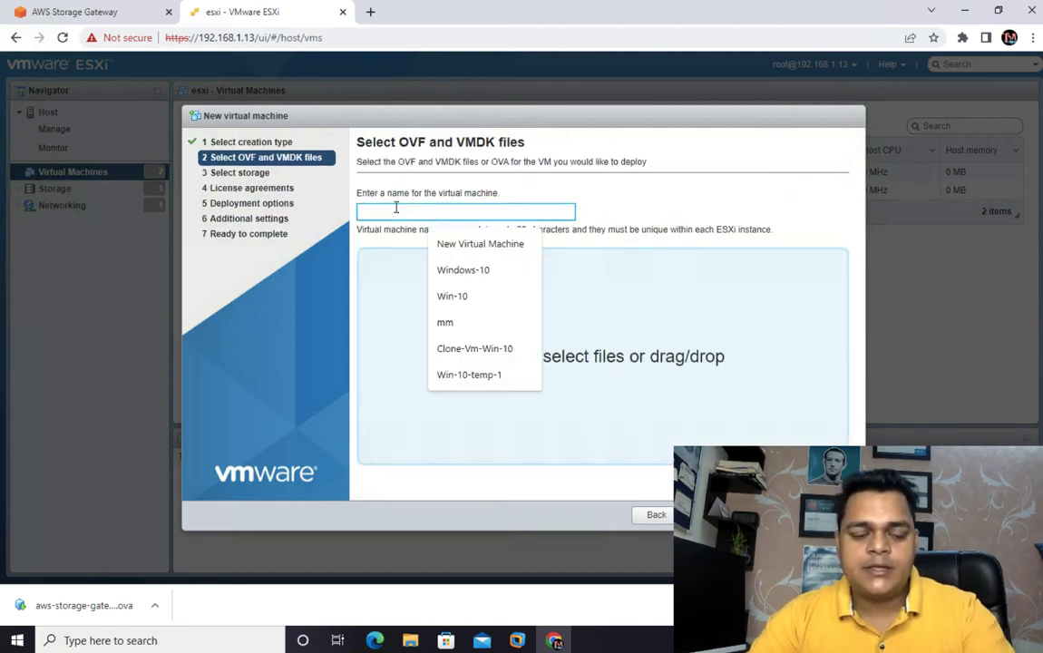
pyautogui.write('AWS-Gateway')
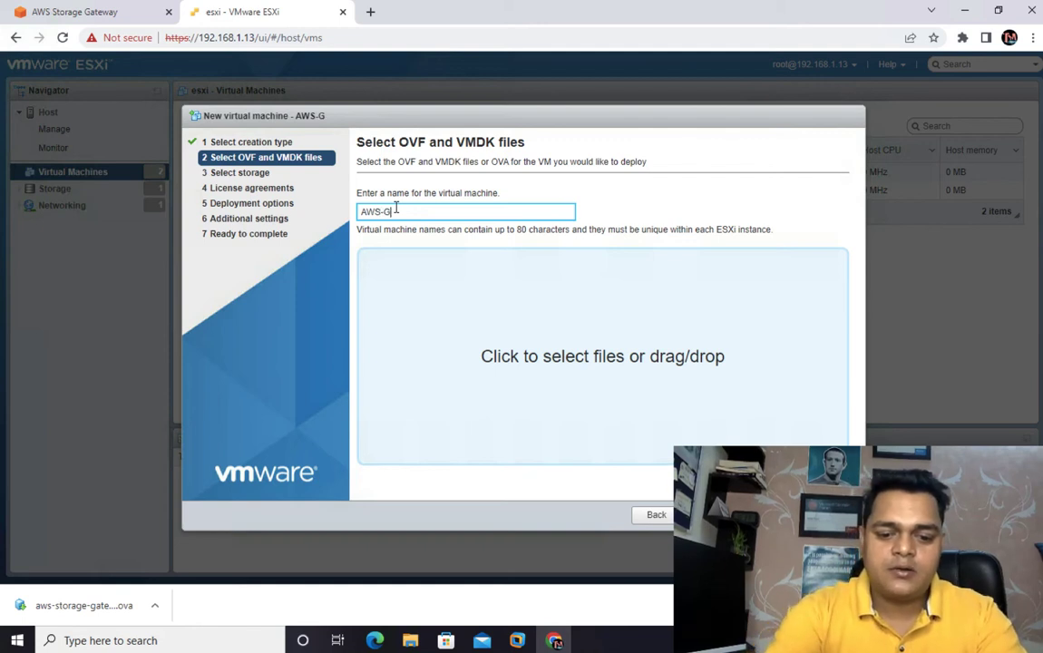
# - Choose aws-storage-gateway-latest.ova from the Downloads folder as the file to deploy and continue to the storage selection
pyautogui.click(589, 373)
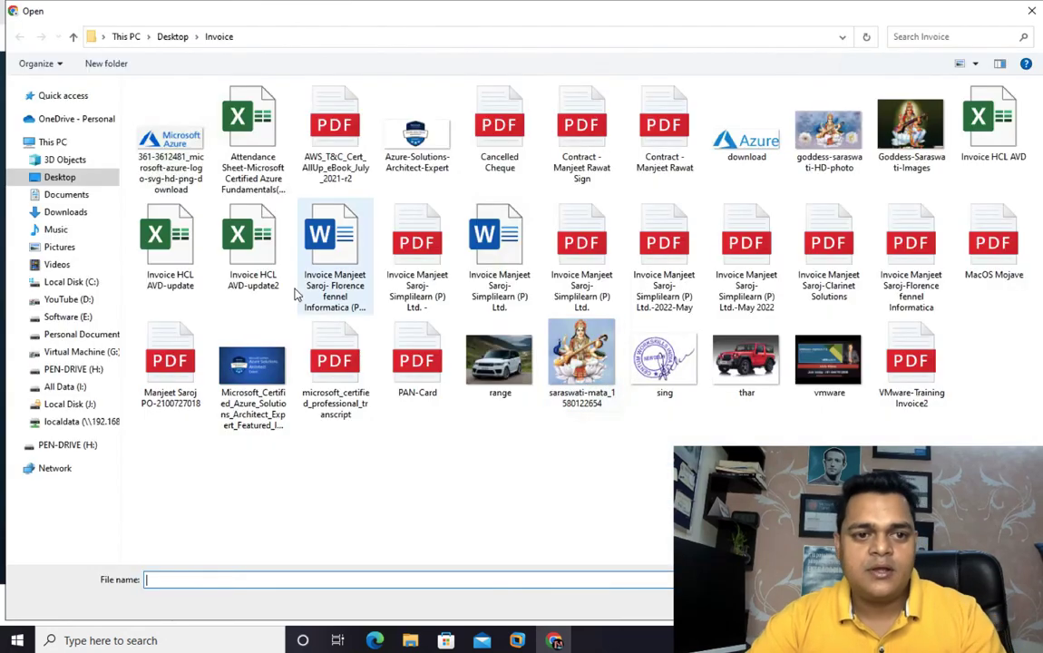
pyautogui.click(69, 215)
pyautogui.click(178, 143)
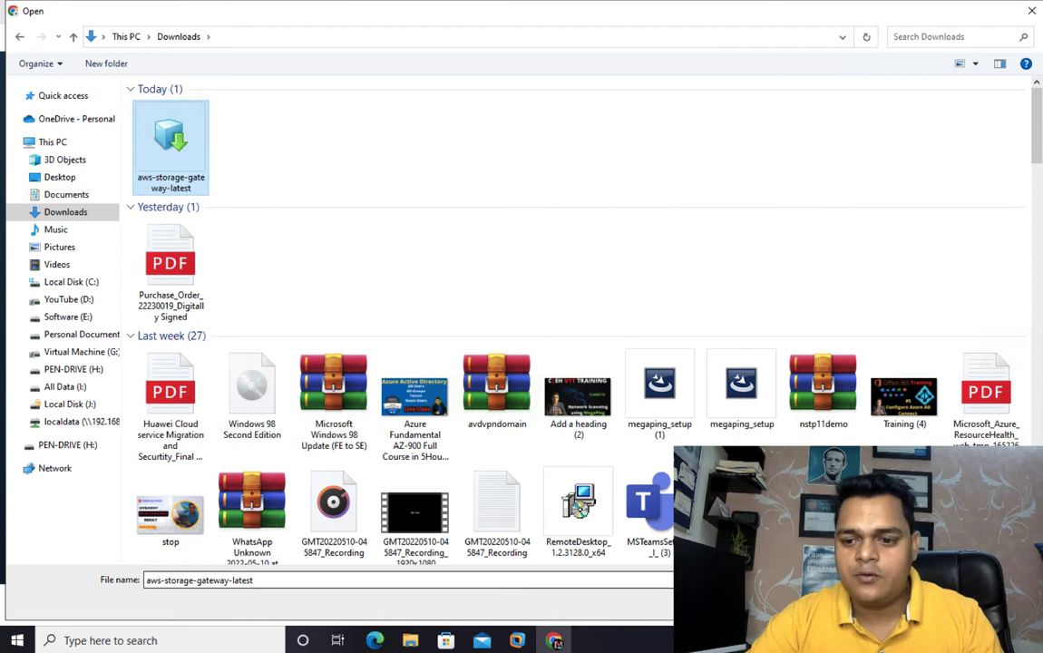
pyautogui.click(914, 602)
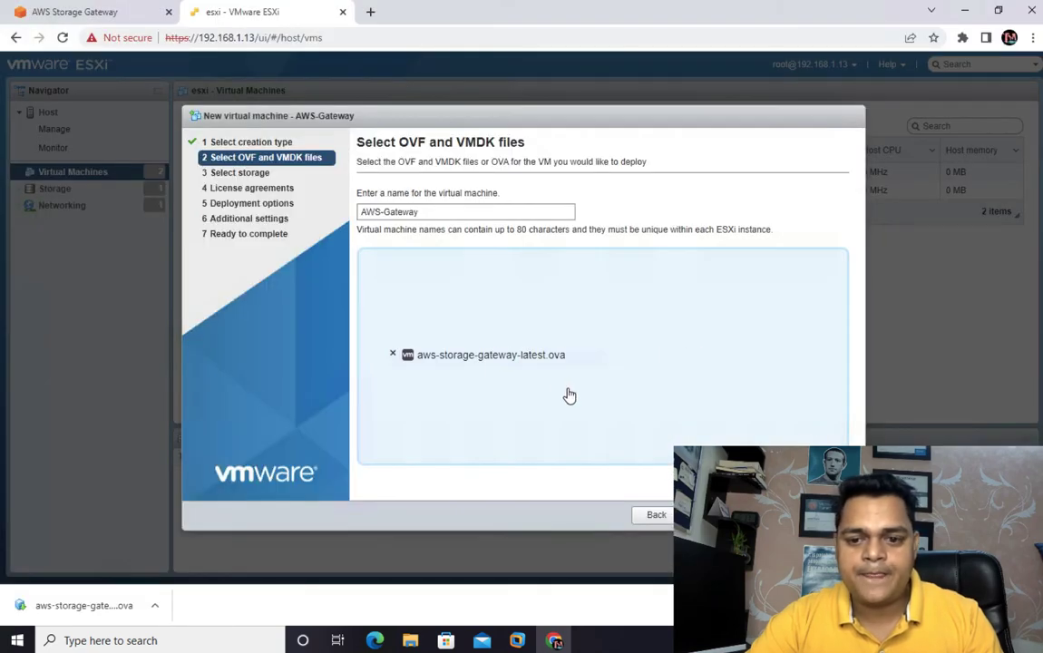
pyautogui.click(716, 514)
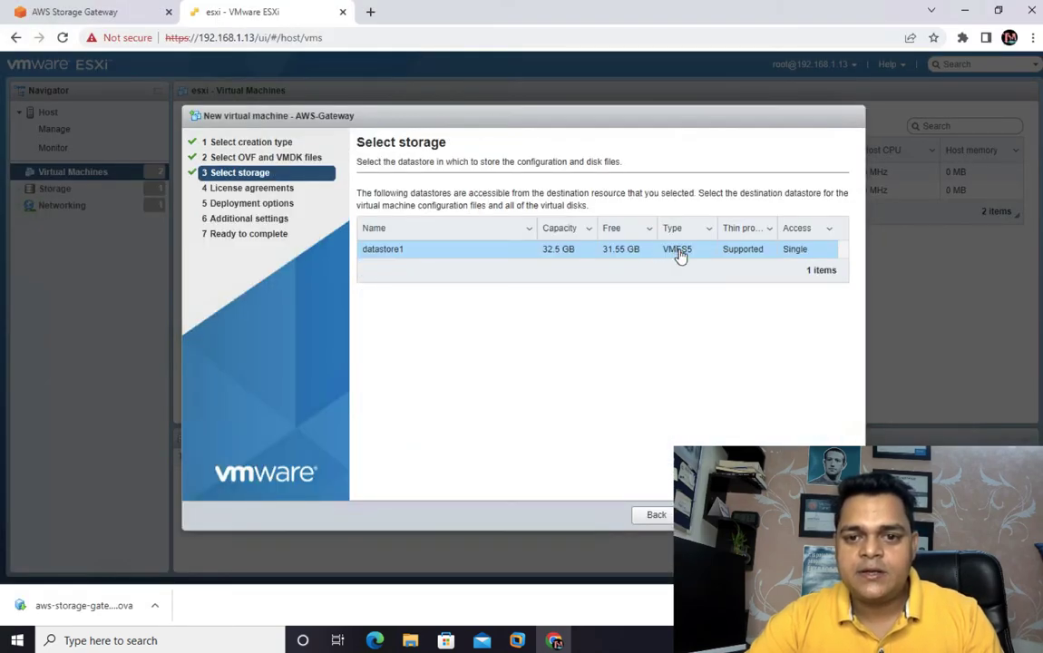
# - Store the virtual machine on datastore1 and finish the deployment with VM Network, thin disk provisioning and automatic power-on
pyautogui.click(714, 515)
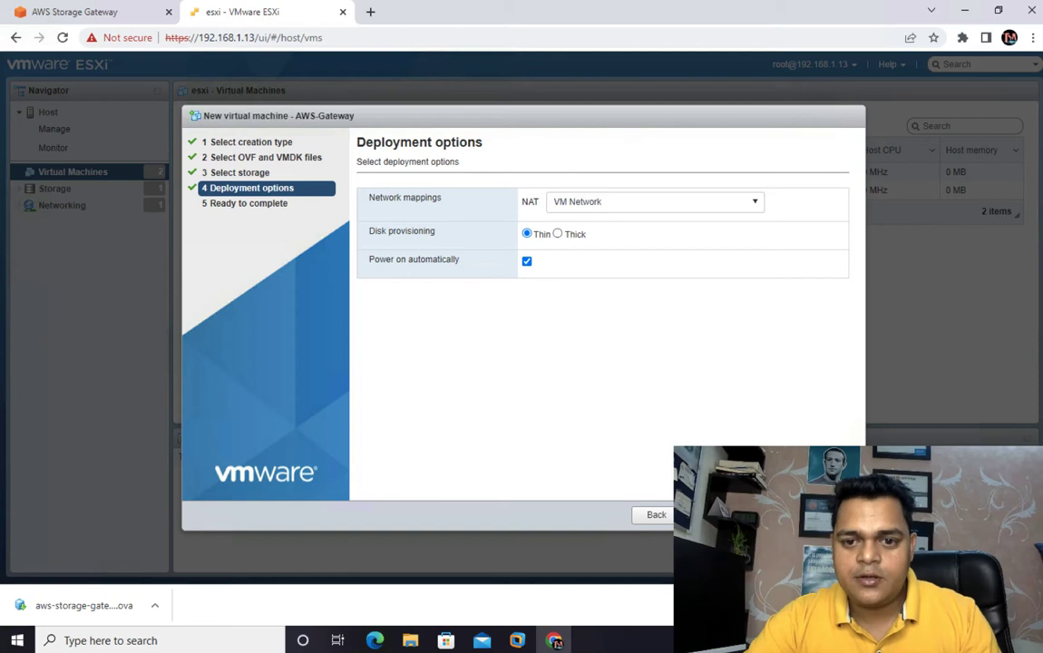
pyautogui.click(714, 515)
pyautogui.click(772, 515)
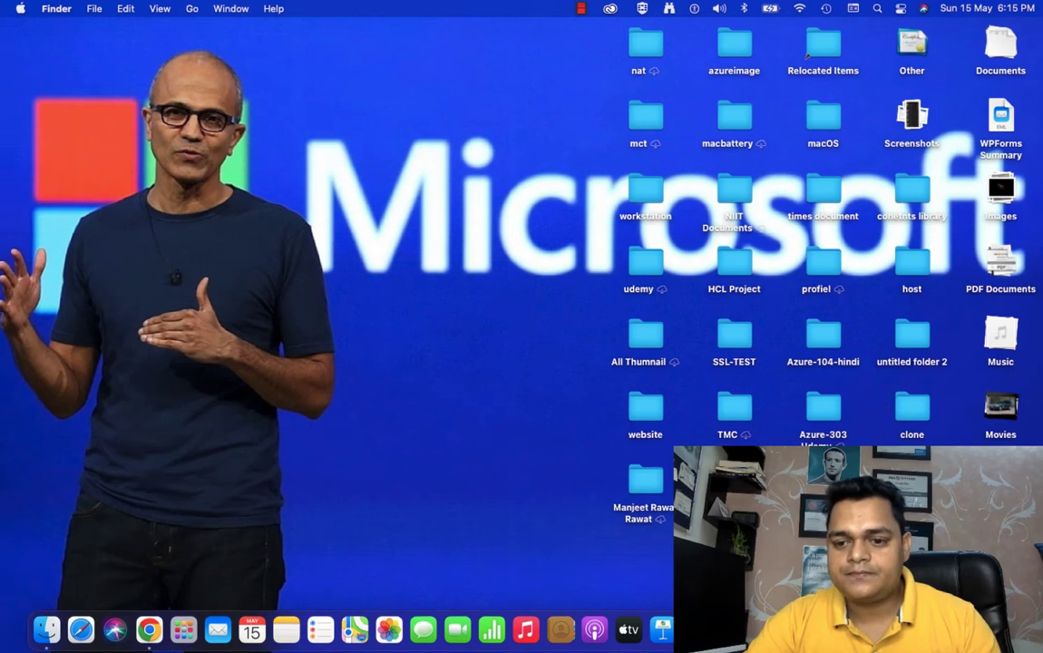
pyautogui.rightClick(965, 630)
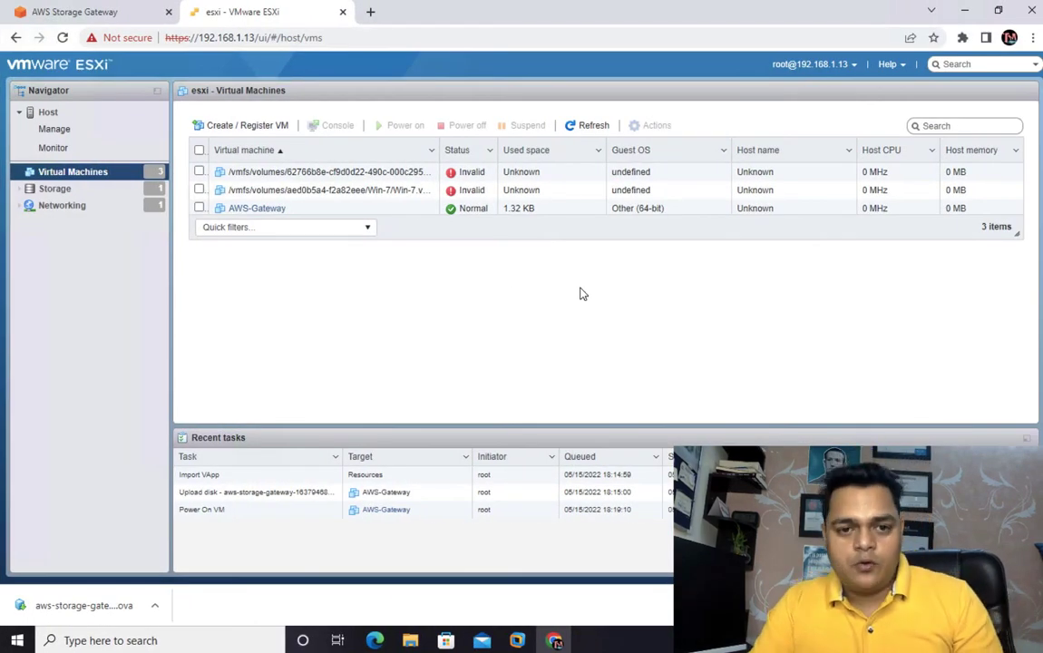
# - Set the AWS-Gateway virtual machine's memory to 7 GB and save the settings
pyautogui.rightClick(263, 210)
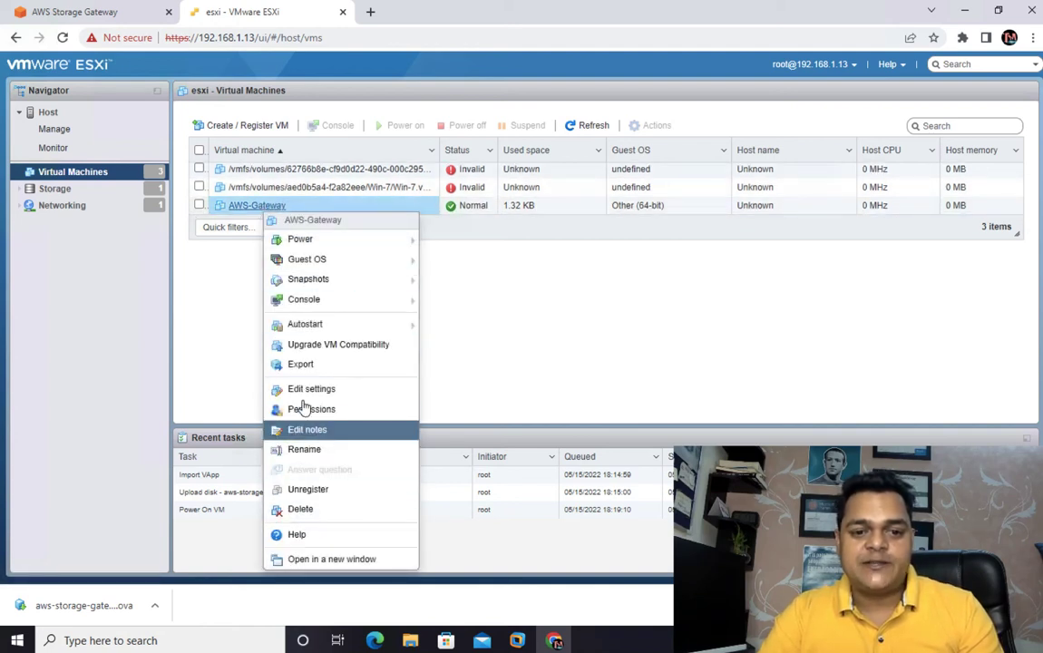
pyautogui.click(303, 390)
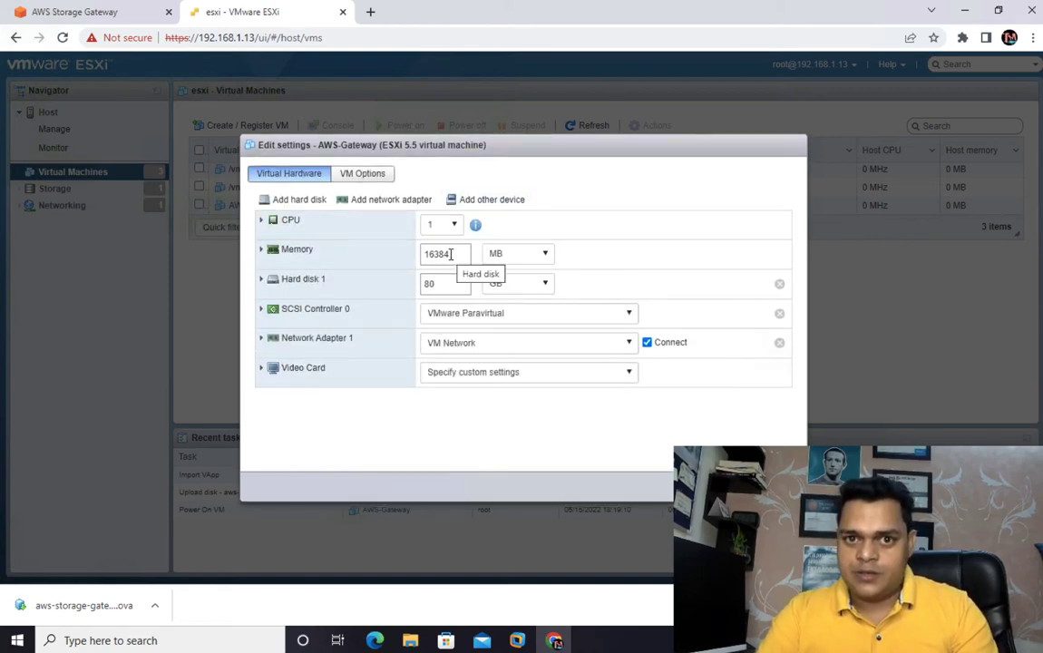
pyautogui.moveTo(458, 254); pyautogui.dragTo(406, 253)
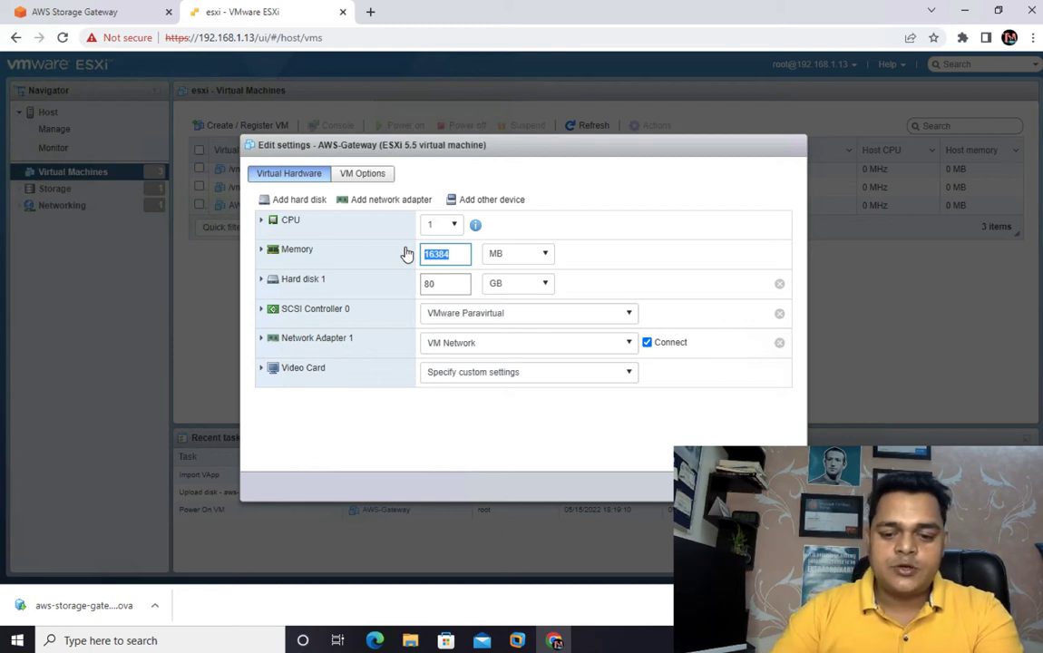
pyautogui.write('7')
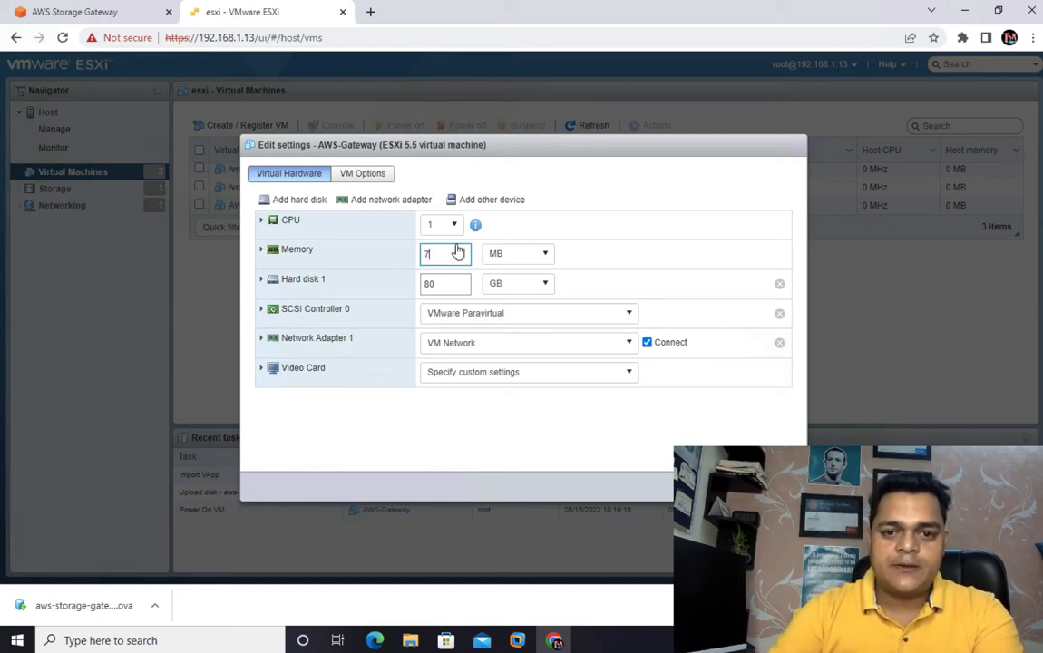
pyautogui.click(529, 276)
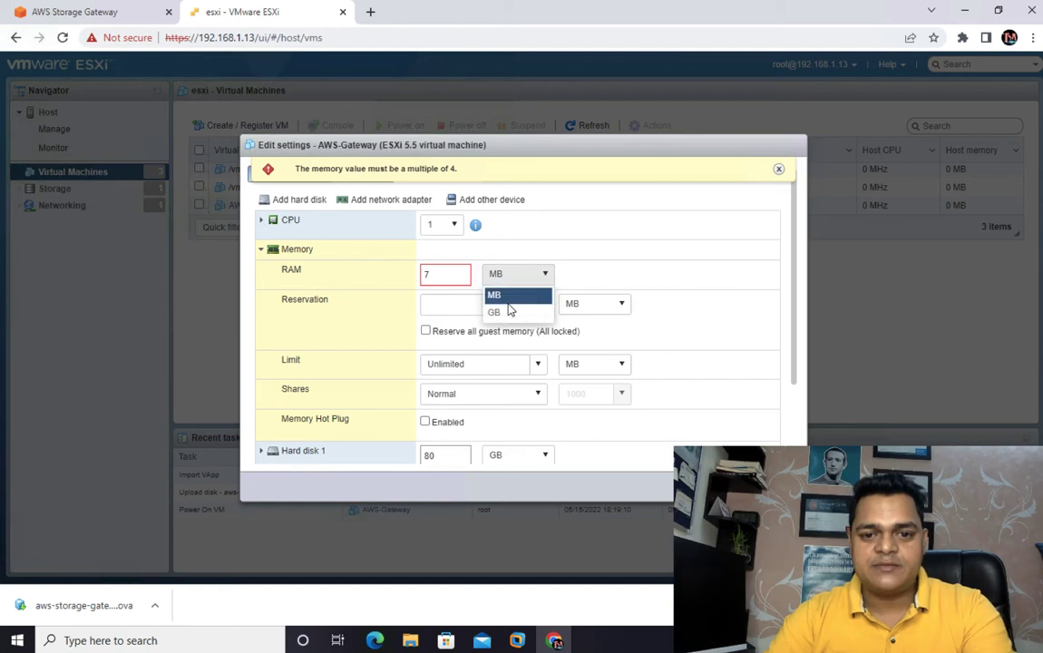
pyautogui.click(505, 313)
pyautogui.scroll(-2, 460, 394)
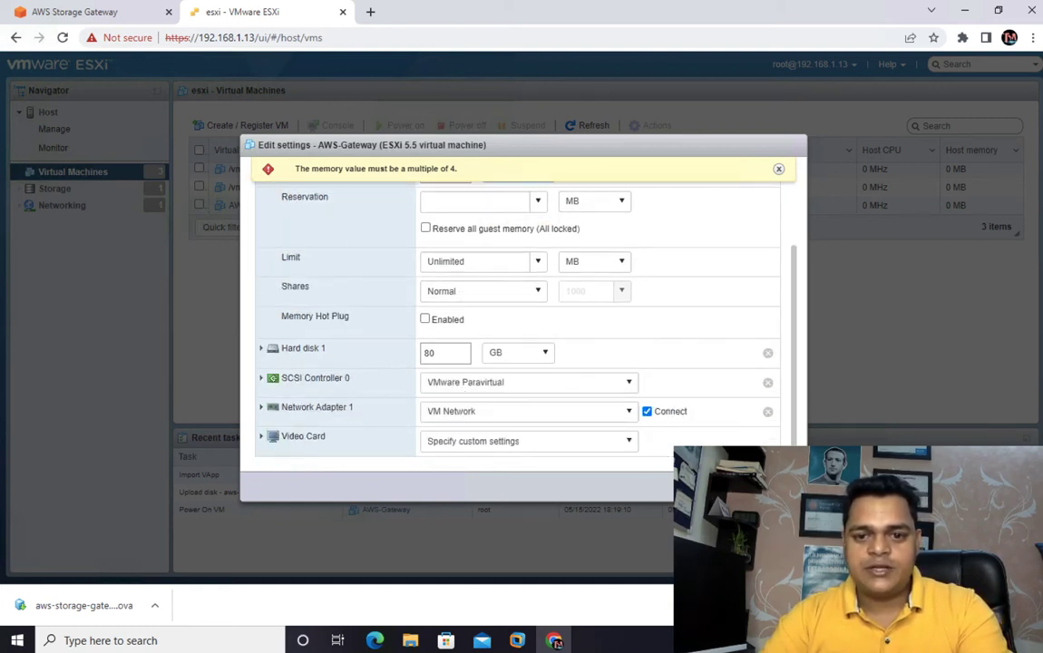
pyautogui.click(716, 486)
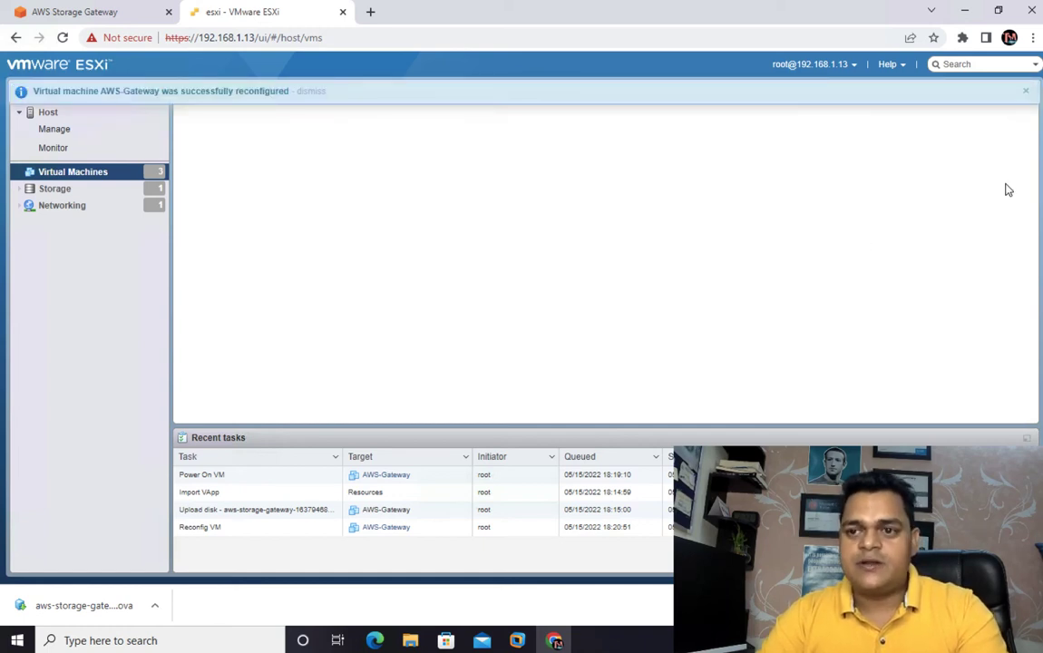
# - Dismiss the notification, reload the ESXi client page and open the AWS-Gateway virtual machine's details
pyautogui.click(1027, 92)
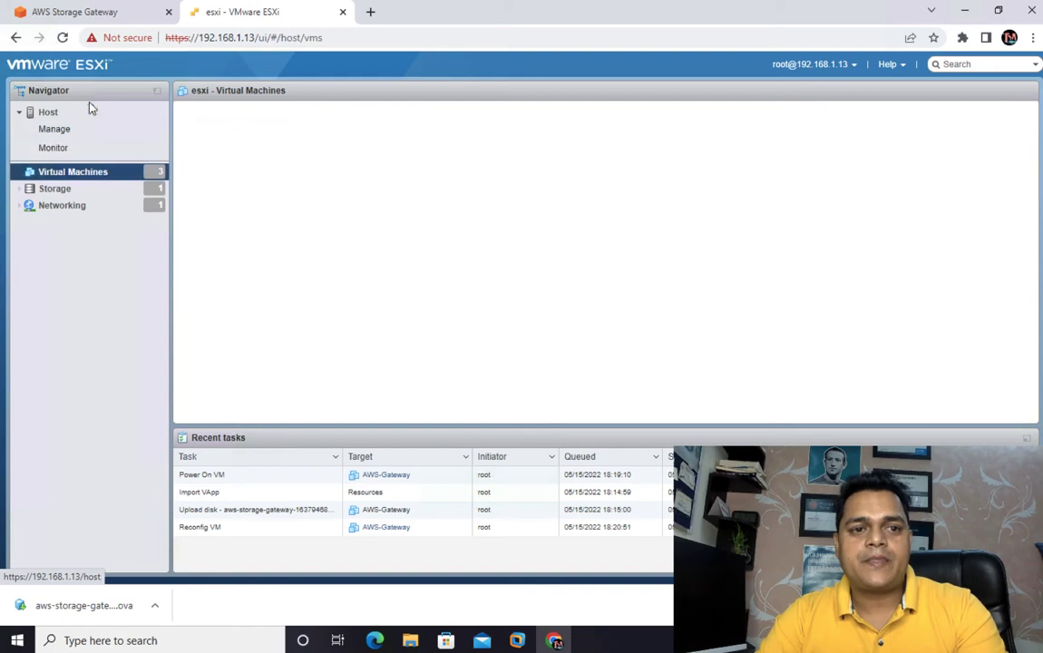
pyautogui.click(62, 38)
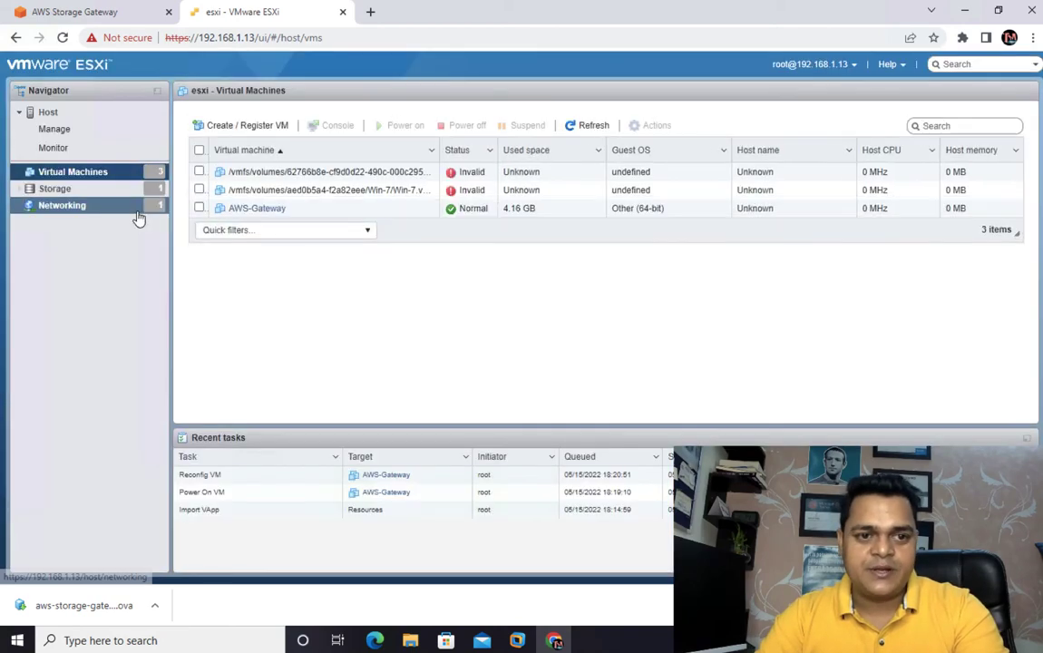
pyautogui.click(261, 209)
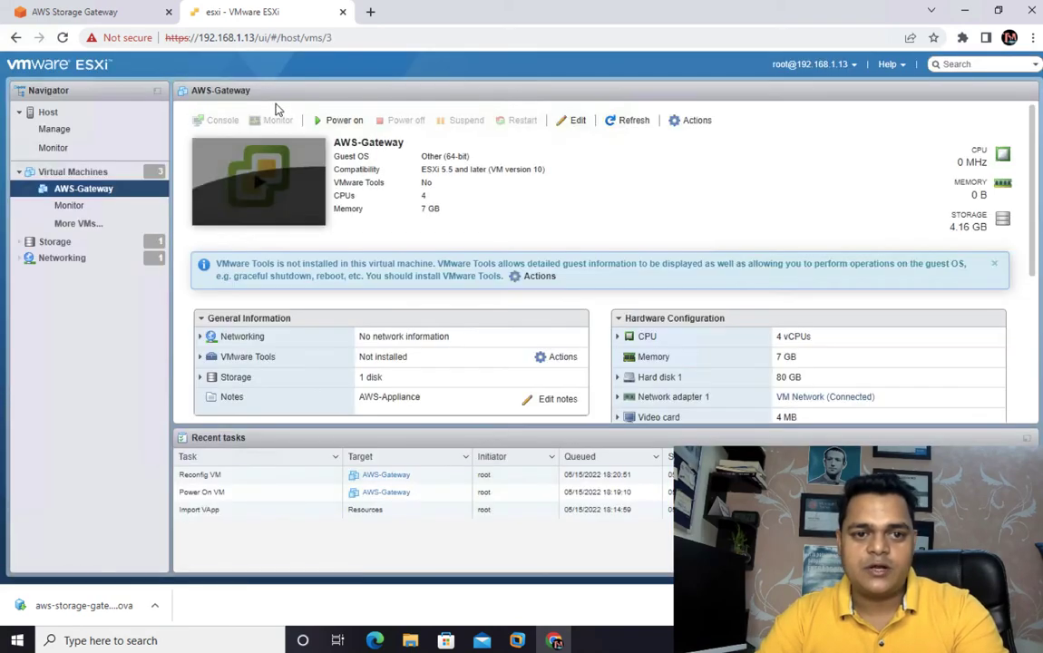
# - Try twice to power on the AWS-Gateway virtual machine, dismissing the notification between attempts
pyautogui.click(255, 186)
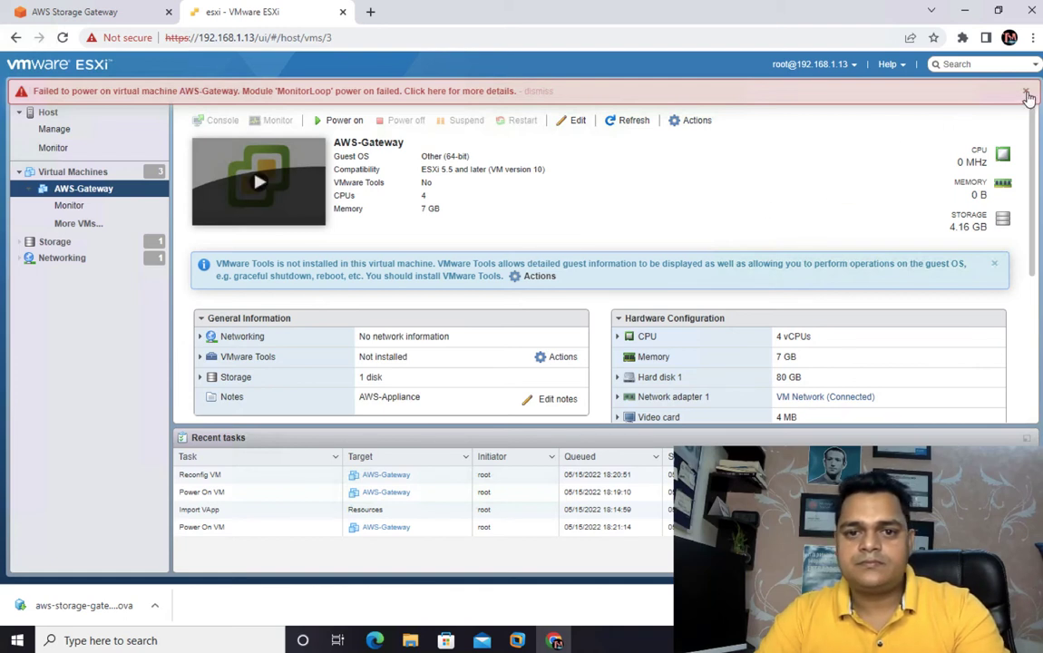
pyautogui.click(1027, 95)
pyautogui.click(291, 174)
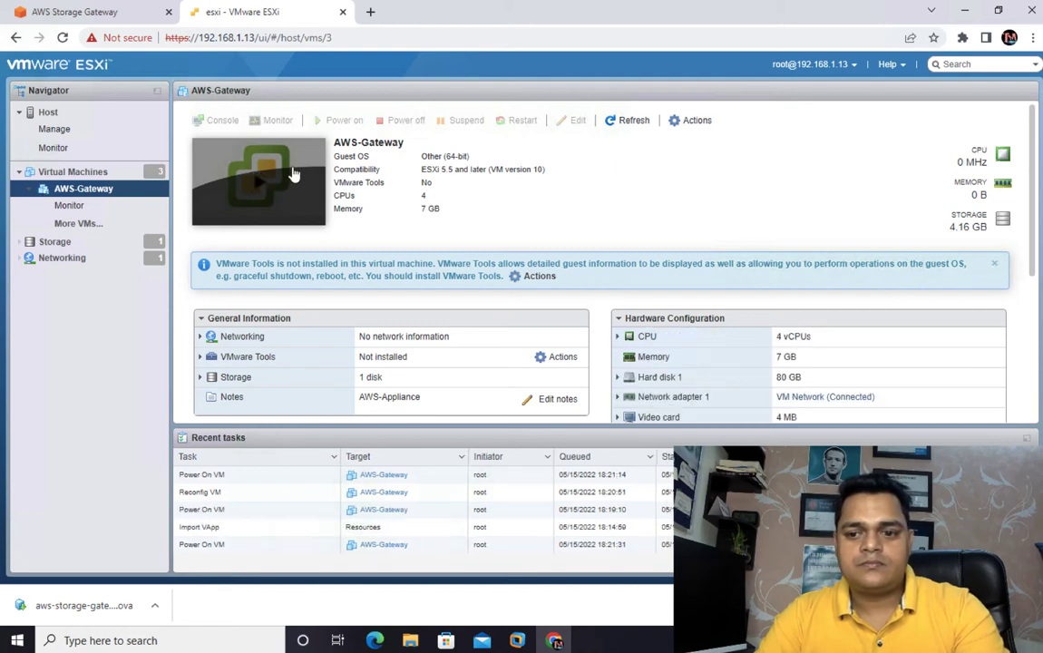
# - Open the AWS-Gateway hardware settings and examine the available CPU count and cores-per-socket options
pyautogui.click(690, 122)
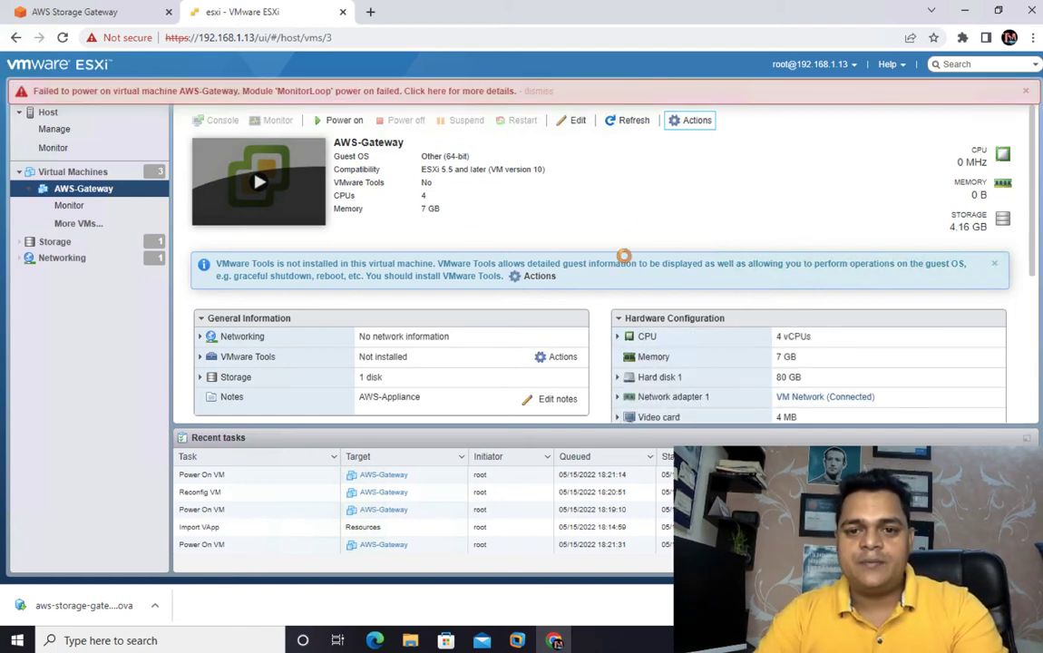
pyautogui.click(694, 121)
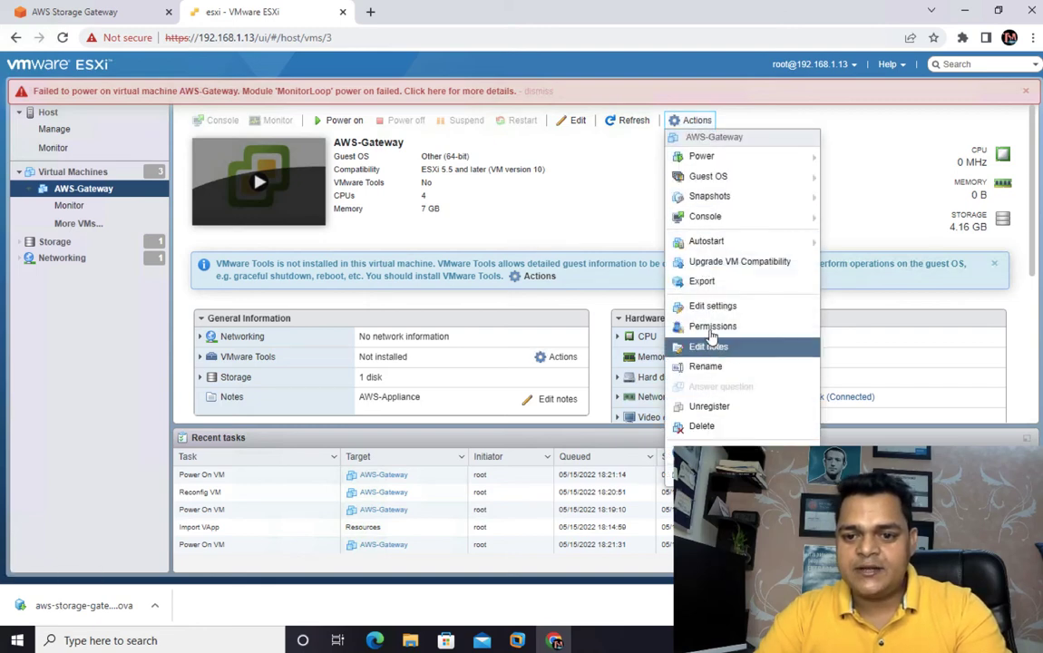
pyautogui.click(712, 308)
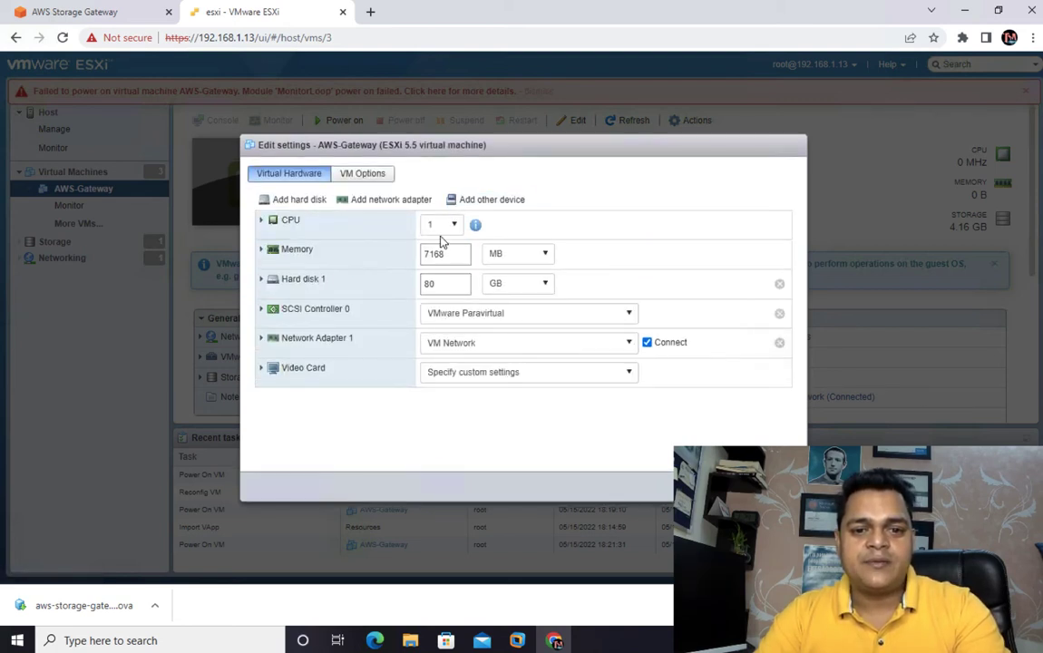
pyautogui.click(456, 226)
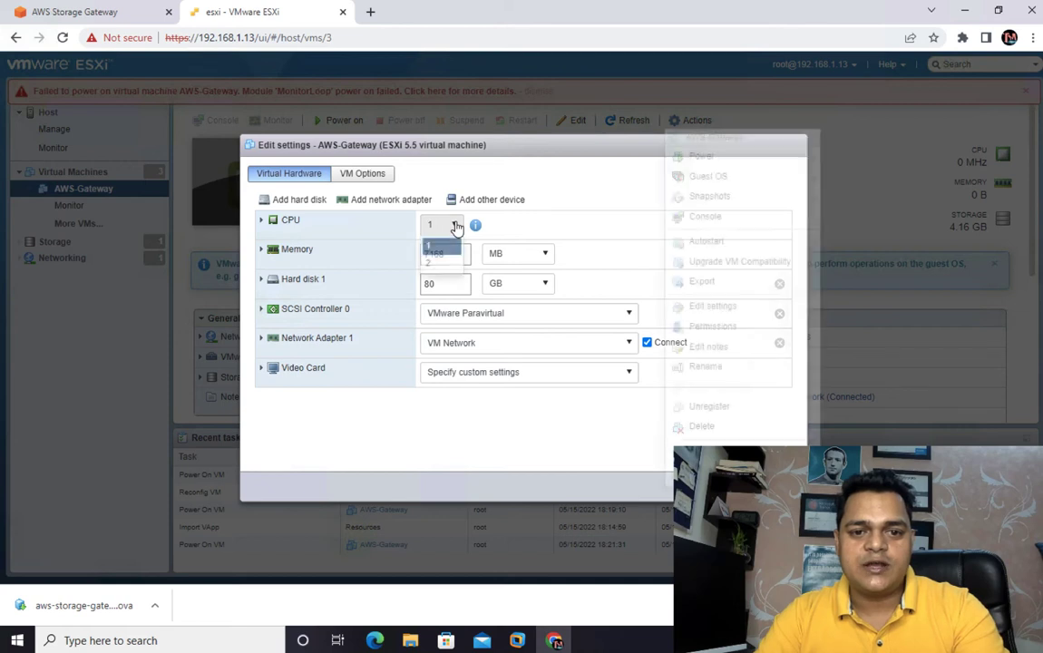
pyautogui.click(452, 225)
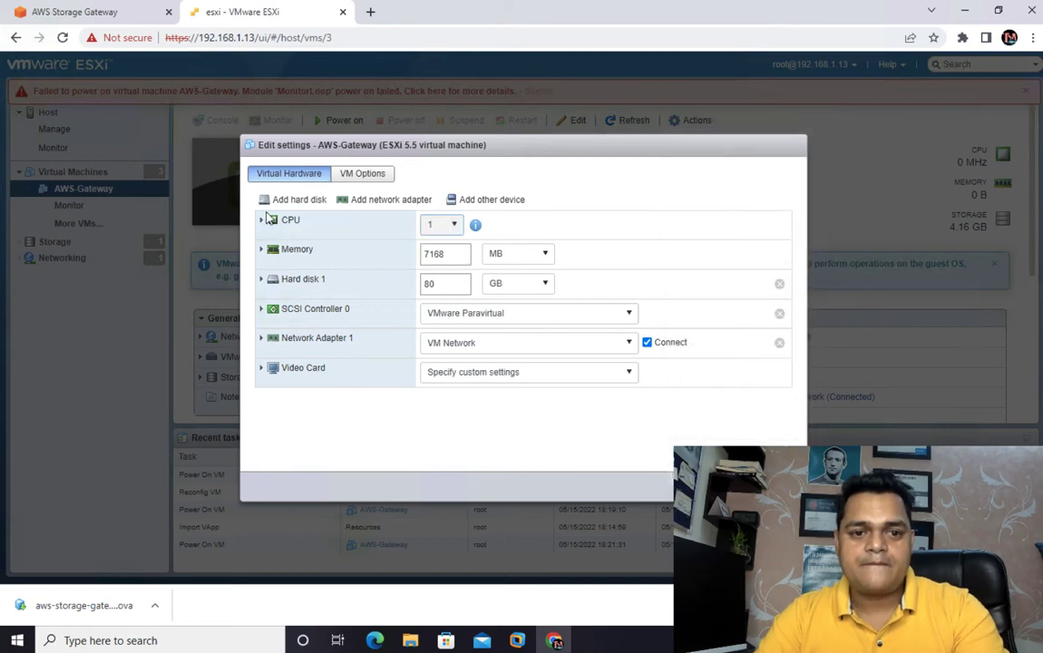
pyautogui.click(262, 222)
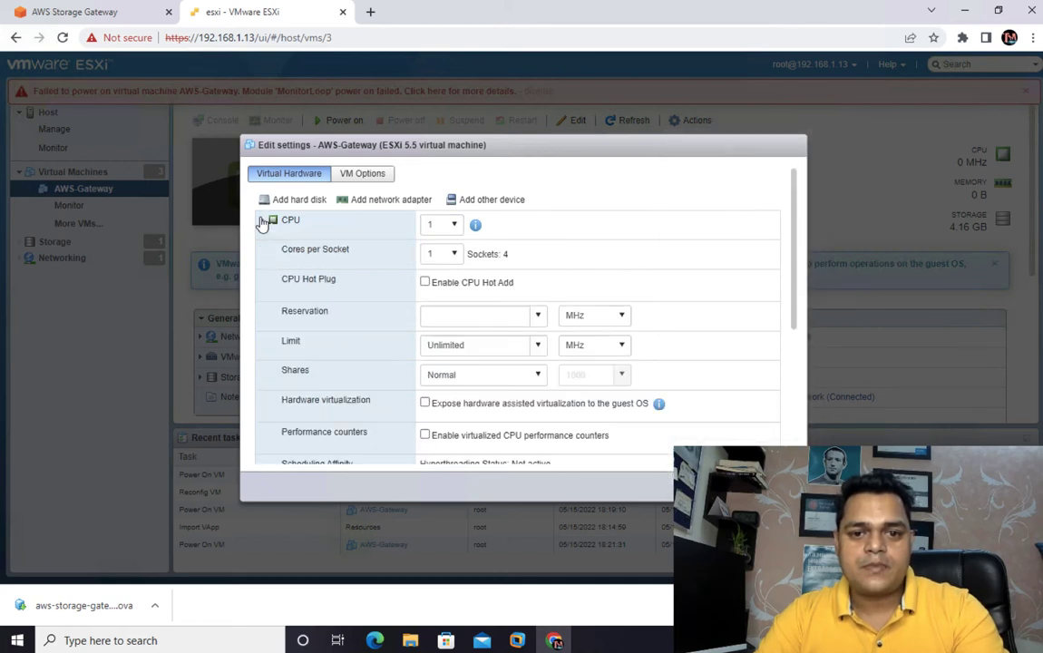
pyautogui.click(454, 256)
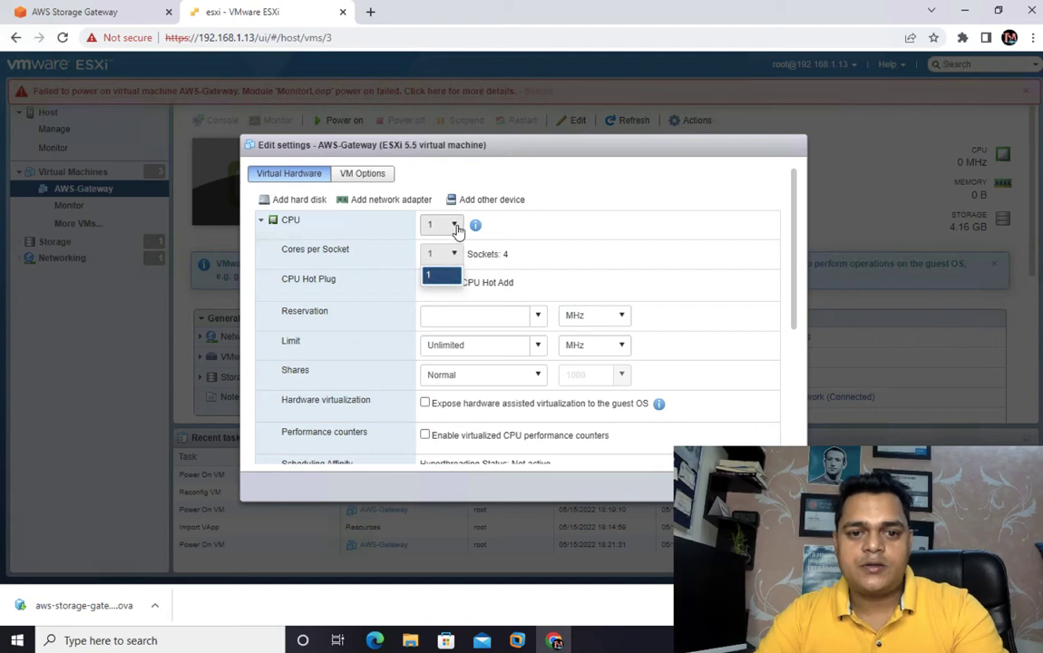
pyautogui.click(454, 227)
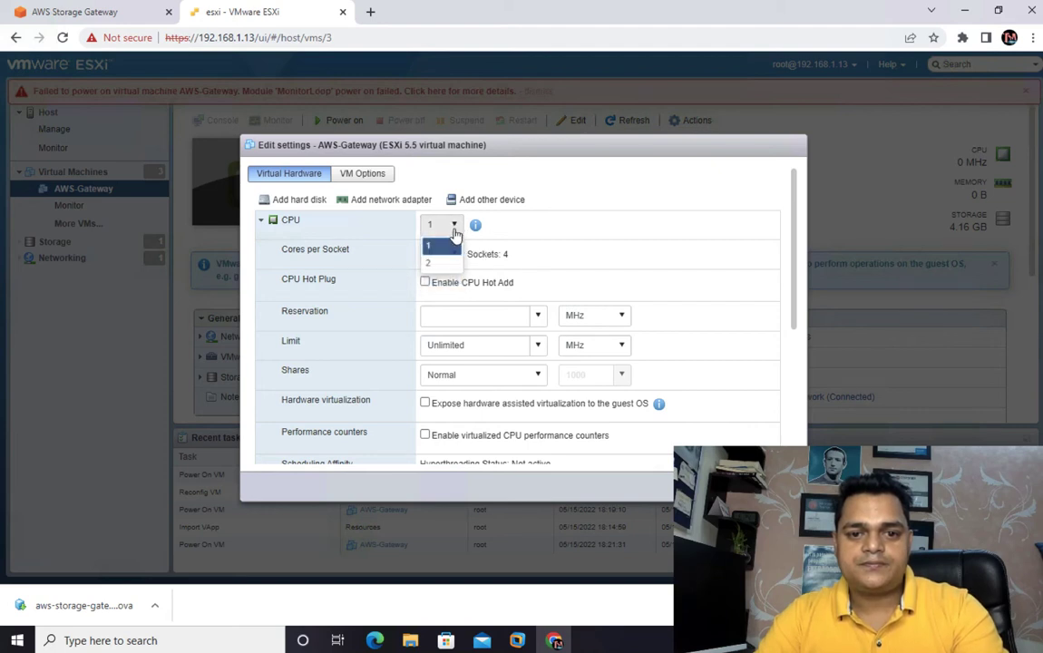
pyautogui.click(441, 247)
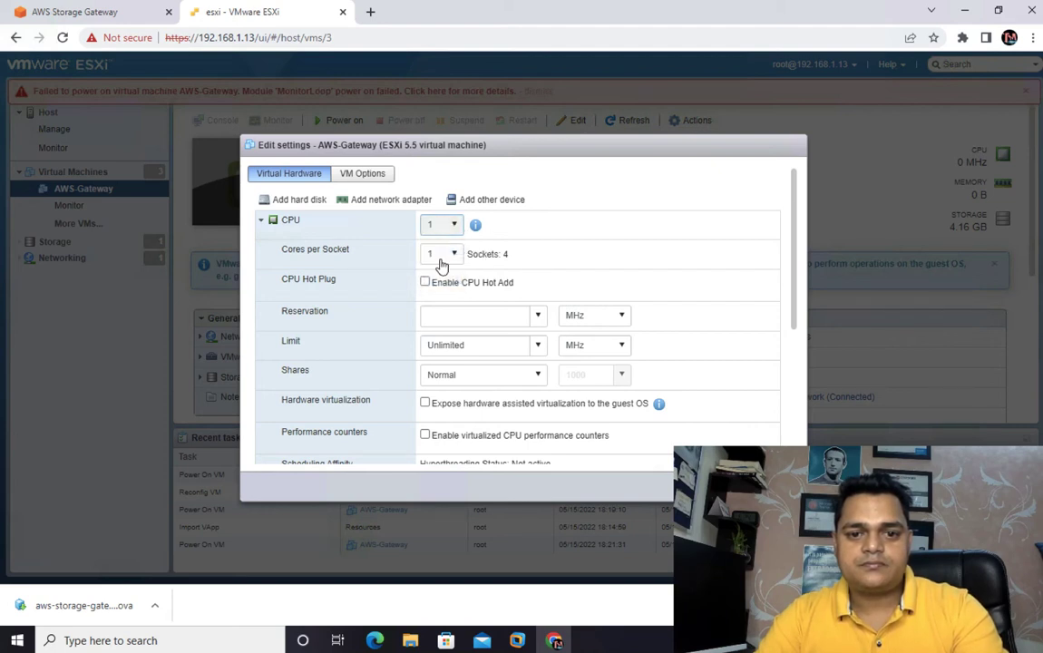
pyautogui.click(424, 282)
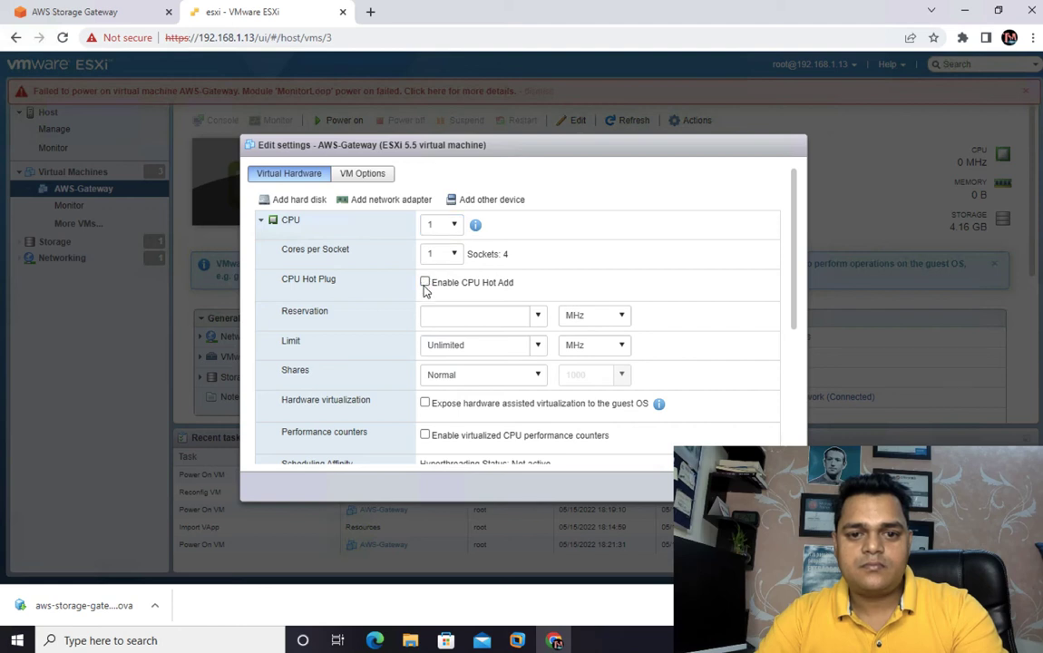
pyautogui.click(450, 257)
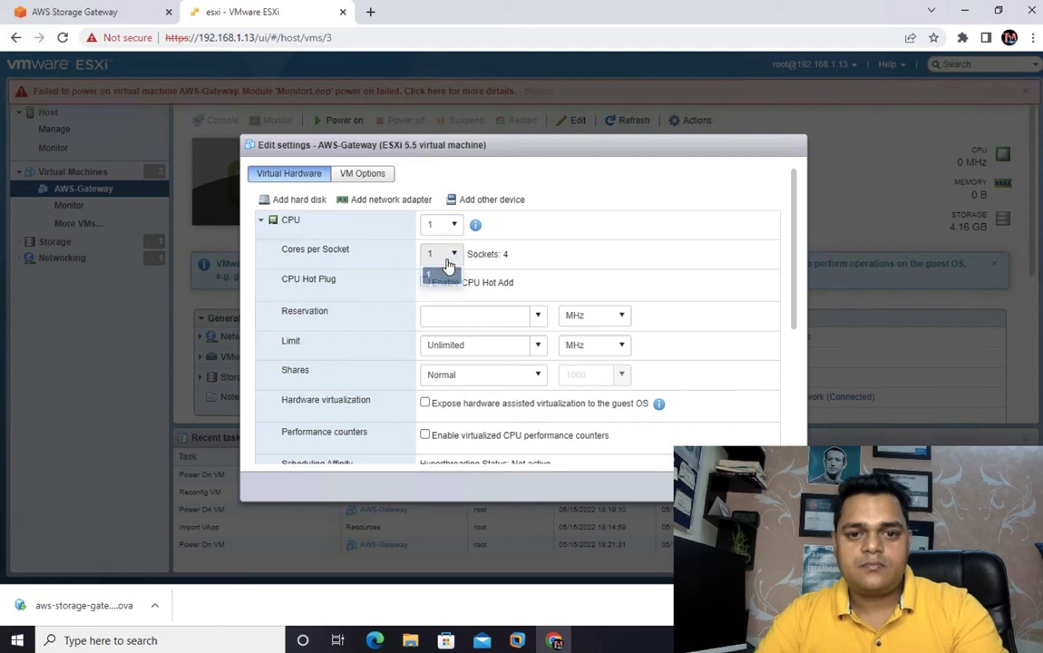
pyautogui.click(686, 267)
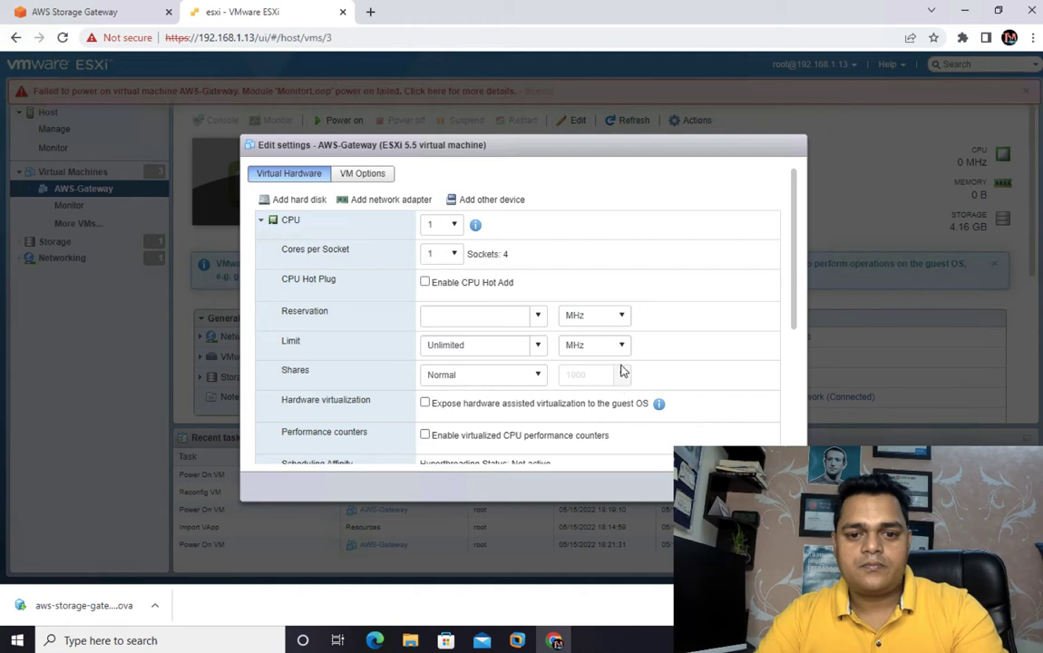
# - Enable virtualized CPU performance counters for AWS-Gateway, save the settings and try to power on the virtual machine again
pyautogui.scroll(-2, 619, 368)
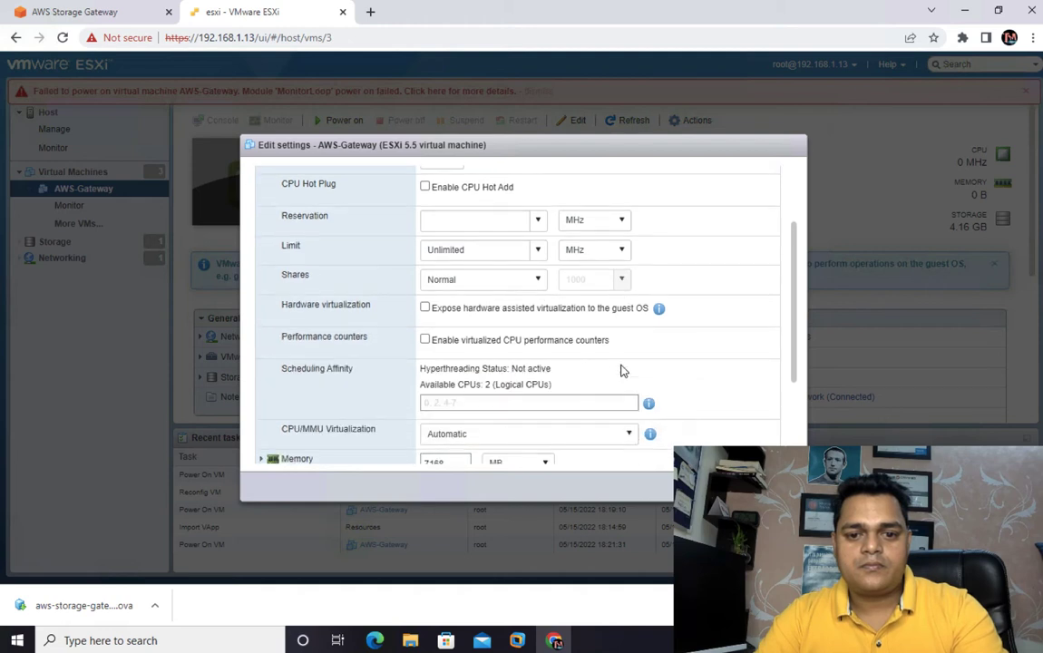
pyautogui.click(426, 339)
pyautogui.scroll(-2, 641, 429)
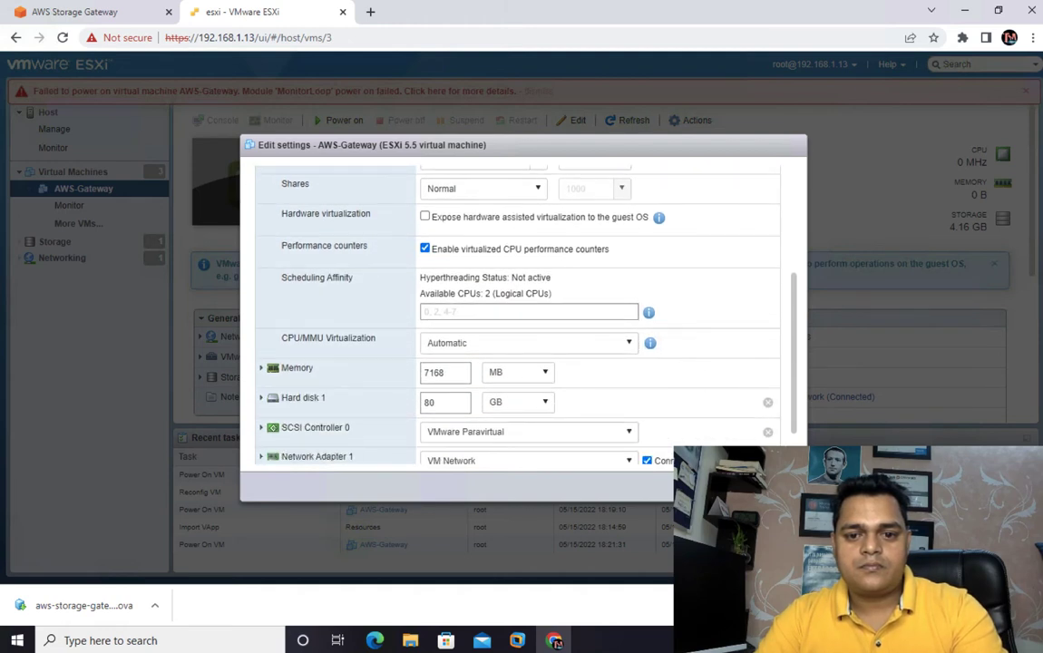
pyautogui.click(726, 486)
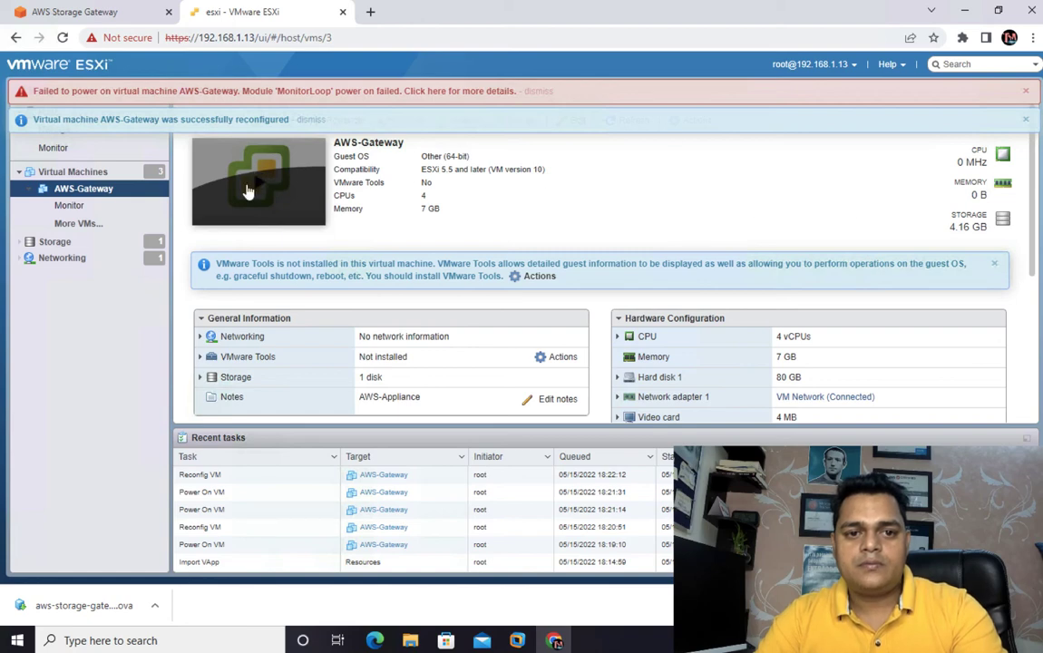
pyautogui.click(243, 190)
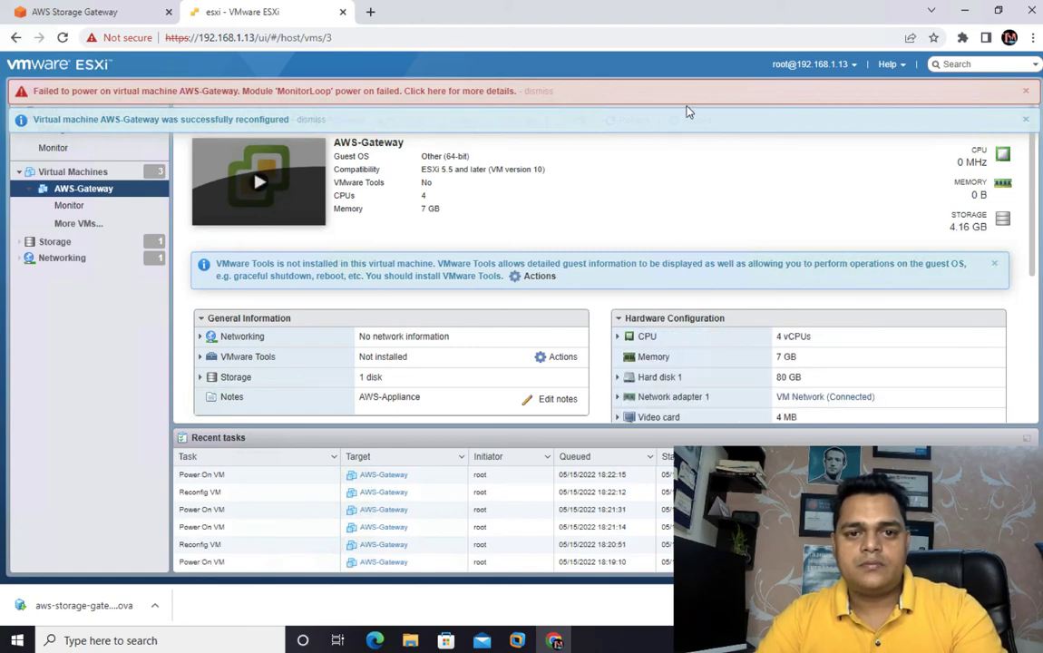
pyautogui.hotkey('ctrl', 'Left')
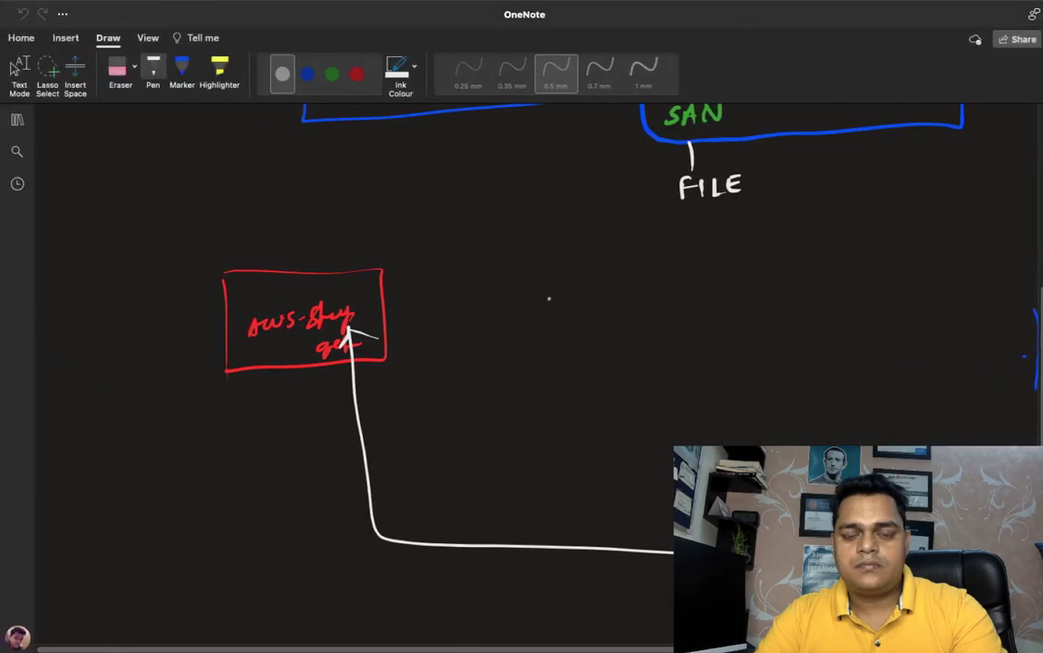
pyautogui.hotkey('ctrl', 'Left')
pyautogui.rightClick(963, 629)
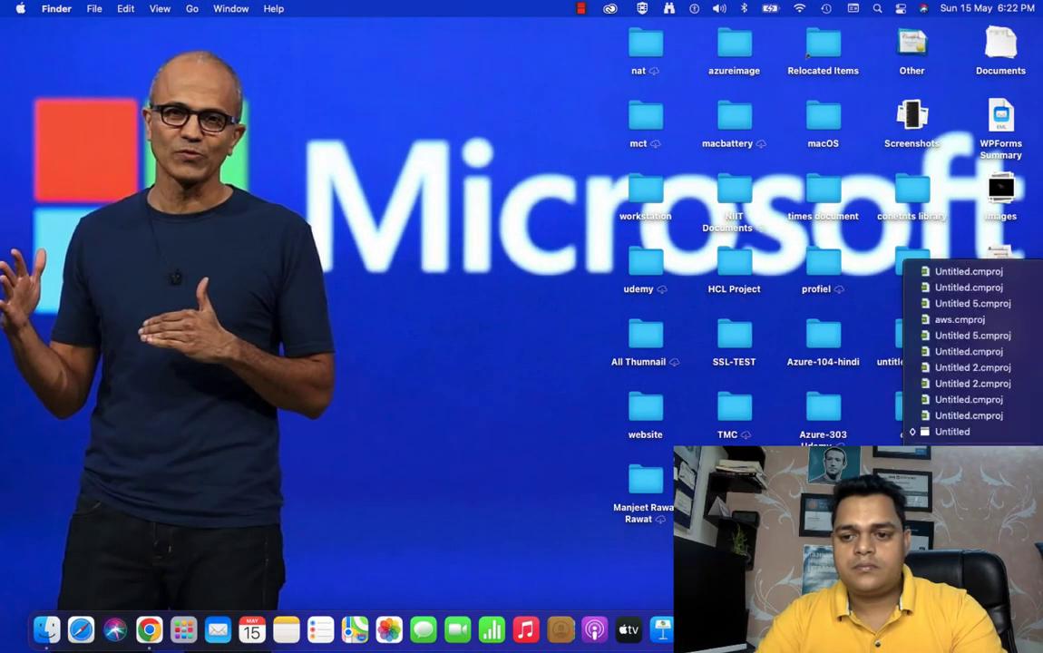
pyautogui.hotkey('ctrl', 'Right')
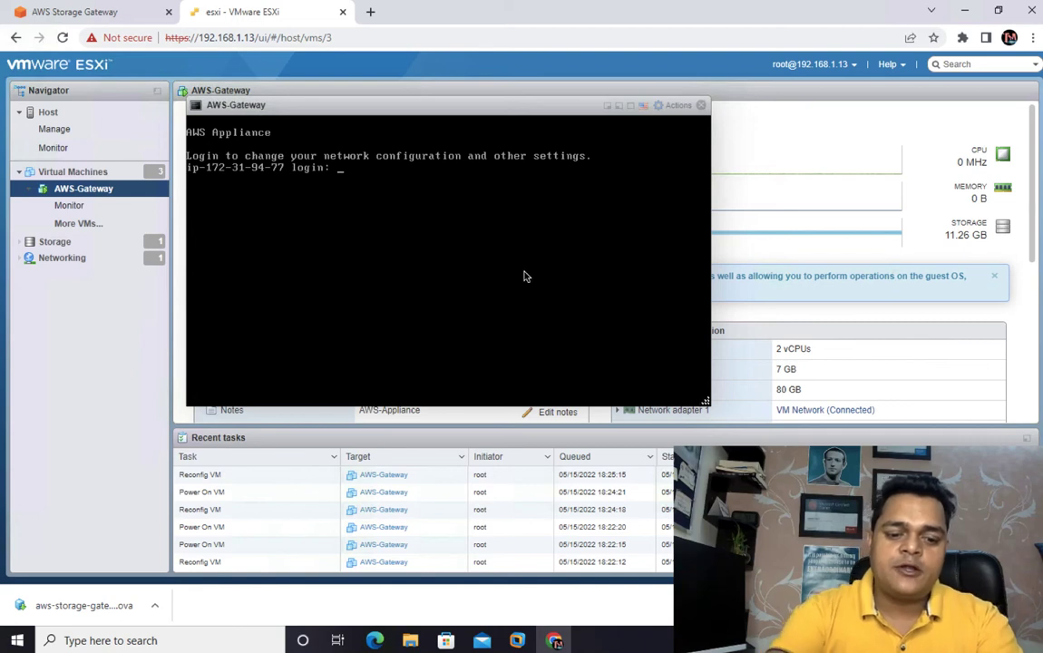
# - Log in to the AWS-Gateway appliance console as admin with the account password
pyautogui.write('Ad')
pyautogui.press('BackSpace')
pyautogui.write('ad')
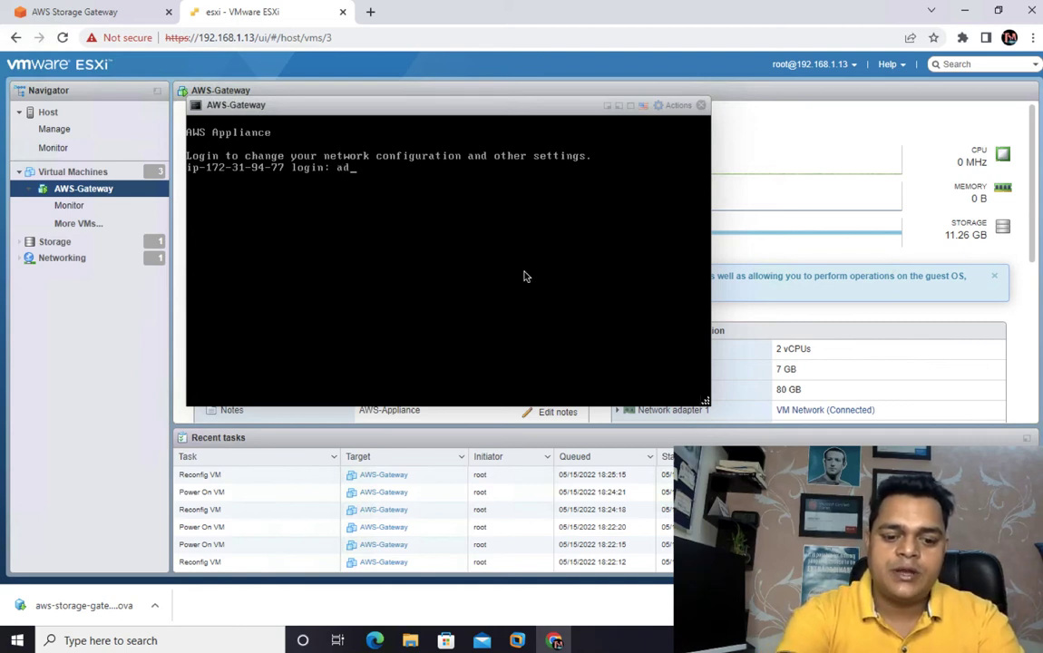
pyautogui.write('min')
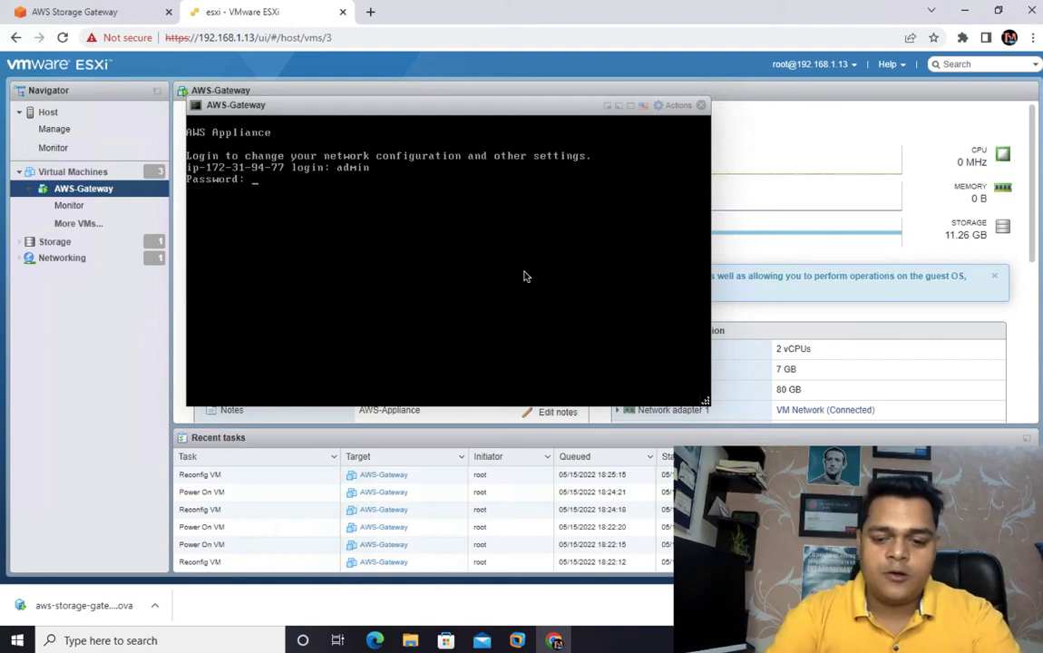
pyautogui.press('Return')
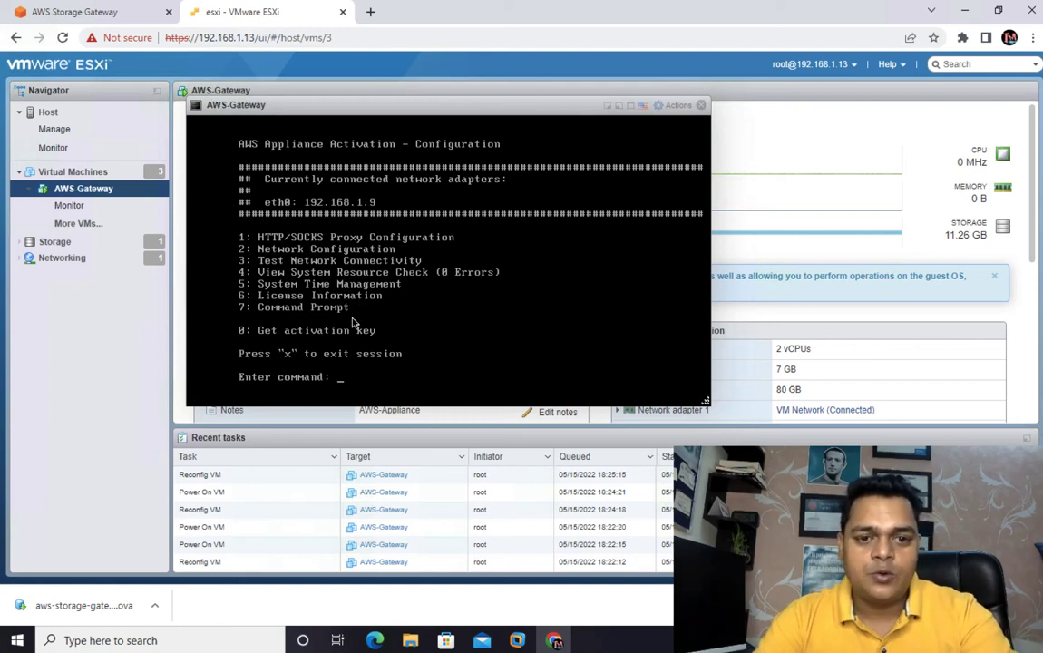
# - Open the appliance's Network Configuration options and examine the static IP setup, leaving it without specifying a network adapter
pyautogui.write('2')
pyautogui.press('Return')
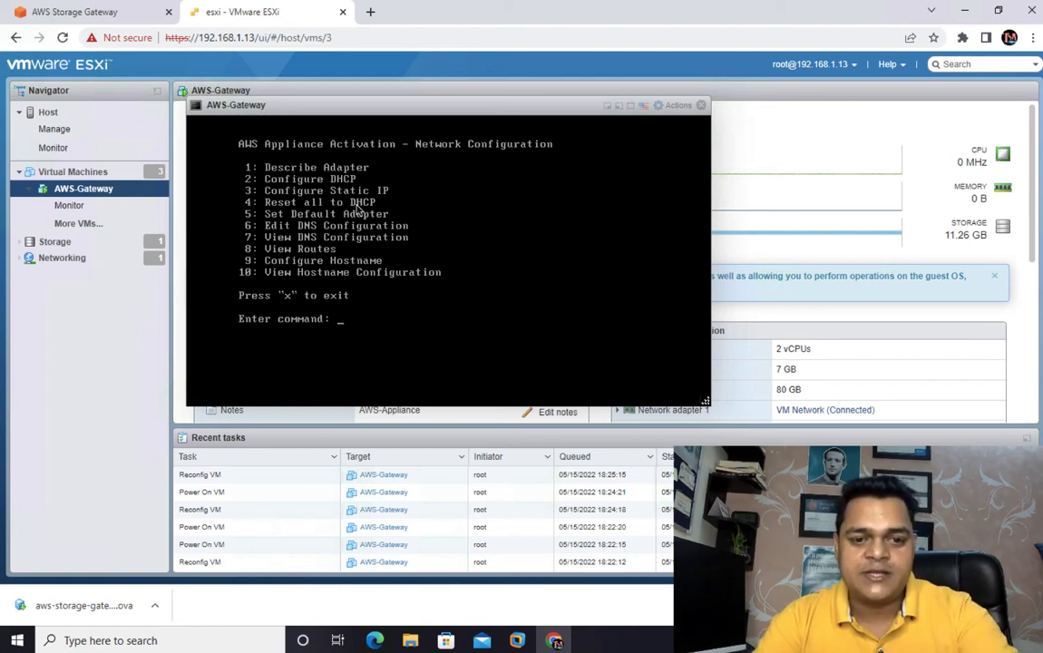
pyautogui.write('3')
pyautogui.press('Return')
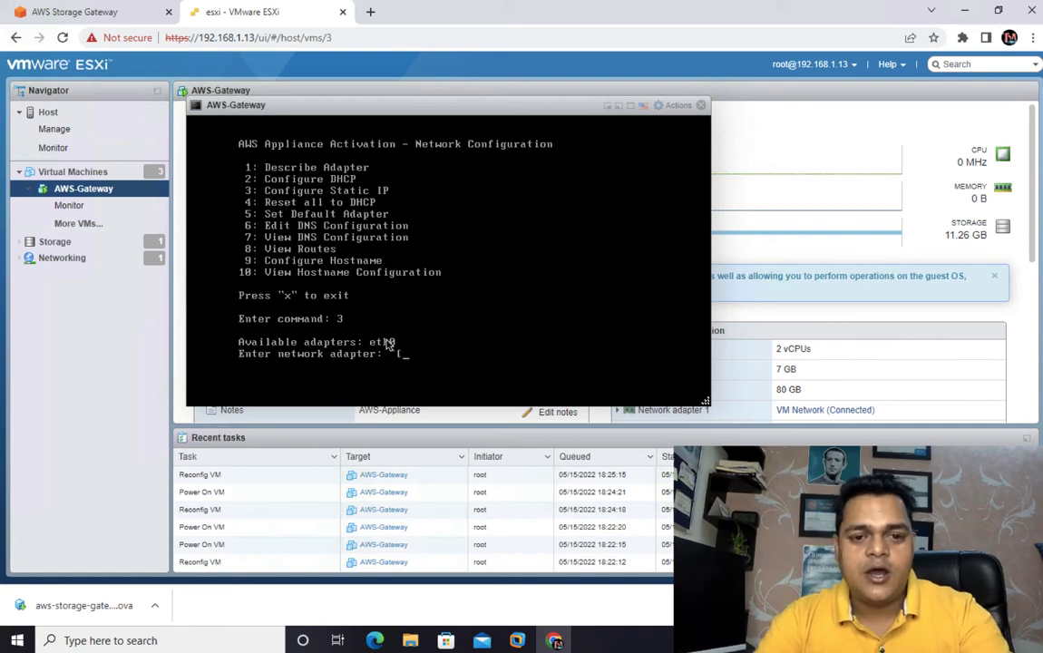
pyautogui.press('BackSpace')
pyautogui.press('Return')
pyautogui.press('Return')
pyautogui.press('Return')
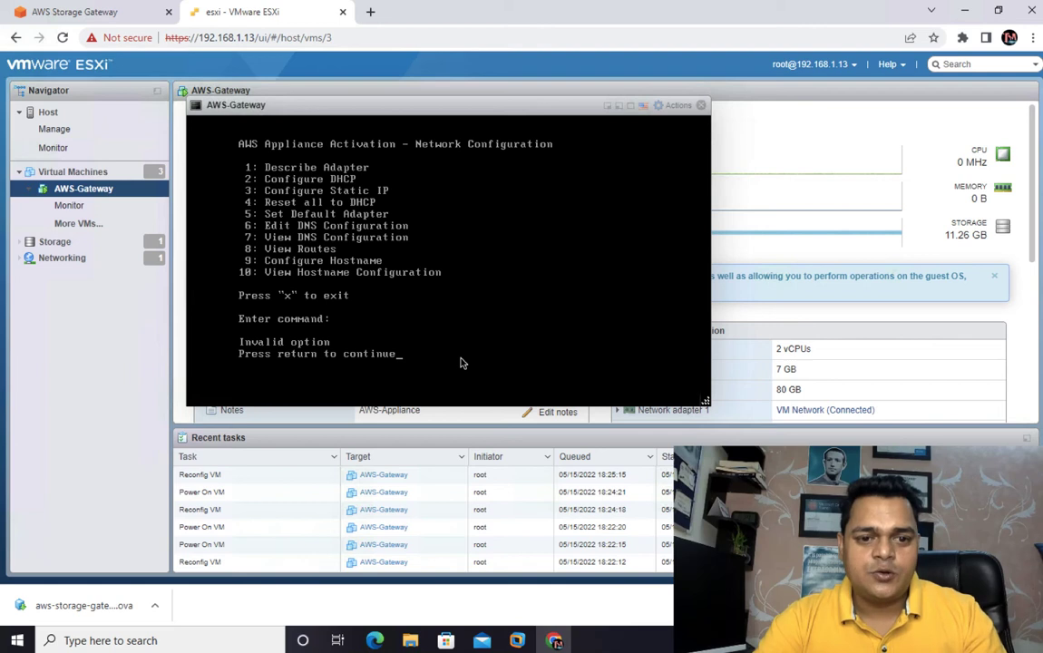
pyautogui.press('Return')
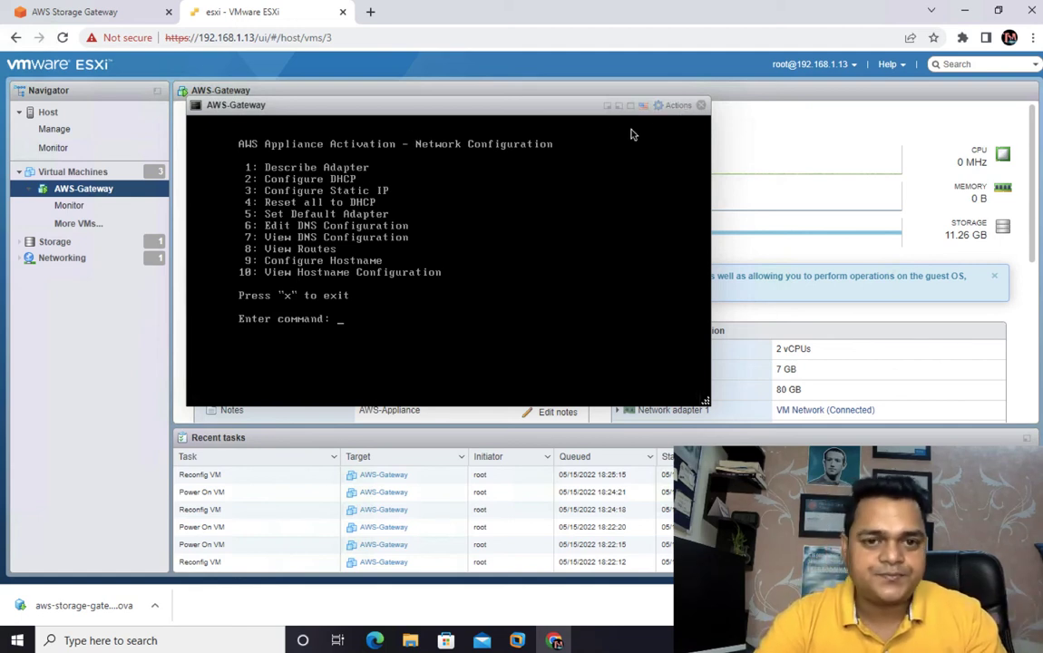
# - Try to add a new 250 GB thin-provisioned hard disk to the AWS-Gateway virtual machine
pyautogui.moveTo(497, 104); pyautogui.dragTo(753, 407)
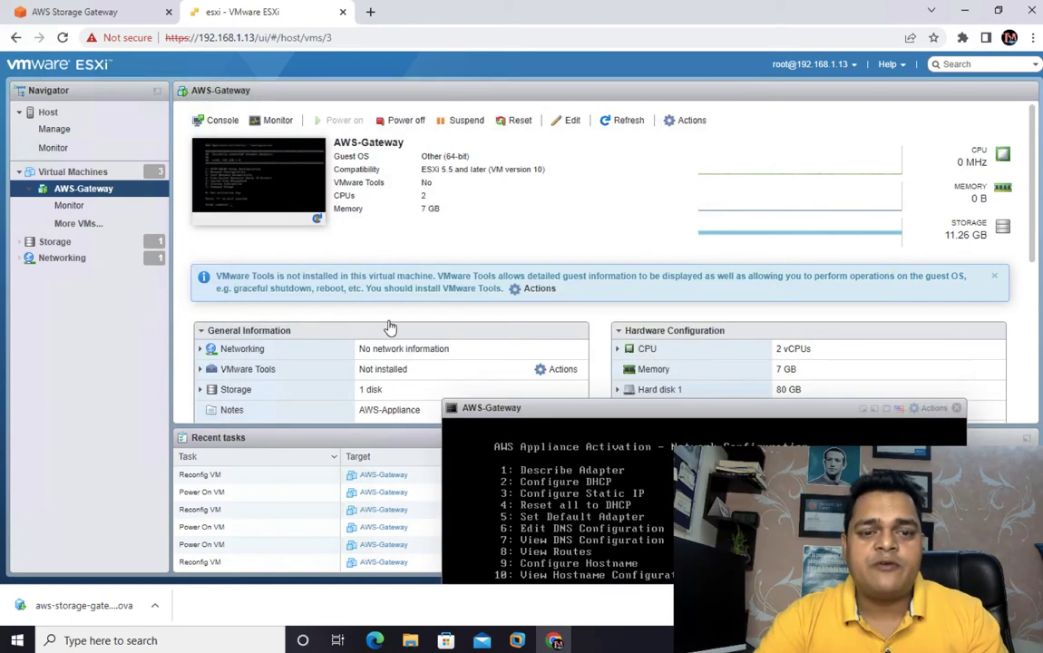
pyautogui.rightClick(82, 188)
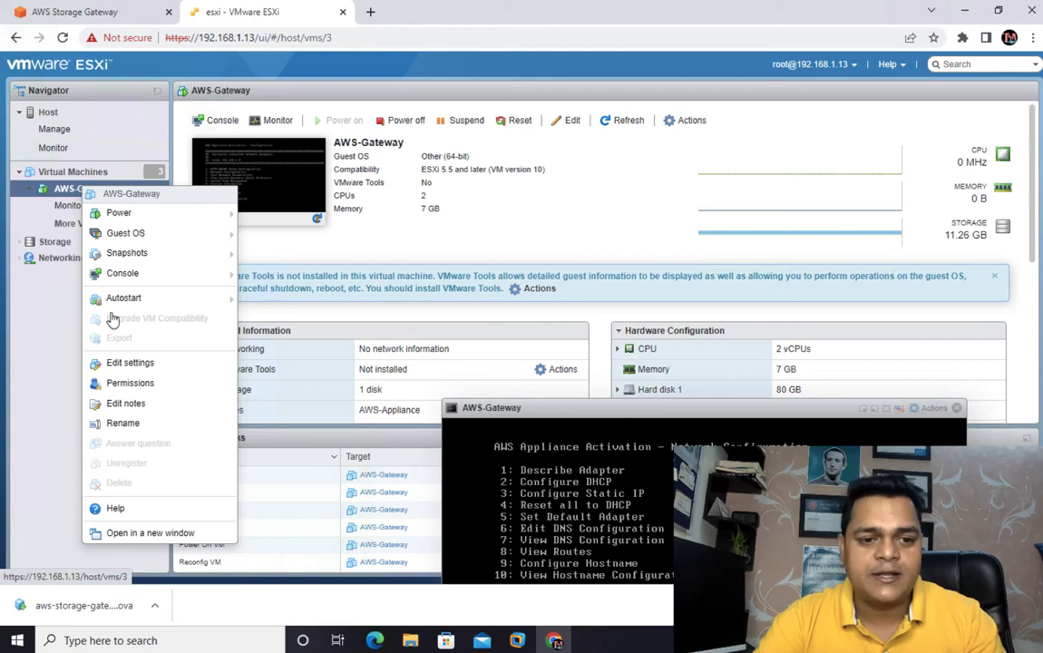
pyautogui.click(128, 363)
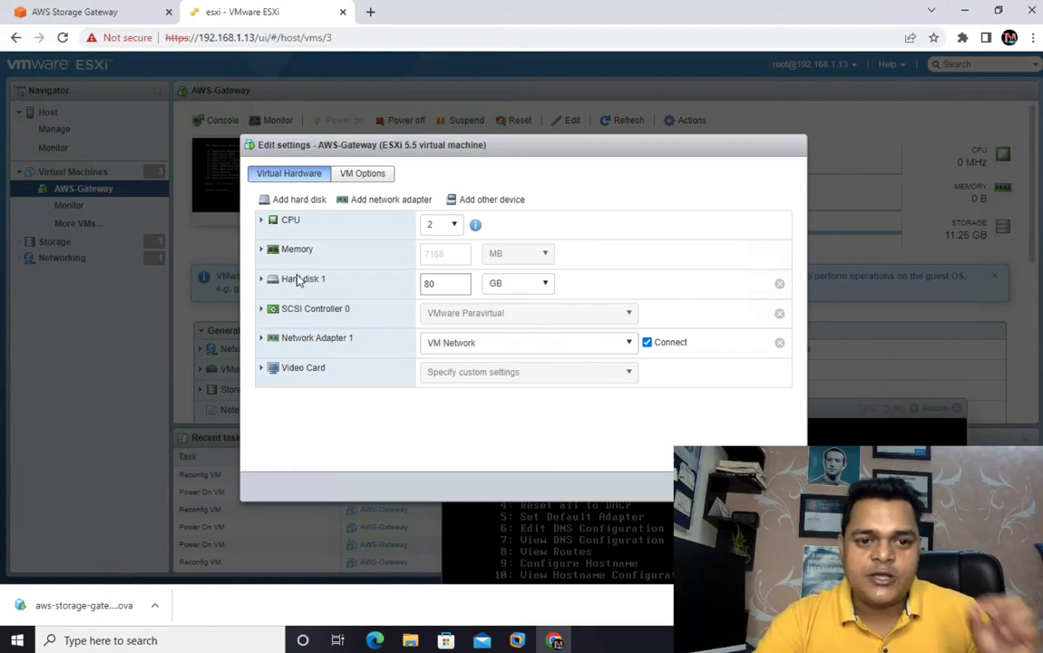
pyautogui.click(297, 200)
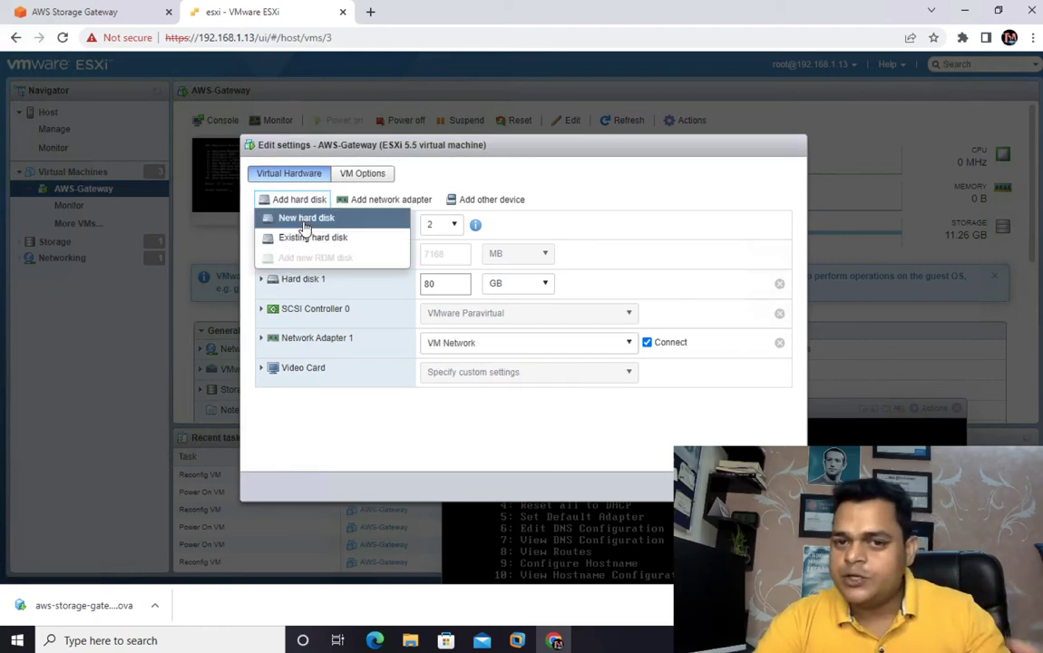
pyautogui.click(304, 217)
pyautogui.moveTo(435, 311); pyautogui.dragTo(400, 312)
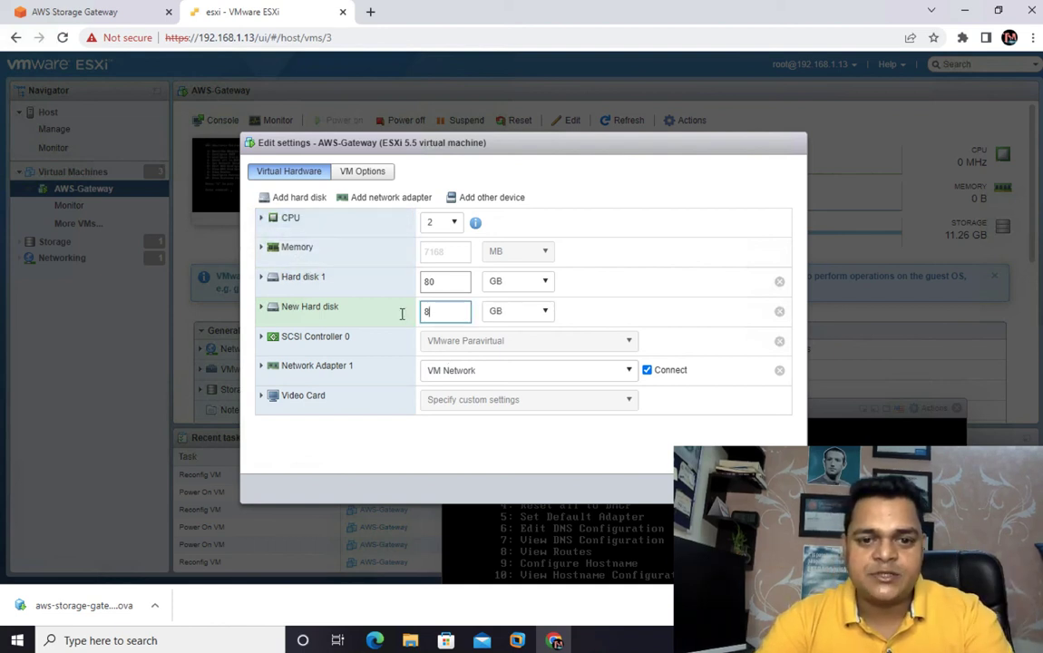
pyautogui.write('250')
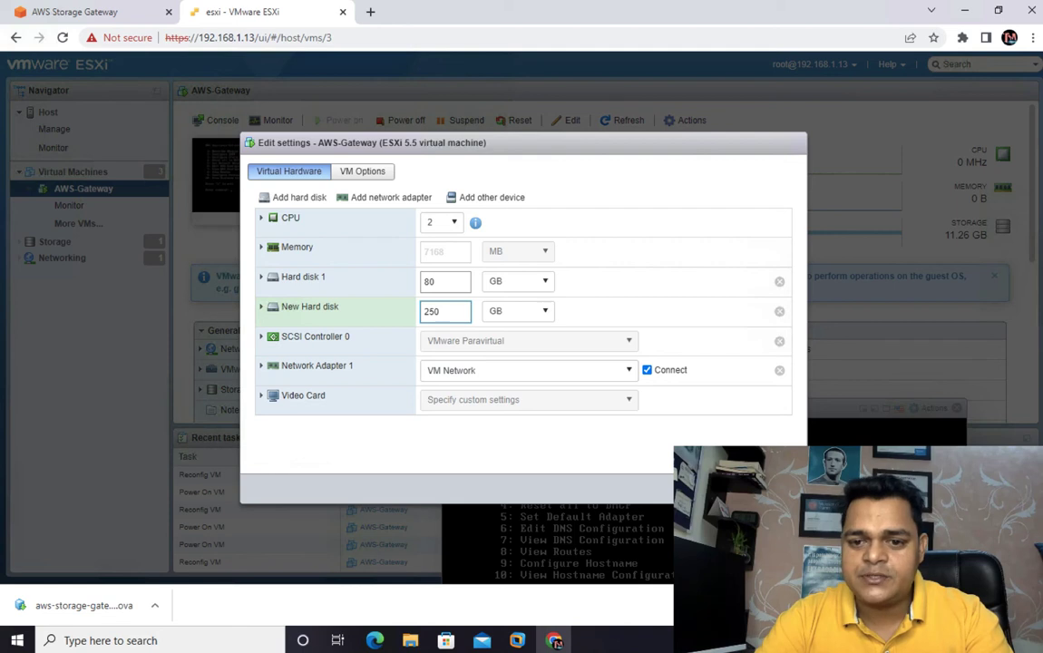
pyautogui.click(719, 489)
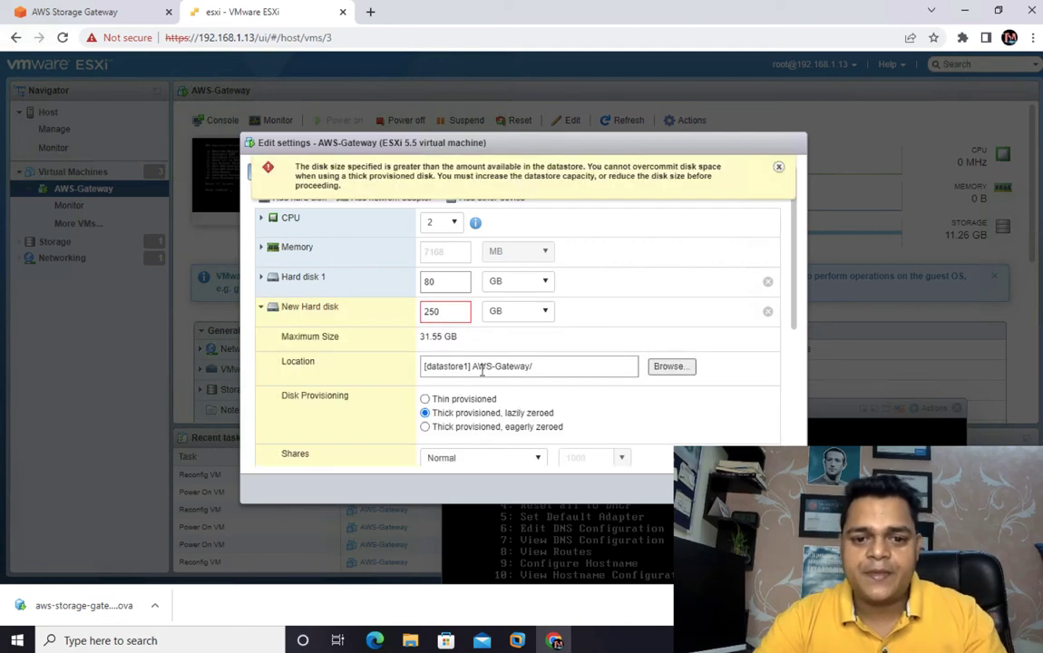
pyautogui.click(427, 399)
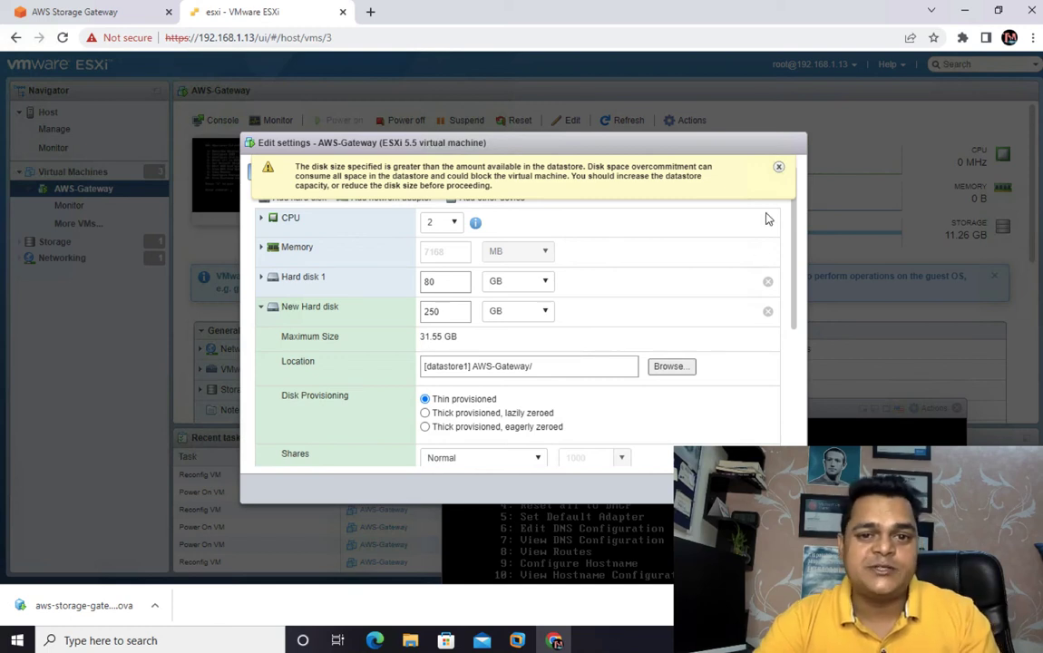
pyautogui.click(780, 169)
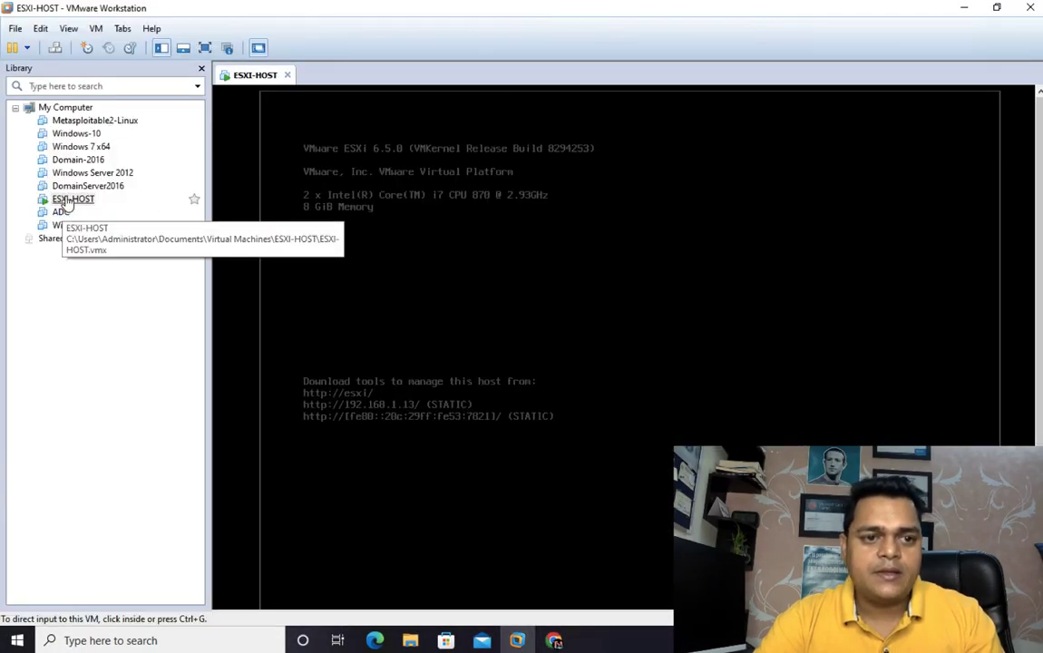
# - In VMware Workstation, add a new 250 GB virtual disk stored as a single file to the ESXI-HOST virtual machine
pyautogui.rightClick(66, 199)
pyautogui.click(109, 445)
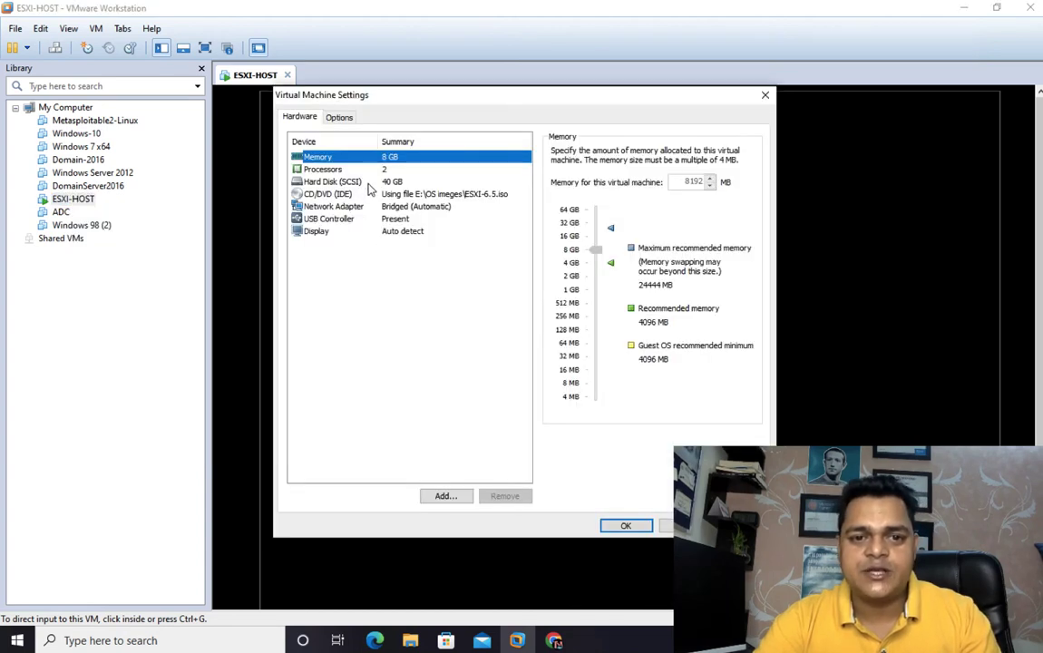
pyautogui.click(443, 496)
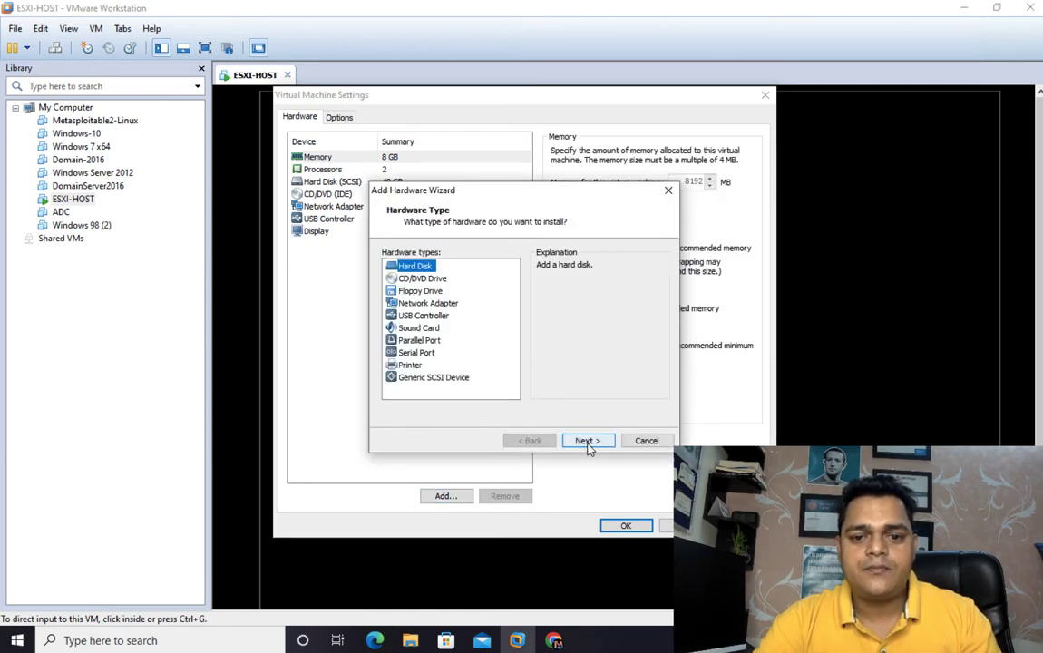
pyautogui.click(586, 442)
pyautogui.click(587, 441)
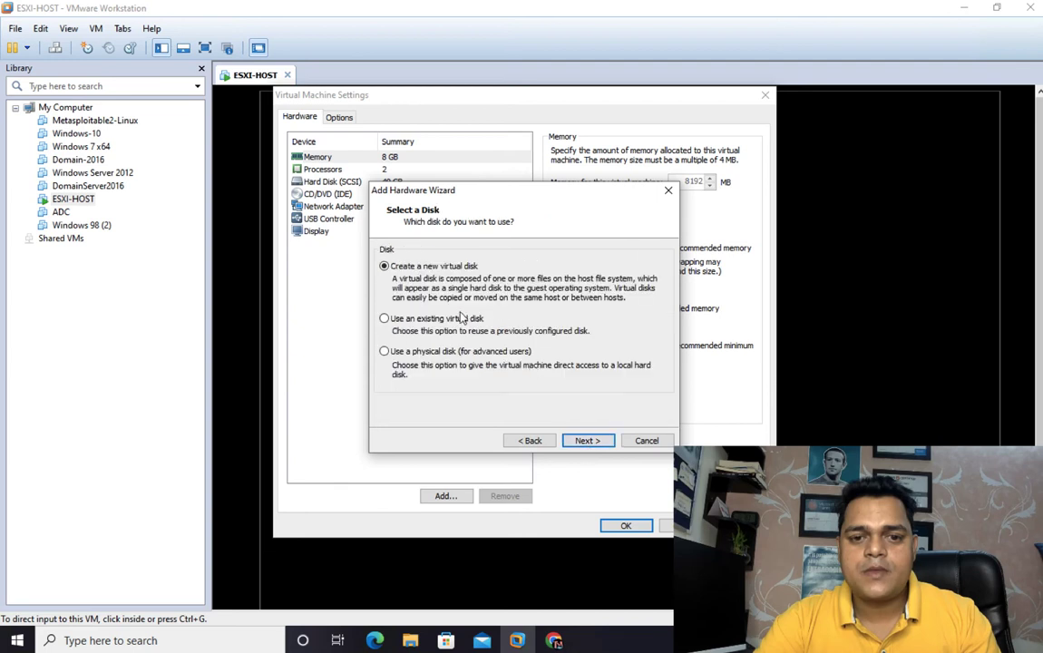
pyautogui.click(587, 441)
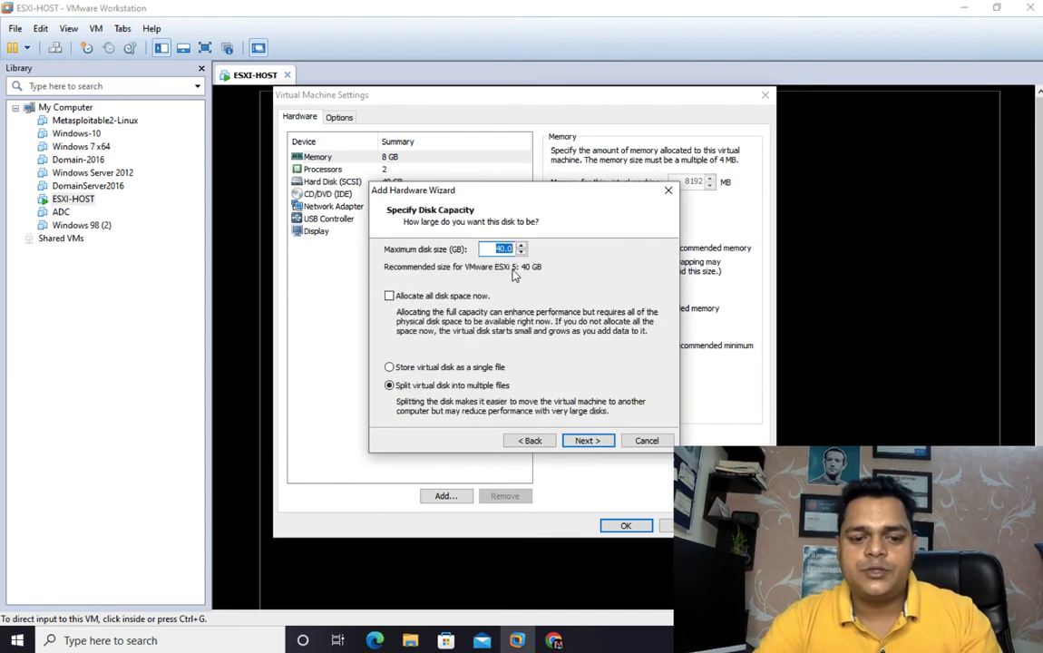
pyautogui.write('250')
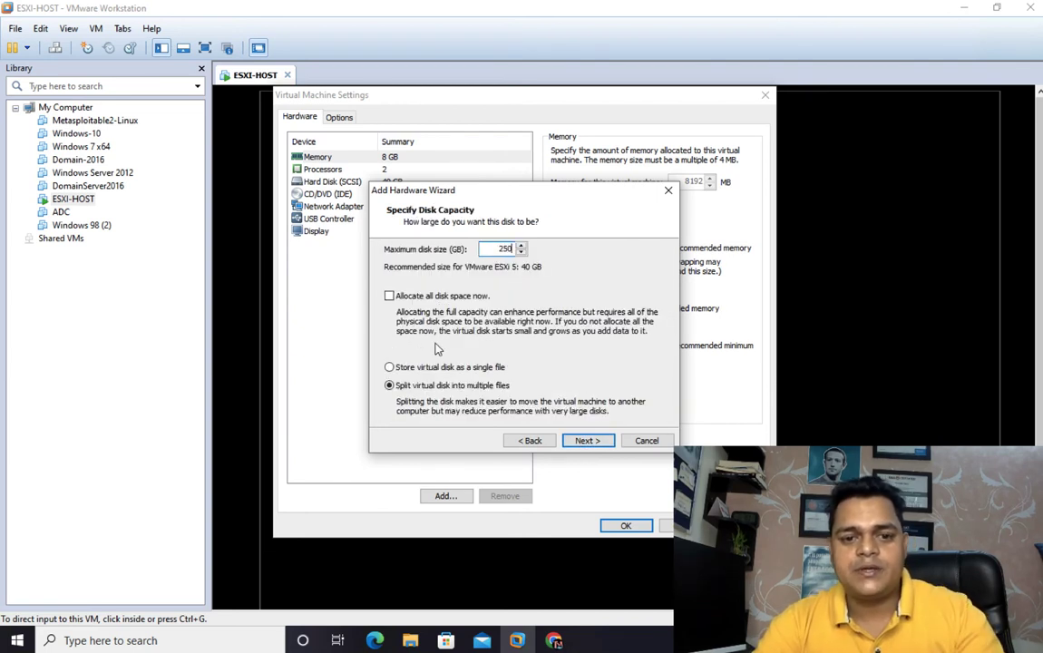
pyautogui.click(429, 367)
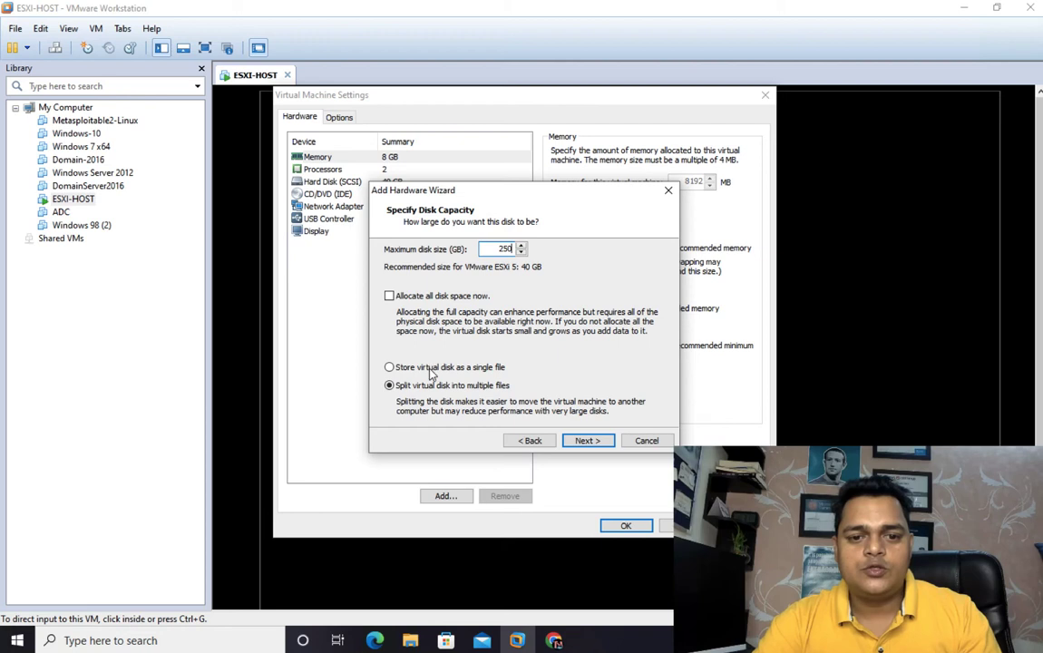
pyautogui.click(590, 441)
pyautogui.click(594, 440)
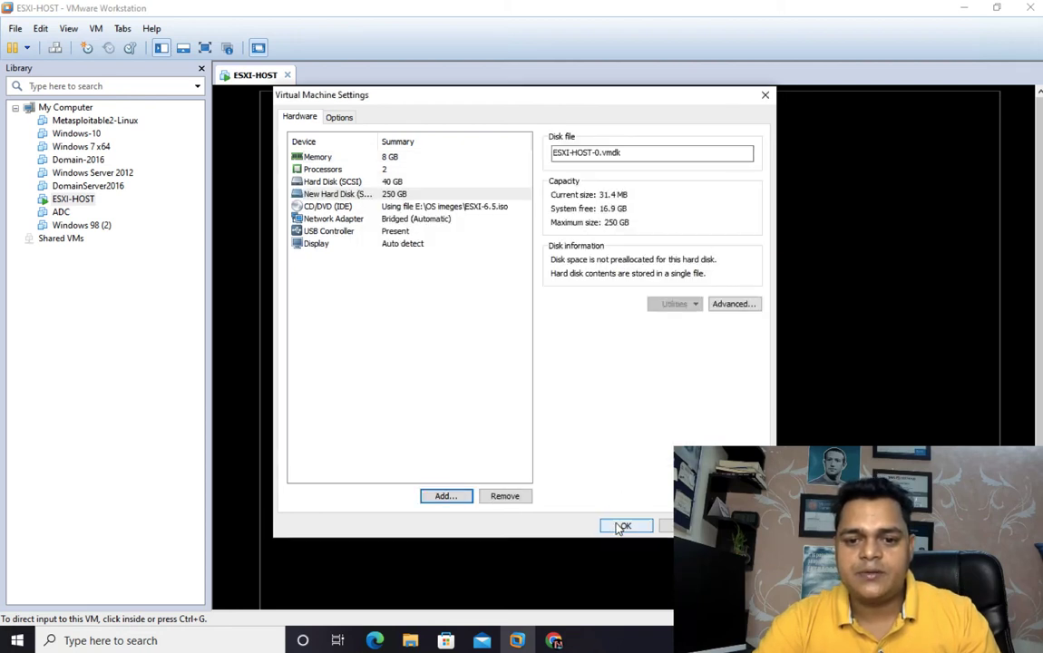
pyautogui.click(621, 526)
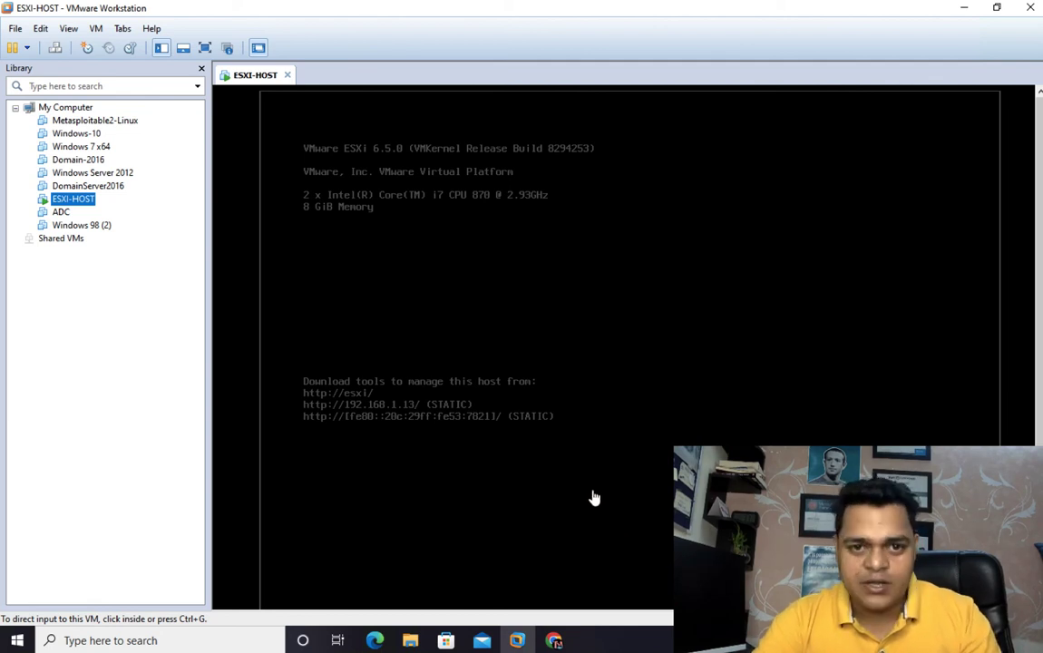
pyautogui.click(551, 423)
pyautogui.press('F2')
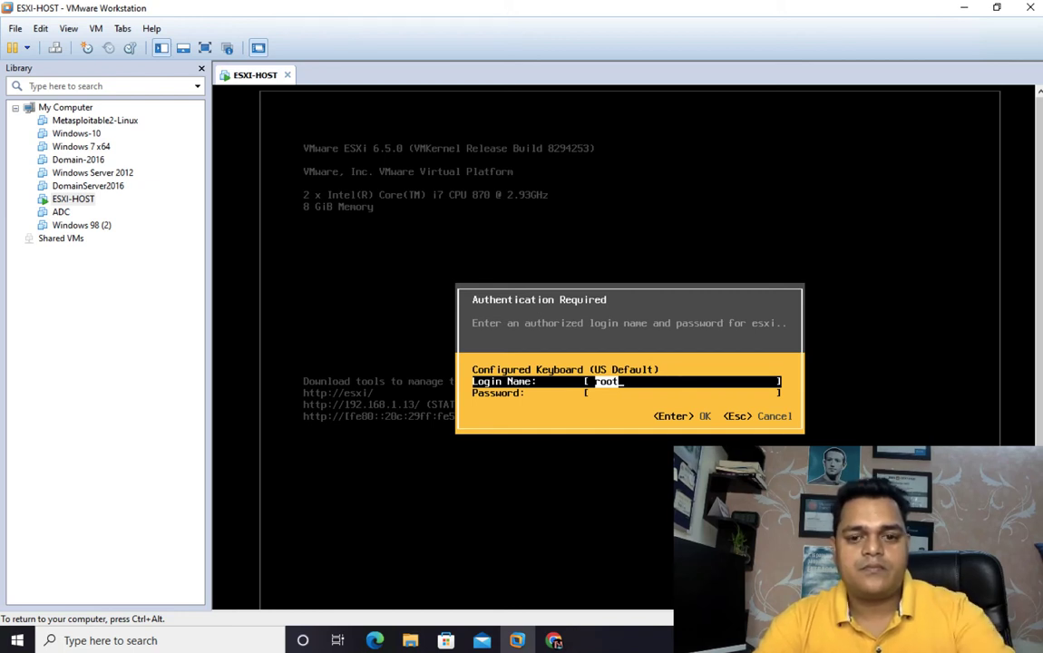
pyautogui.press('Escape')
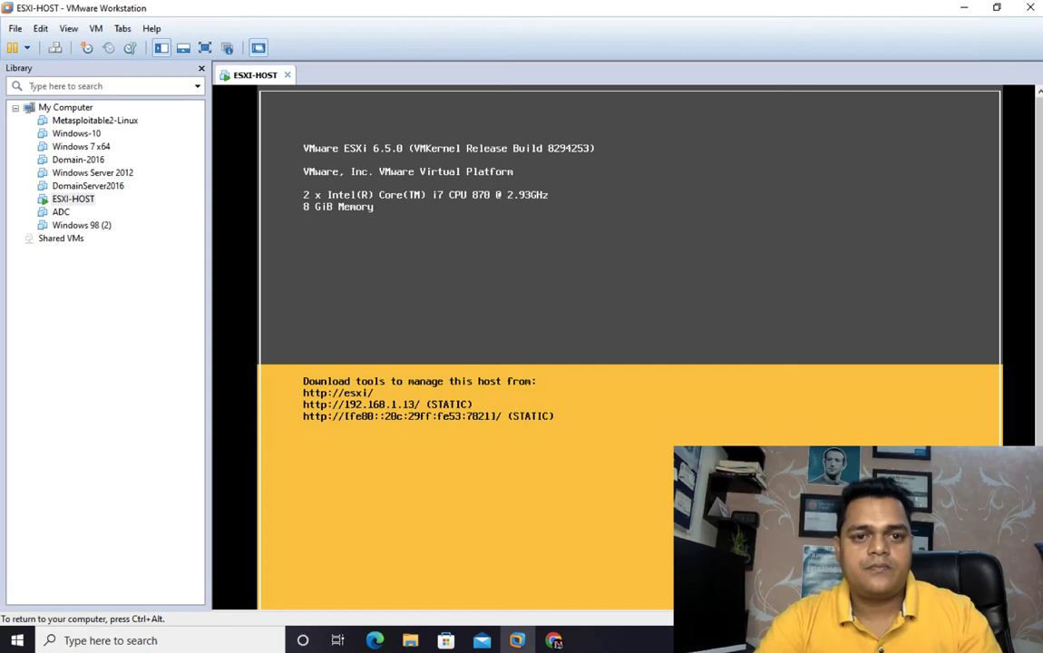
pyautogui.hotkey('ctrl', 'alt')
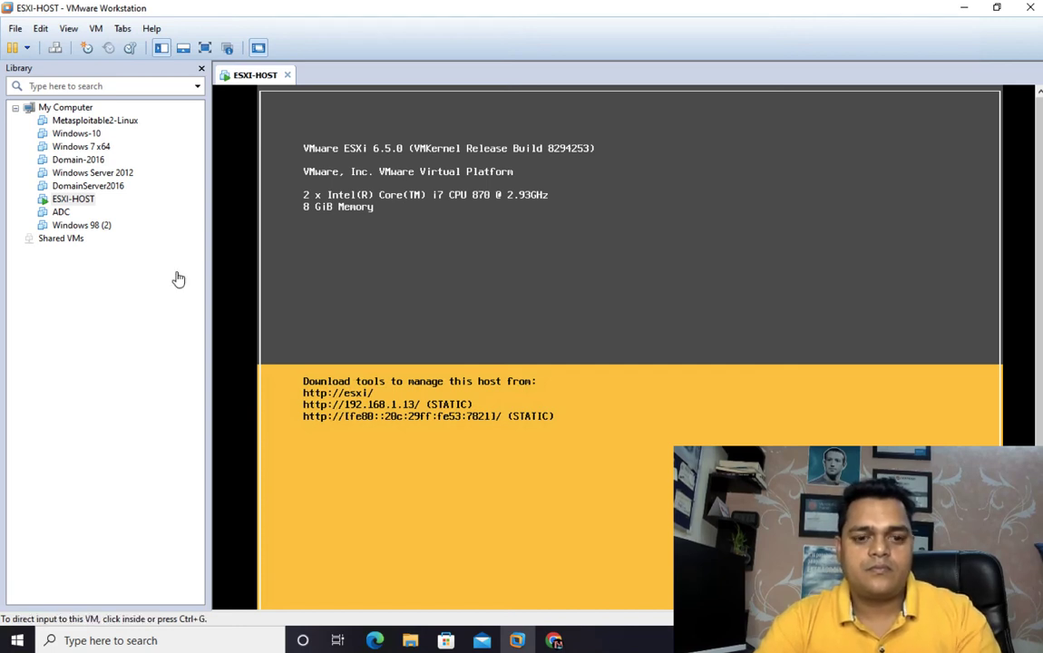
# - Restart the ESXI-HOST virtual machine
pyautogui.rightClick(254, 79)
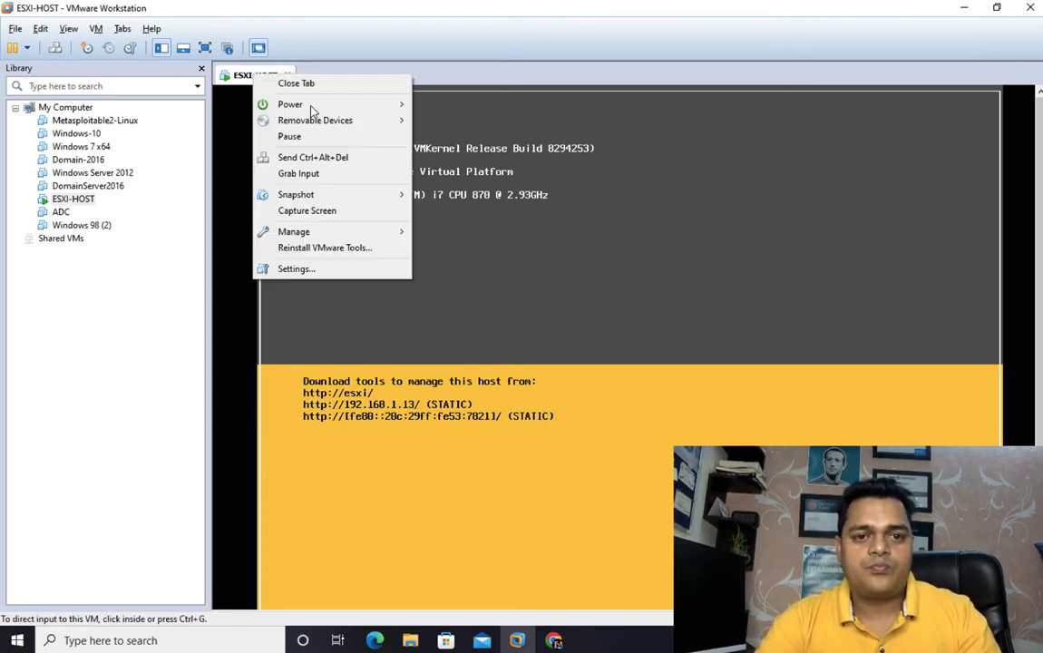
pyautogui.moveTo(367, 103)
pyautogui.click(444, 222)
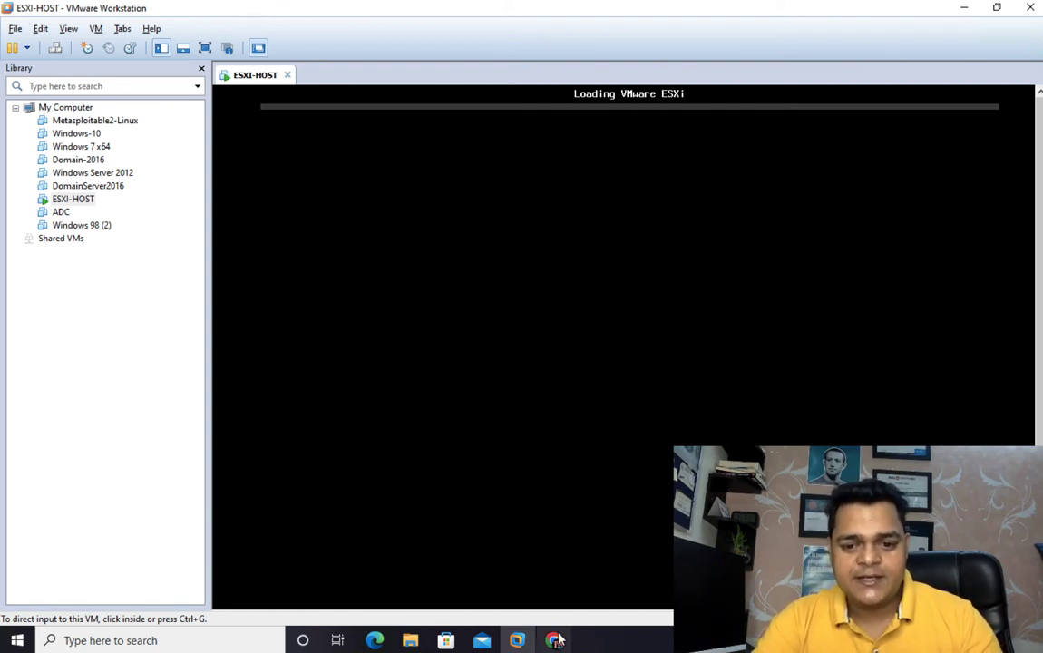
# - Switch to Chrome and view the VMware ESXi gateway setup instructions on the AWS Storage Gateway page
pyautogui.moveTo(557, 640)
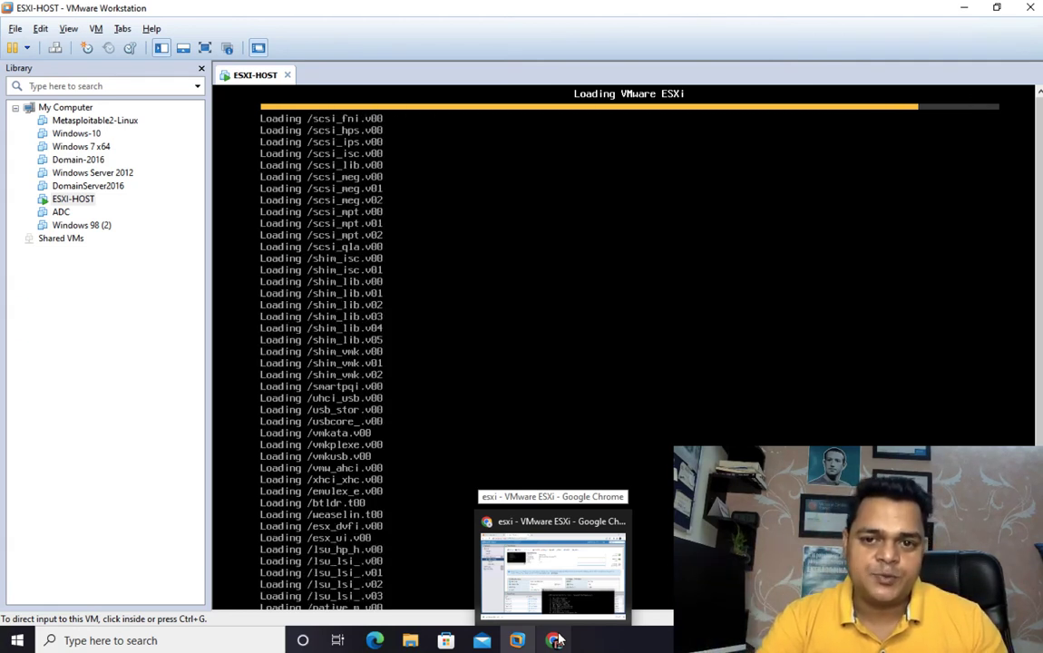
pyautogui.click(554, 640)
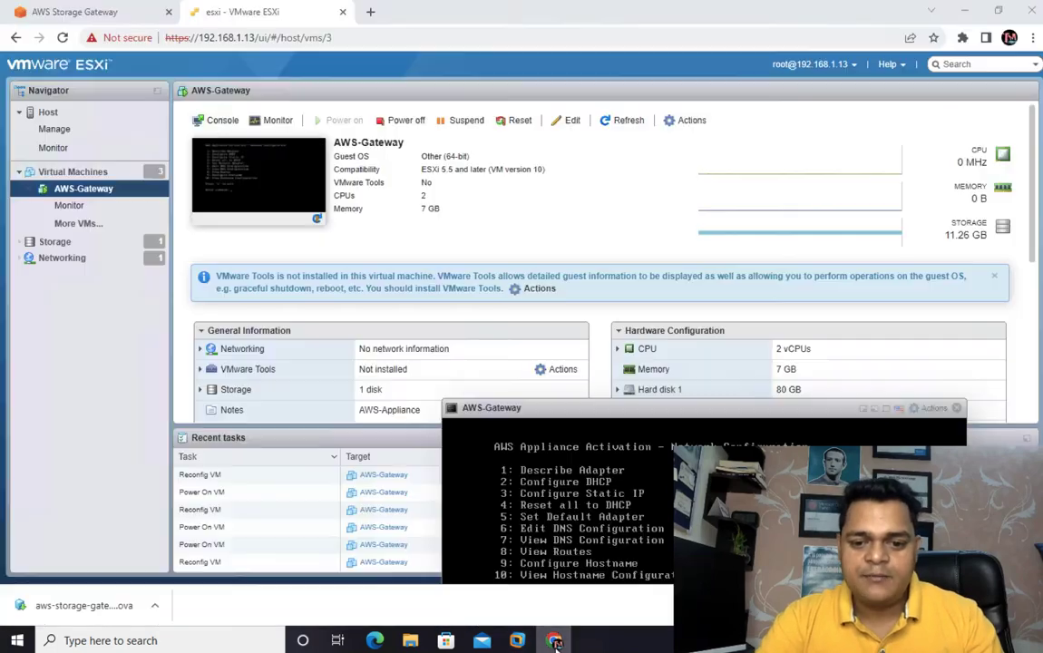
pyautogui.click(103, 21)
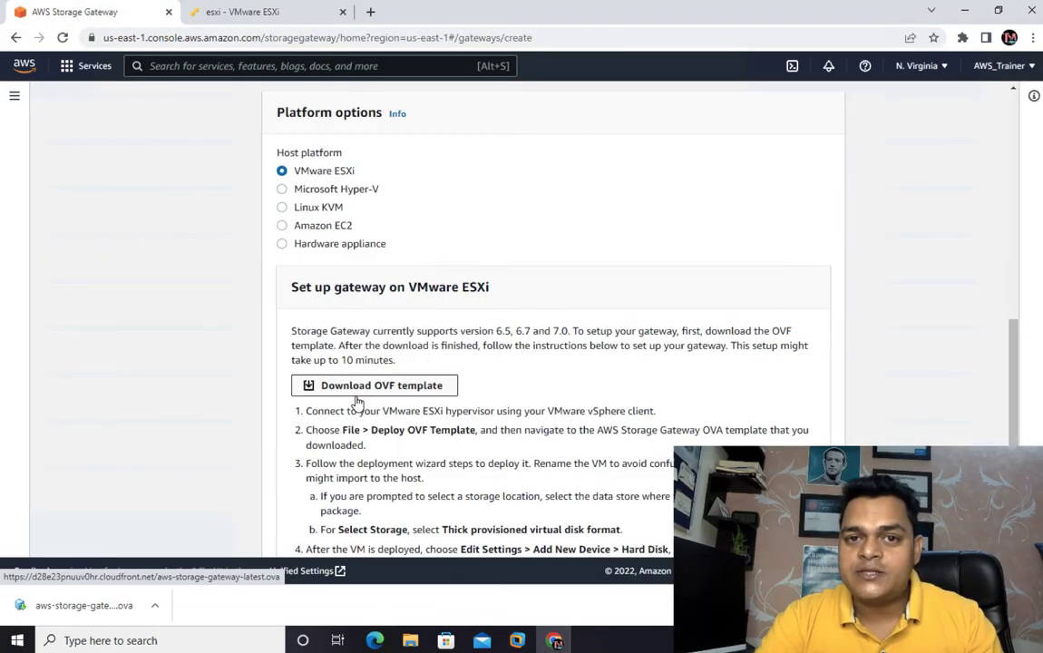
# - Confirm that the OVF template is downloaded and deployed, and continue to the gateway connection options
pyautogui.scroll(-3, 357, 417)
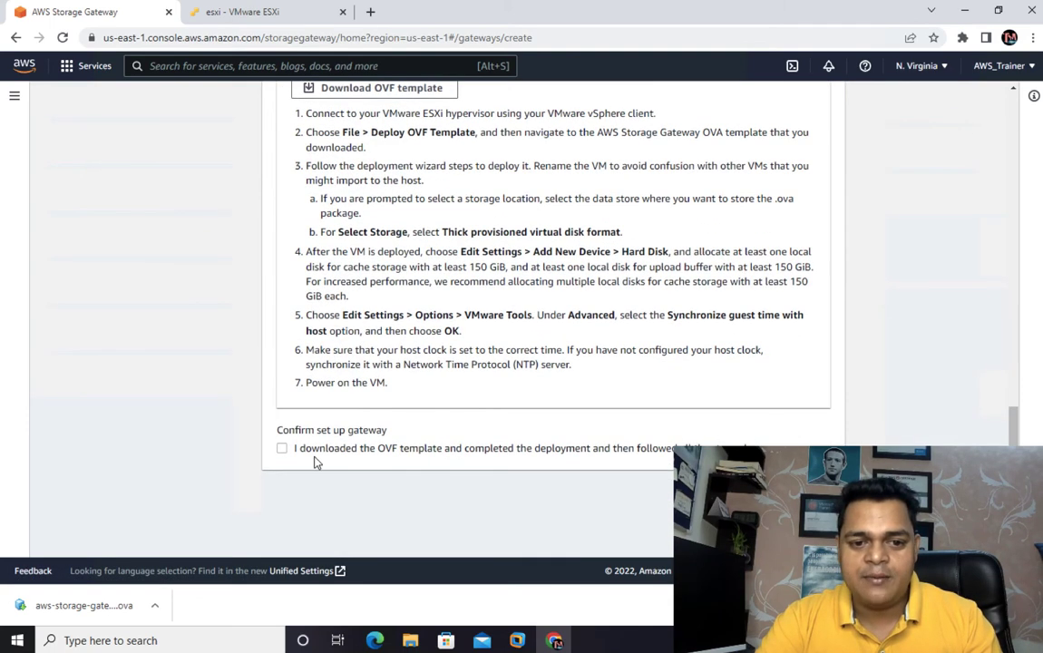
pyautogui.click(282, 449)
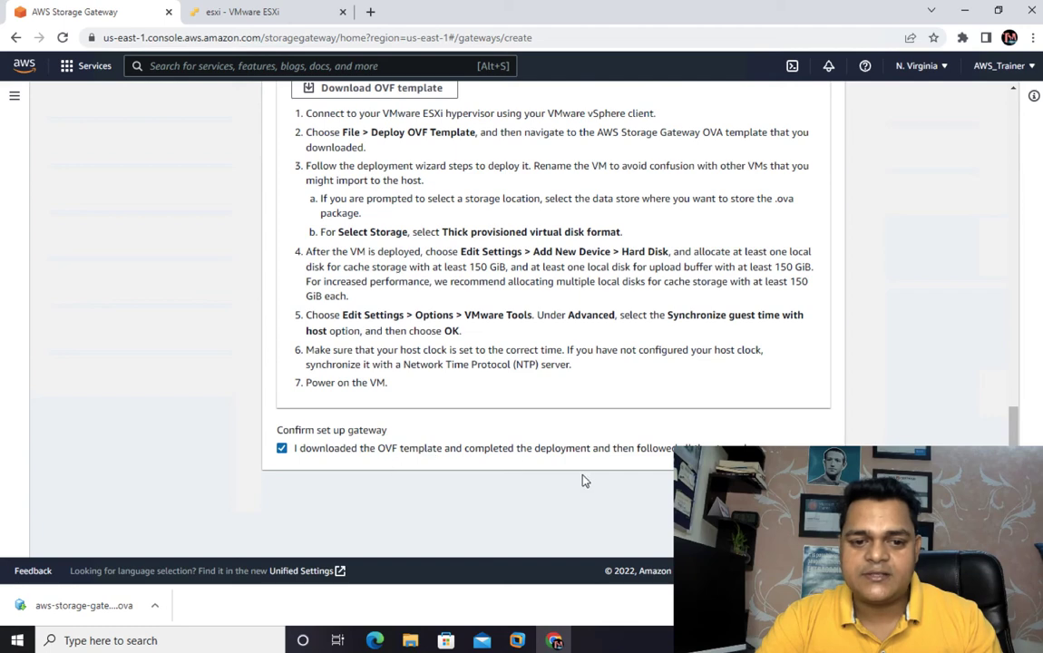
pyautogui.click(819, 496)
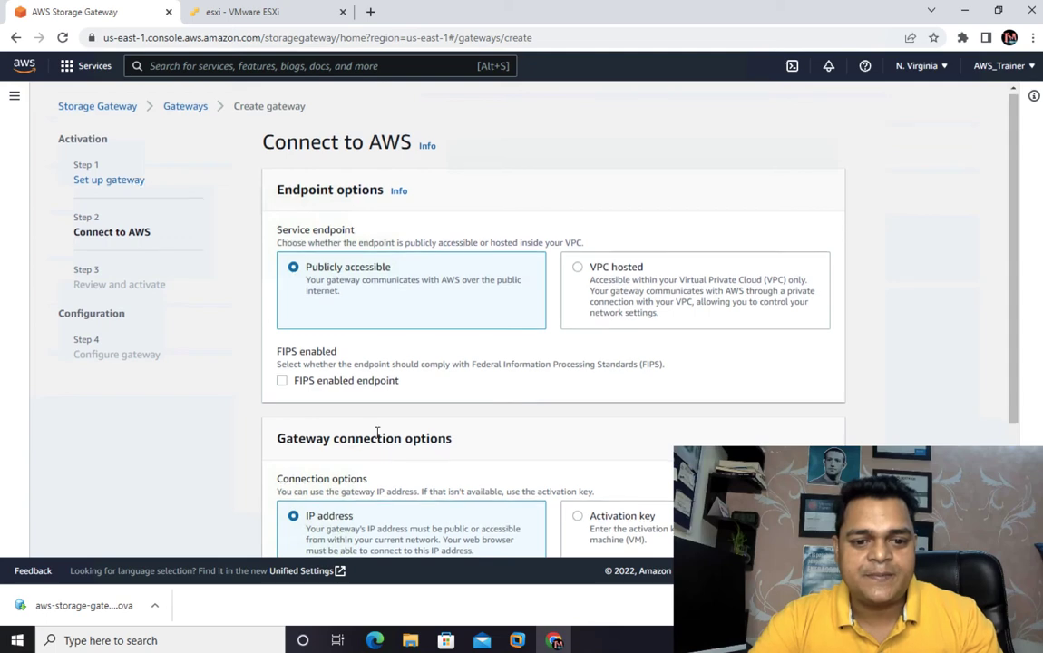
pyautogui.scroll(-3, 376, 432)
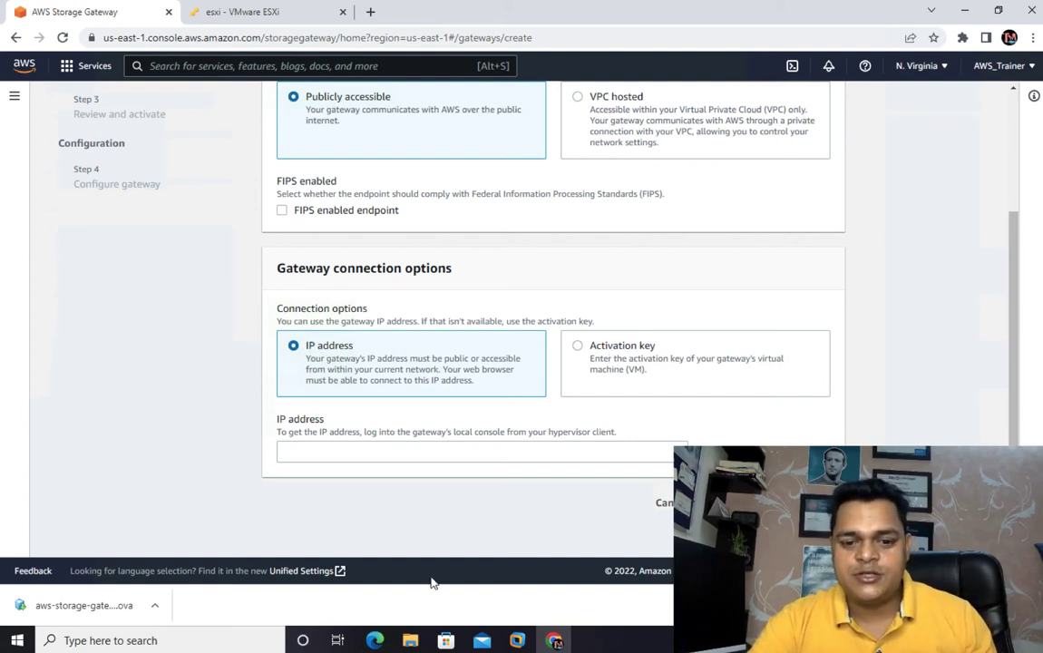
# - Switch to VMware Workstation and check whether the ESXI-HOST virtual machine has finished booting
pyautogui.moveTo(517, 640)
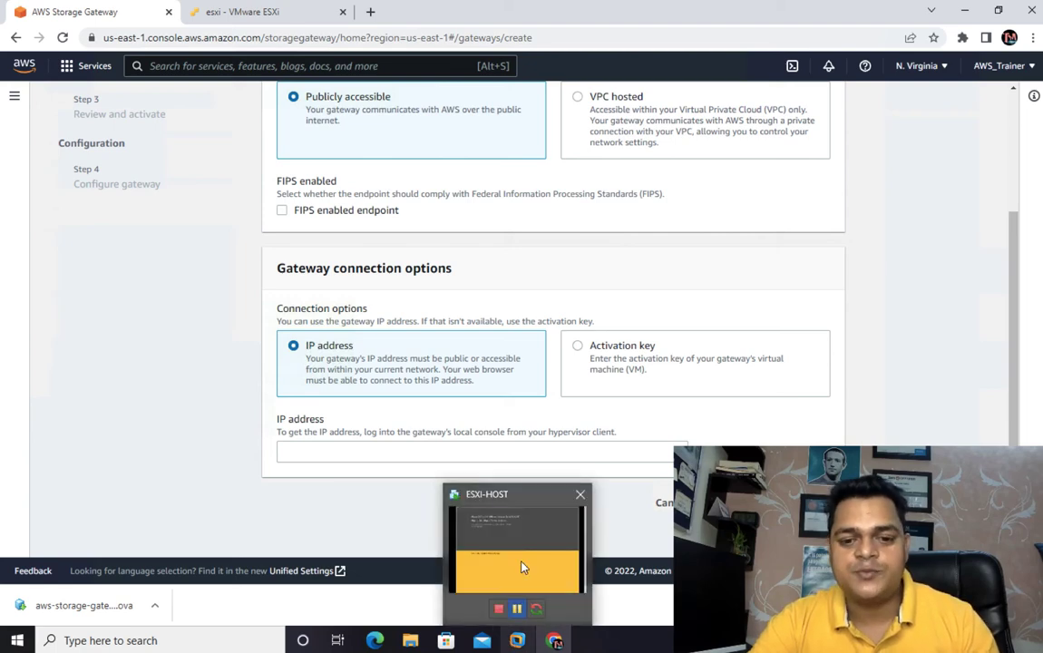
pyautogui.moveTo(521, 567)
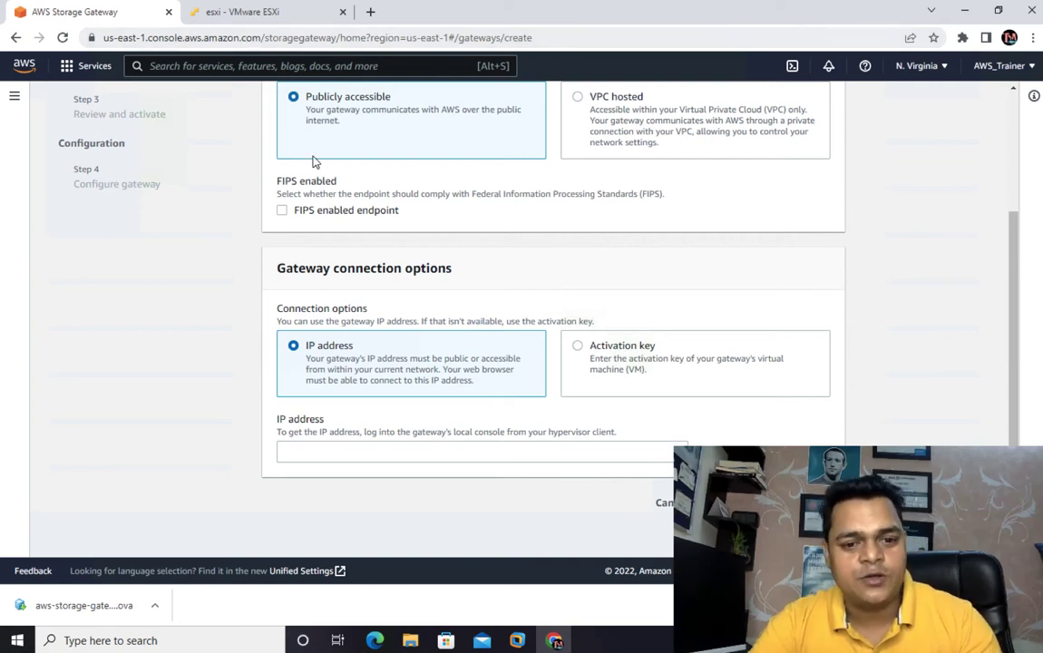
pyautogui.click(517, 641)
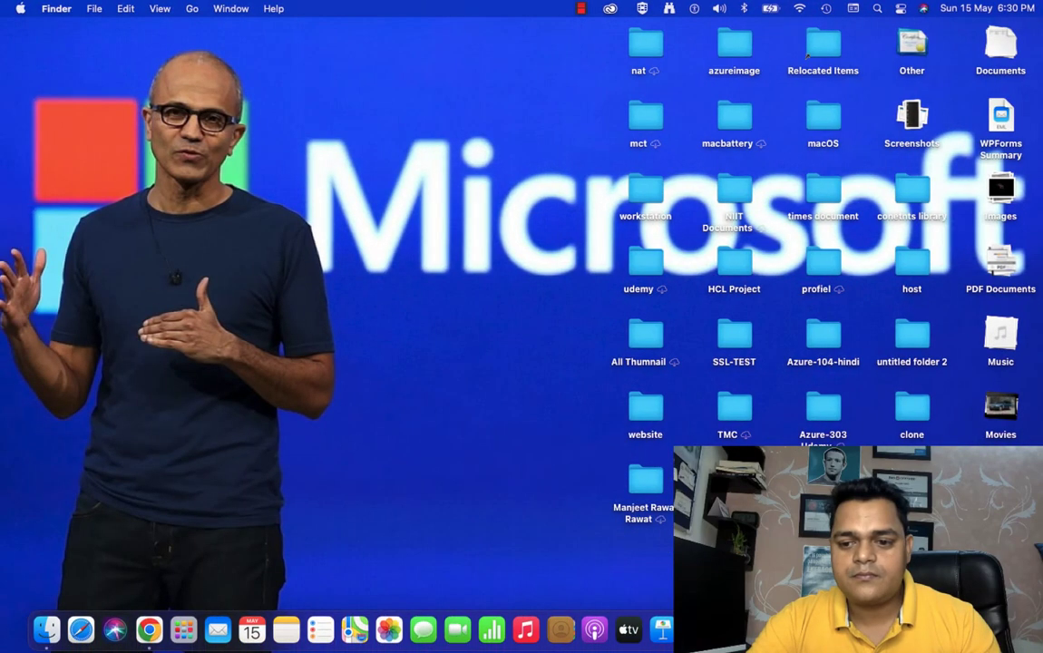
pyautogui.rightClick(963, 629)
pyautogui.click(566, 279)
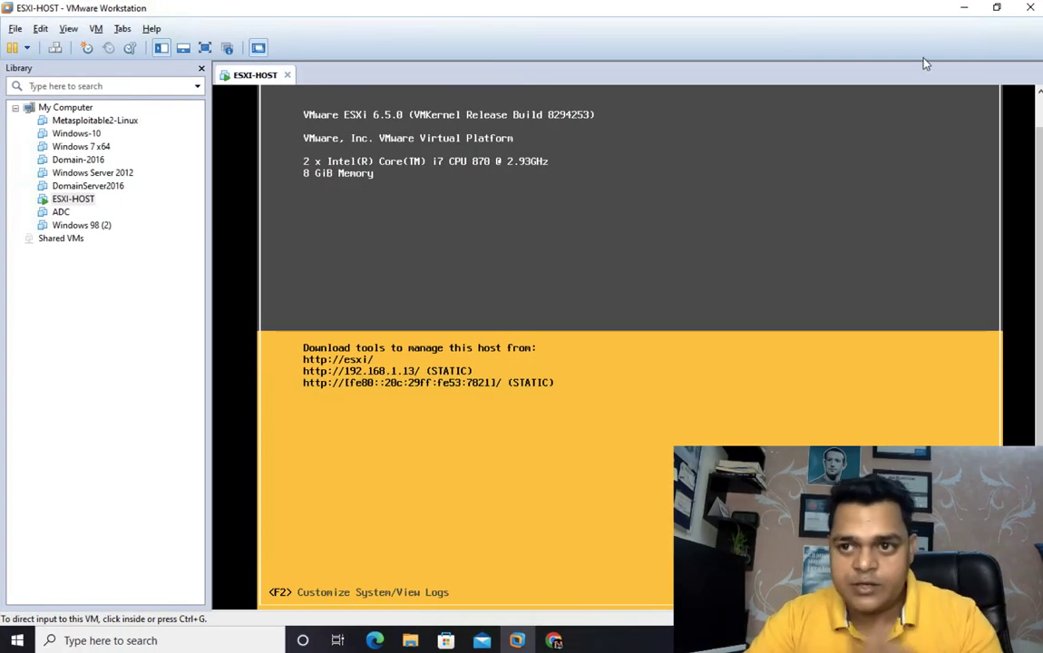
# - Return to Chrome, replace the stale ESXi session with a fresh tab, and load the host client at 192.168.1.13
pyautogui.click(553, 640)
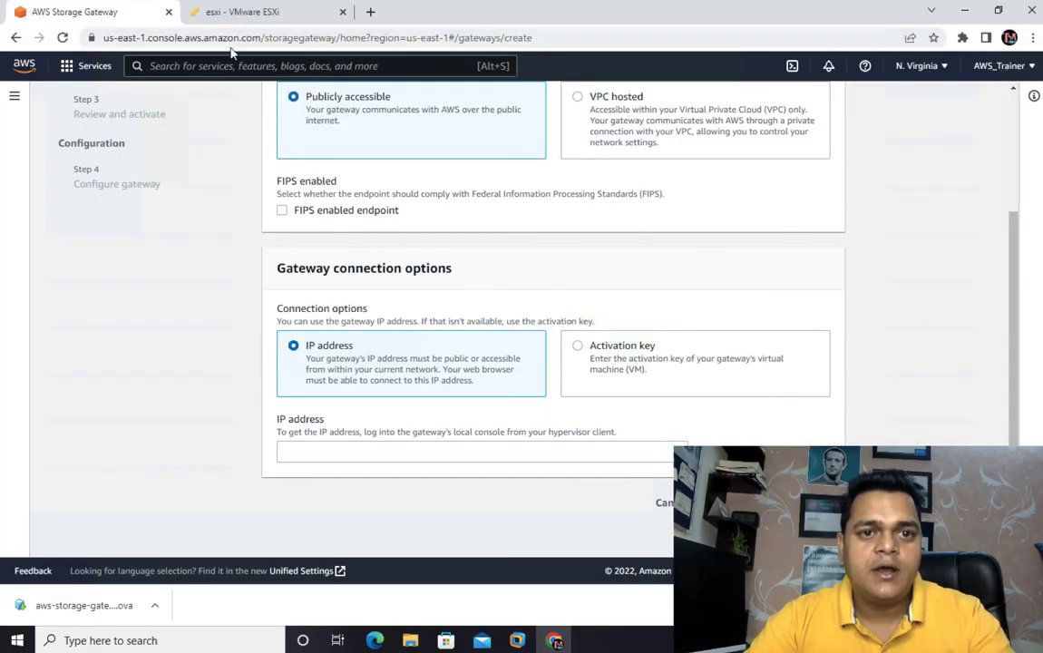
pyautogui.click(247, 15)
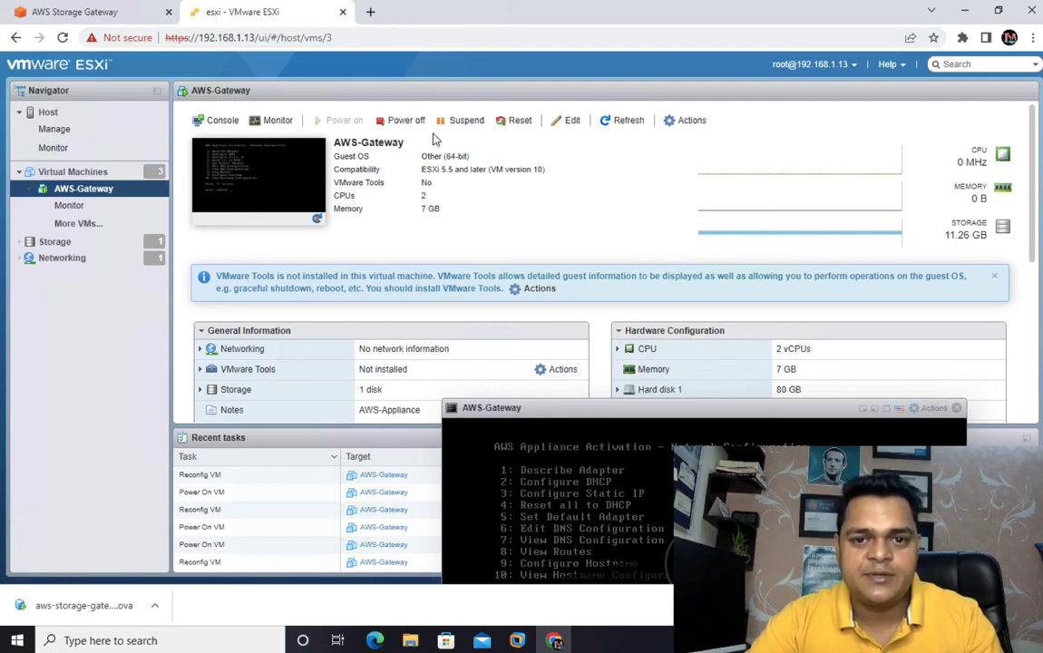
pyautogui.click(617, 122)
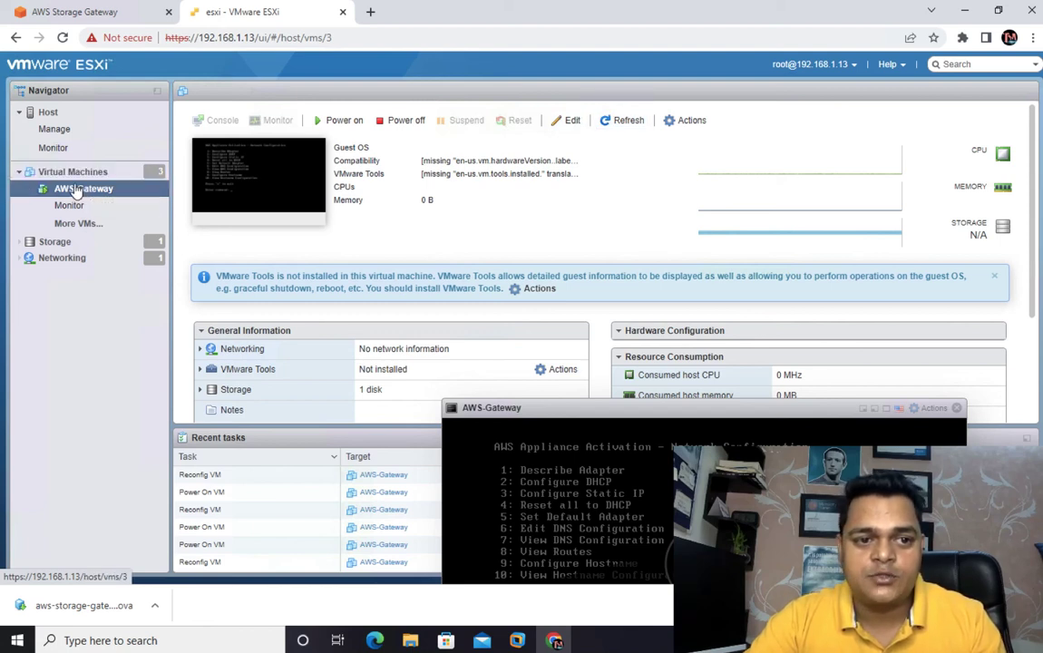
pyautogui.click(343, 12)
pyautogui.click(196, 12)
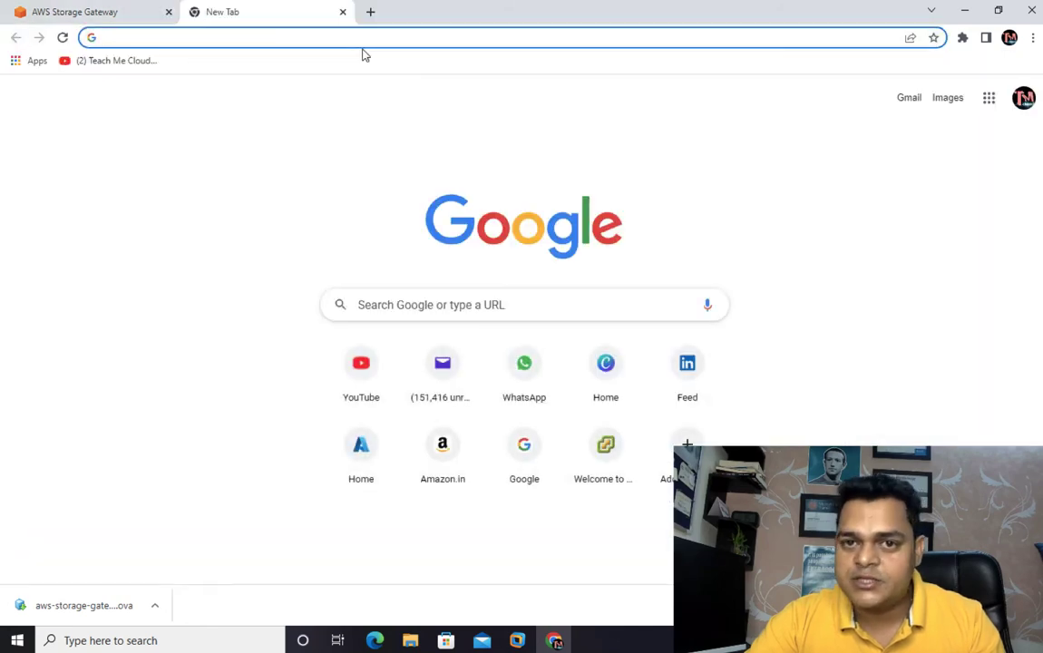
pyautogui.write('192')
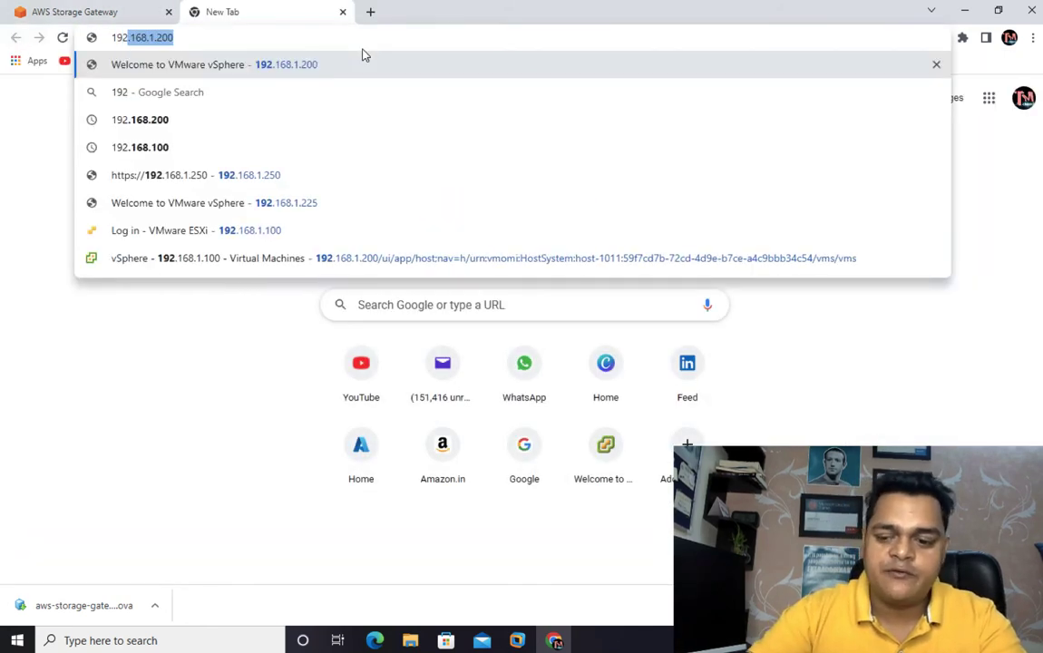
pyautogui.write('.168.1.200')
pyautogui.press('BackSpace')
pyautogui.press('BackSpace')
pyautogui.press('BackSpace')
pyautogui.write('13')
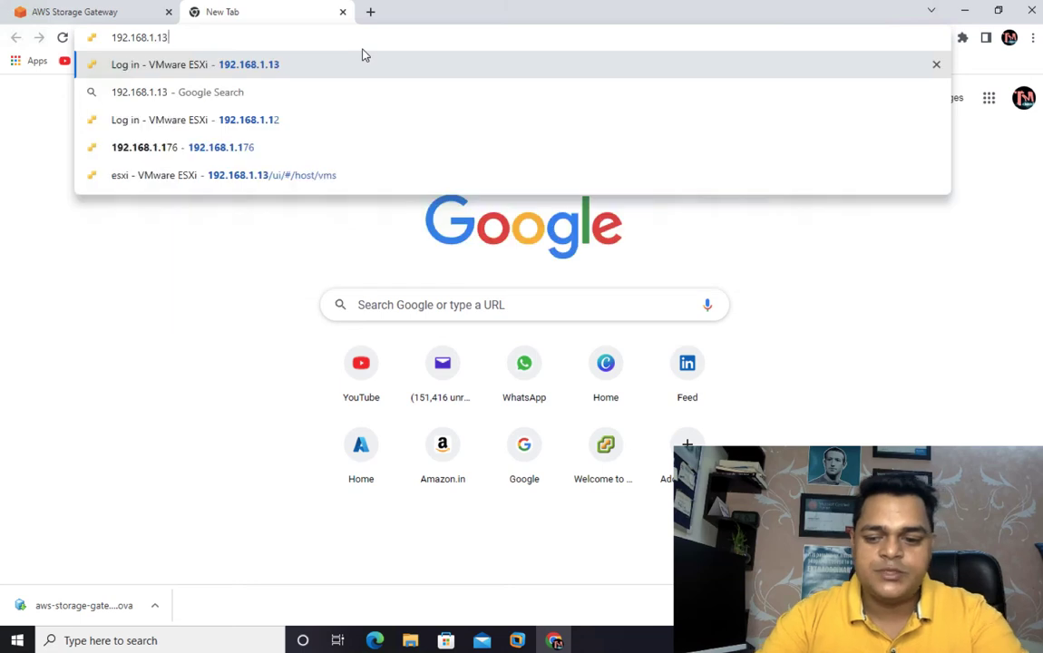
pyautogui.press('Return')
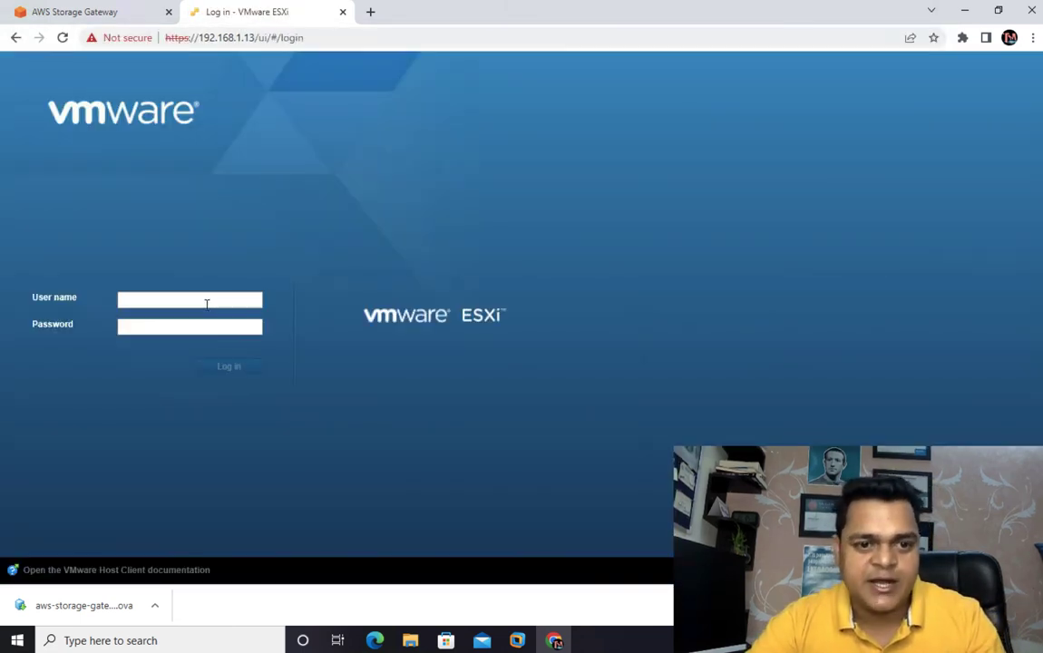
# - Log in to the ESXi host client as root with the account password
pyautogui.click(207, 304)
pyautogui.click(217, 339)
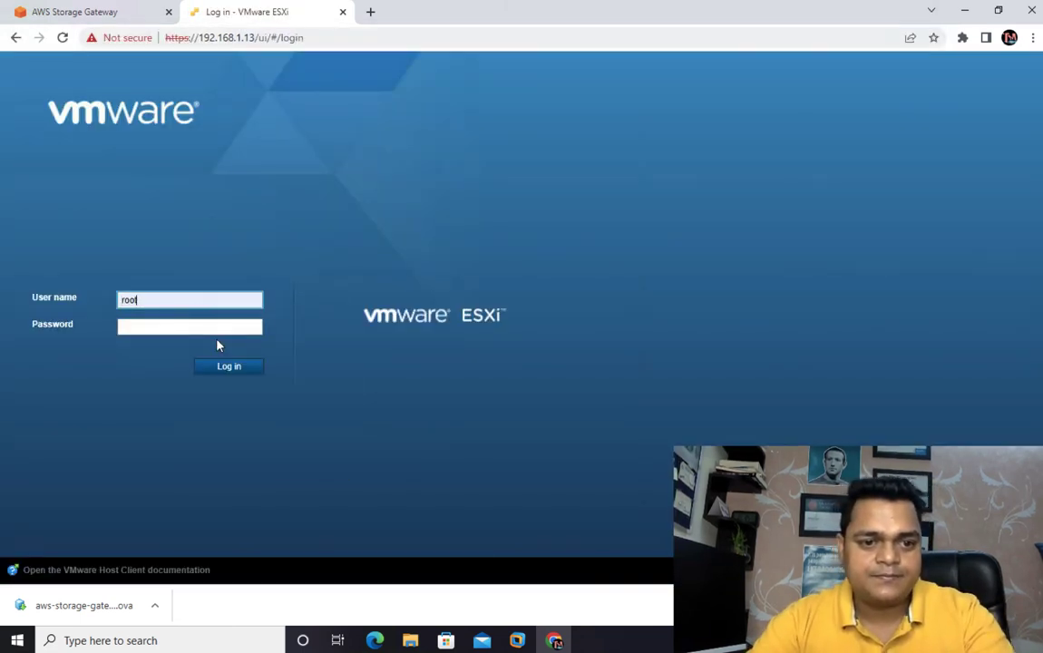
pyautogui.click(213, 327)
pyautogui.write('•••')
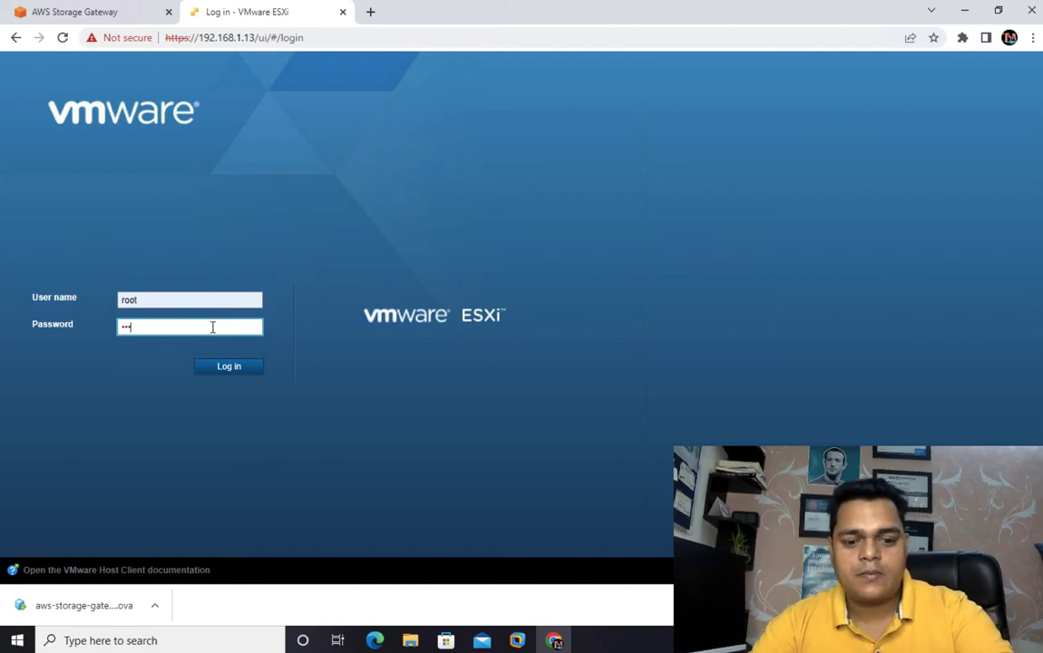
pyautogui.write('••')
pyautogui.press('Return')
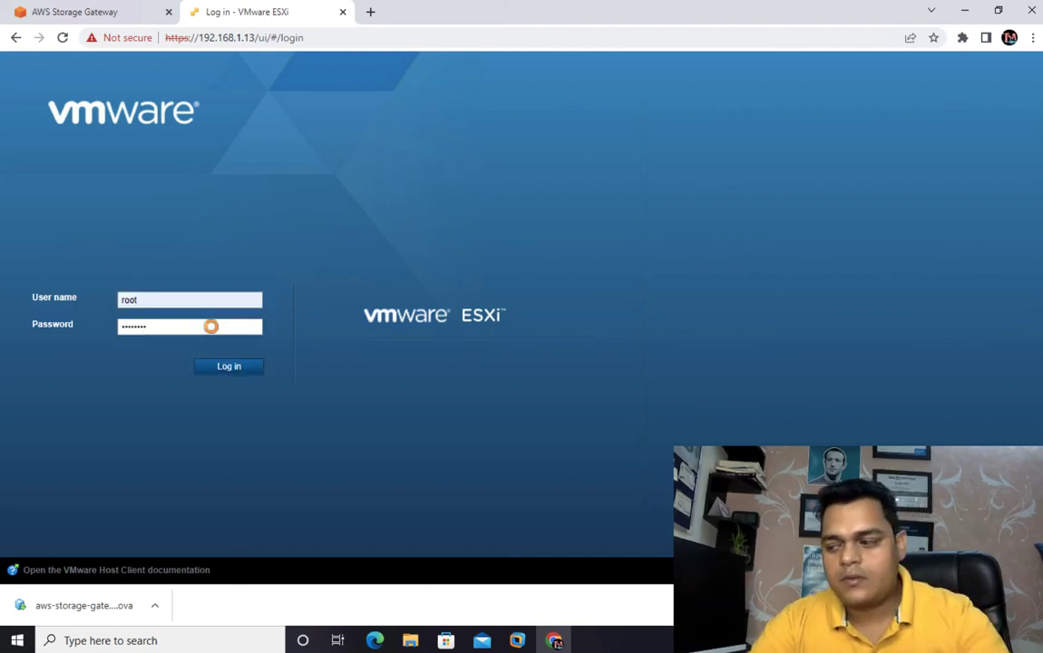
pyautogui.click(132, 190)
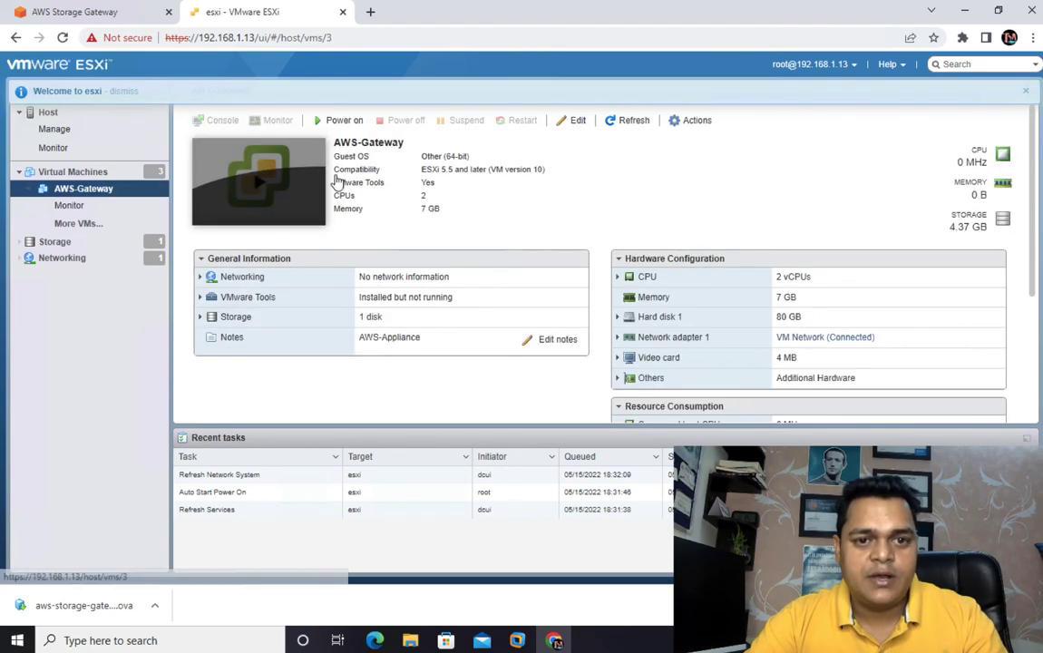
pyautogui.click(683, 122)
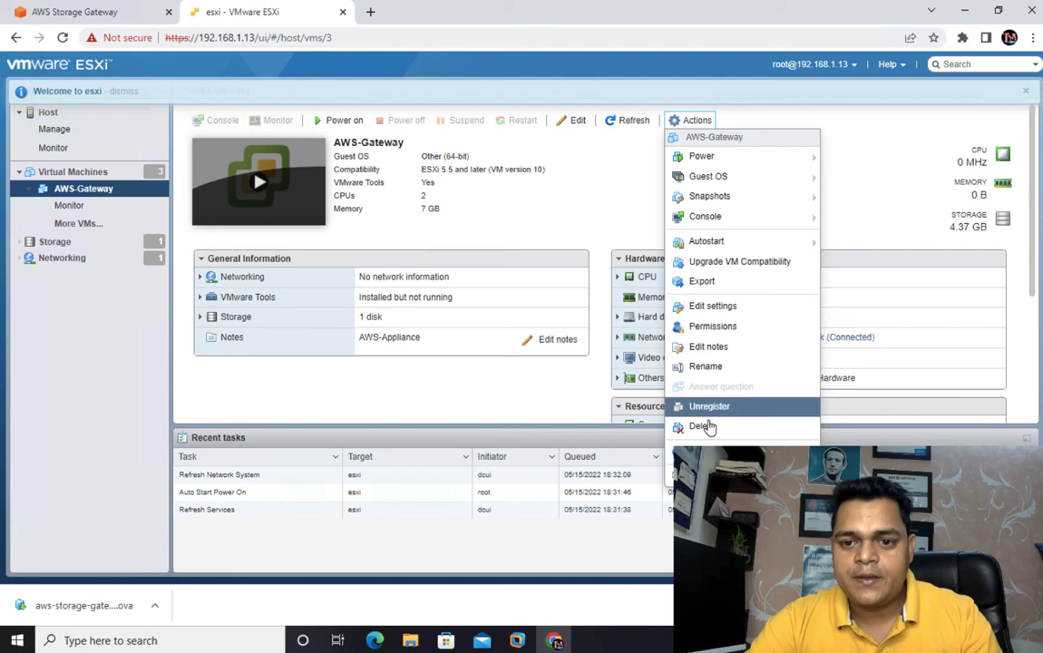
pyautogui.click(726, 305)
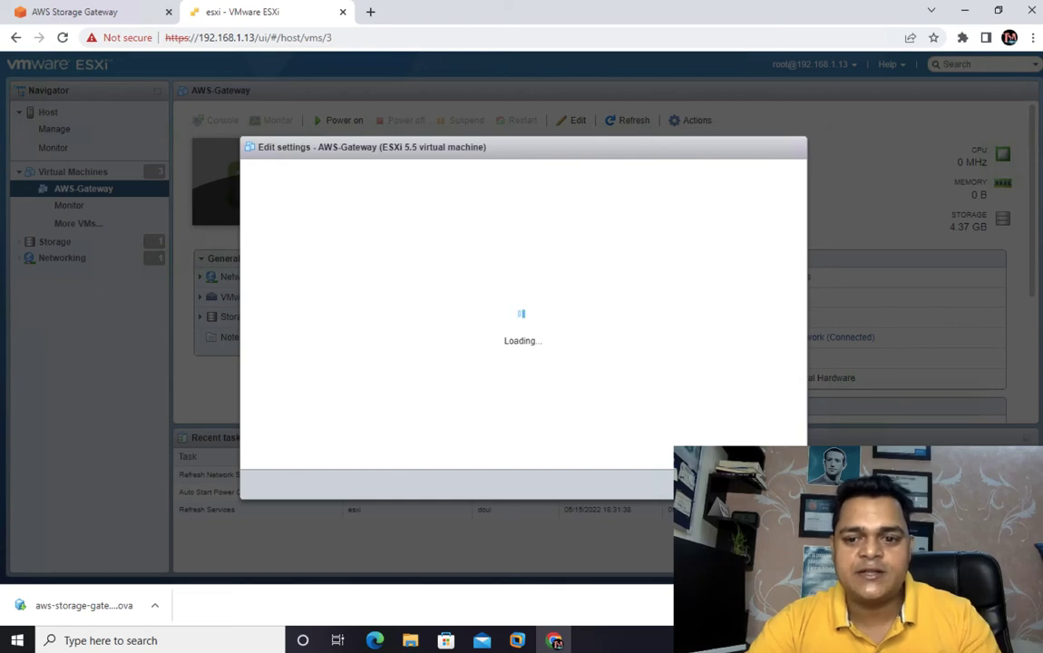
pyautogui.click(777, 484)
# - Create a new VMFS 6 datastore named Local-Storage using the full 250 GB local disk, accepting that its contents are erased
pyautogui.click(61, 260)
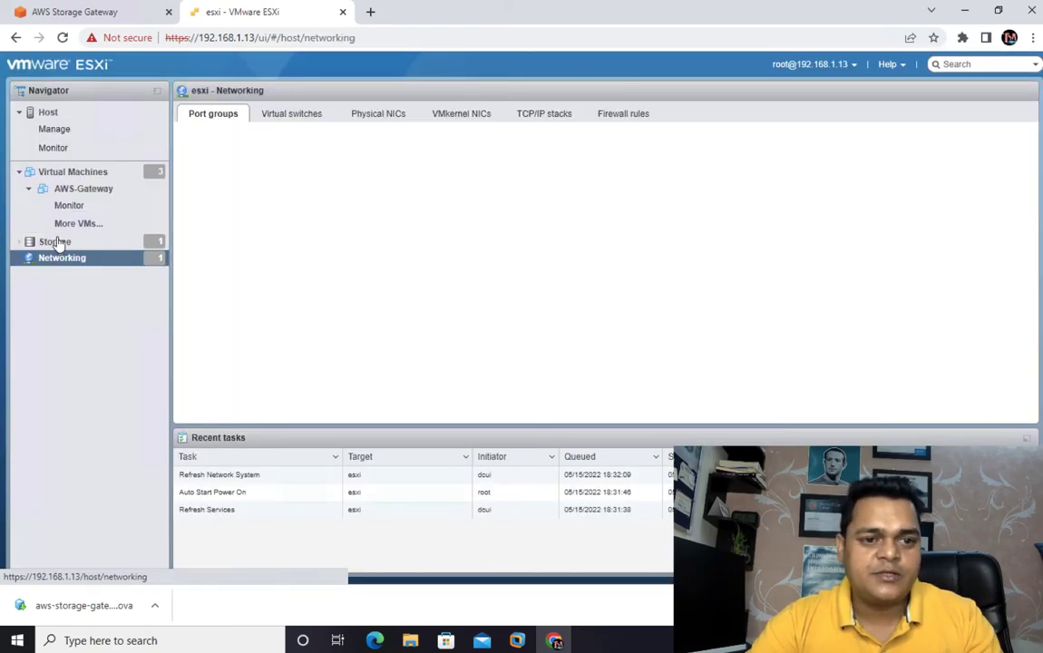
pyautogui.click(54, 241)
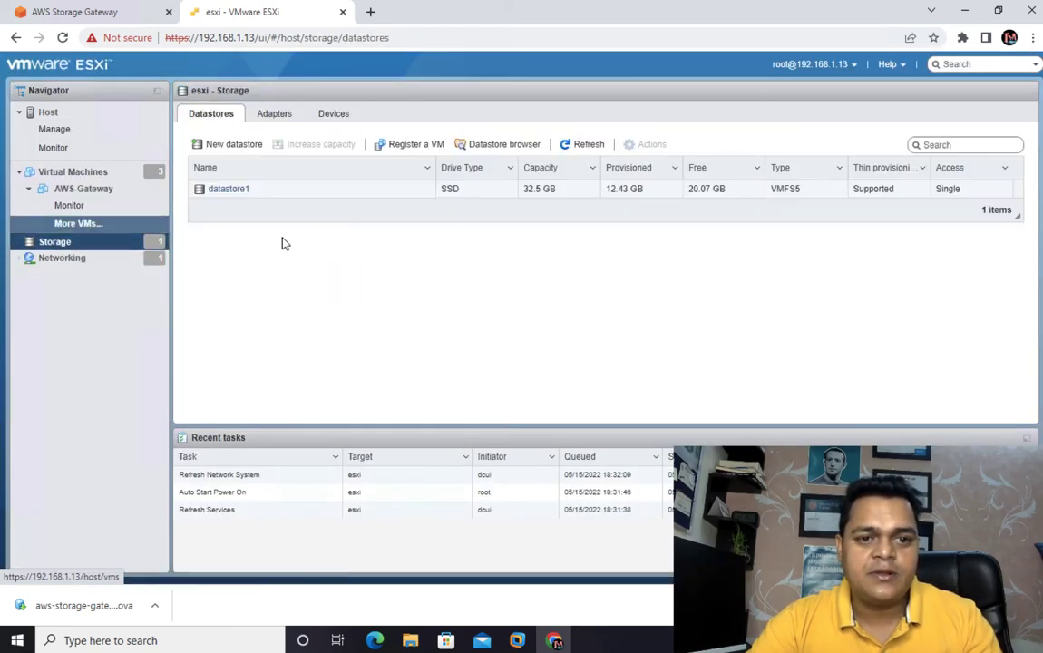
pyautogui.click(234, 145)
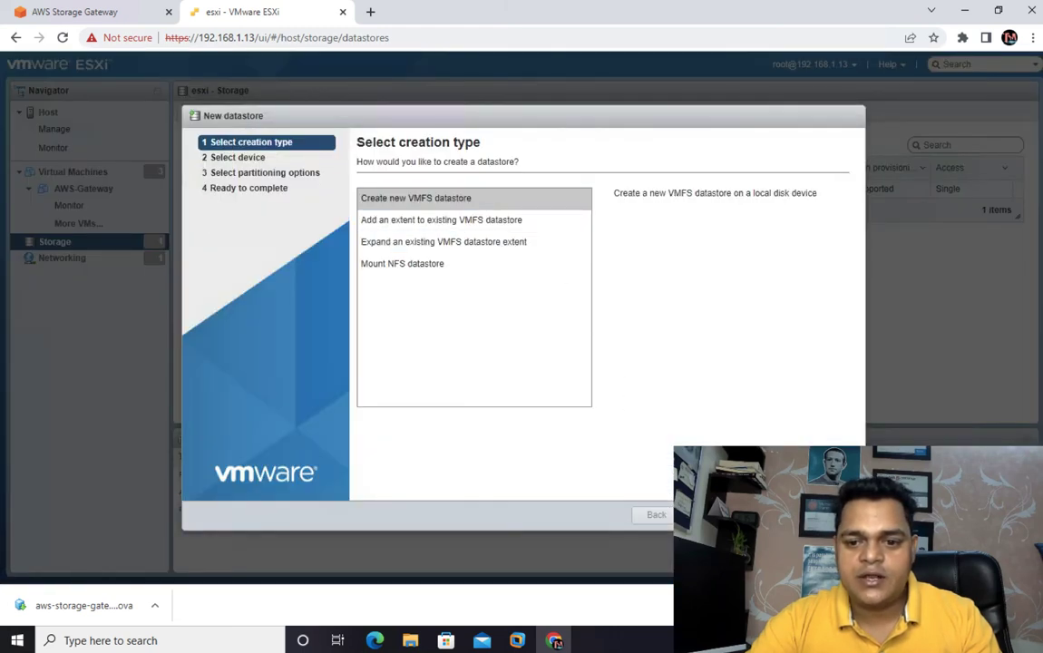
pyautogui.click(712, 515)
pyautogui.click(490, 215)
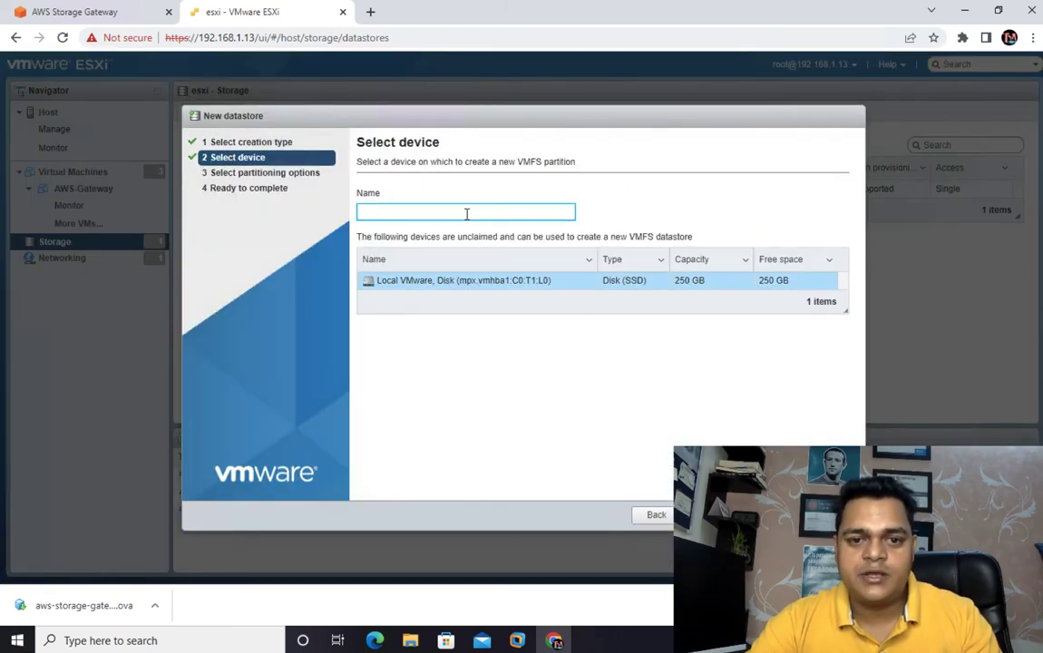
pyautogui.write('Local')
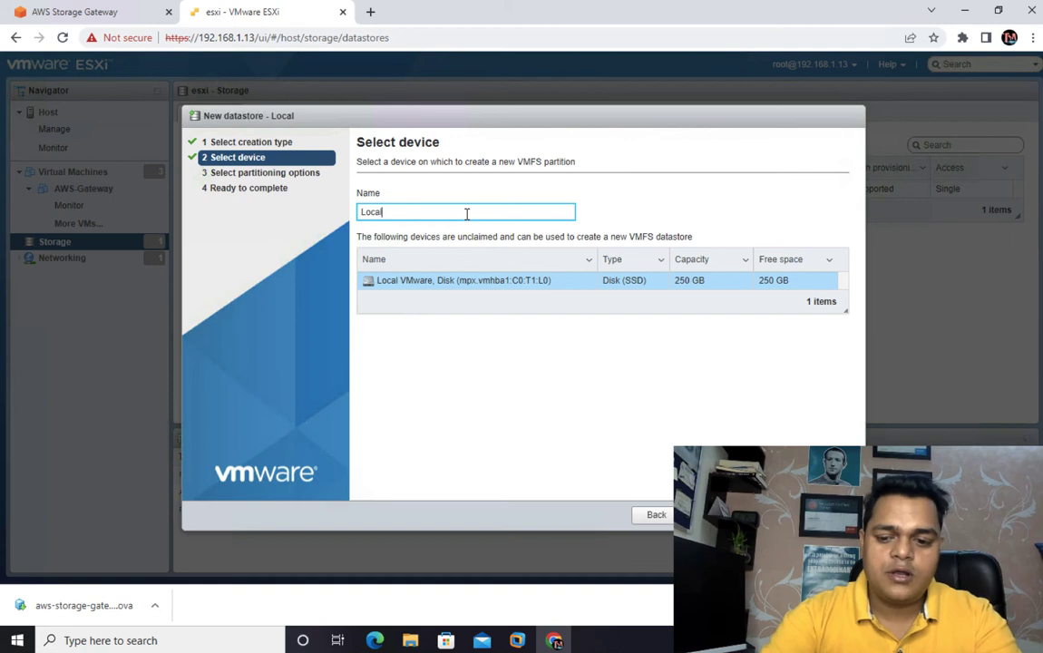
pyautogui.write('-Storage')
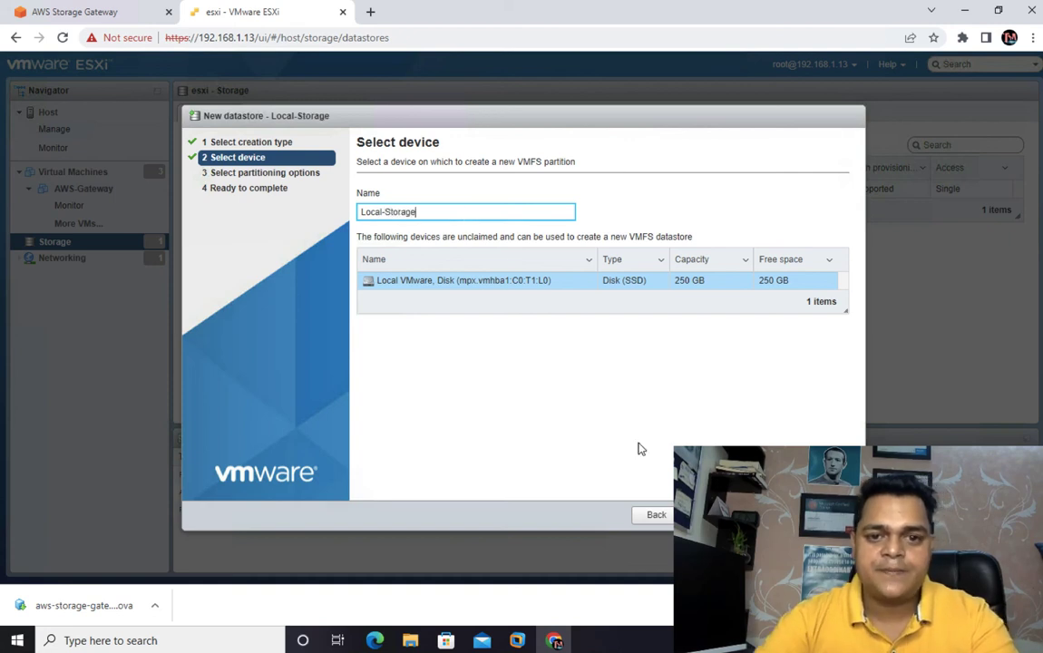
pyautogui.click(712, 515)
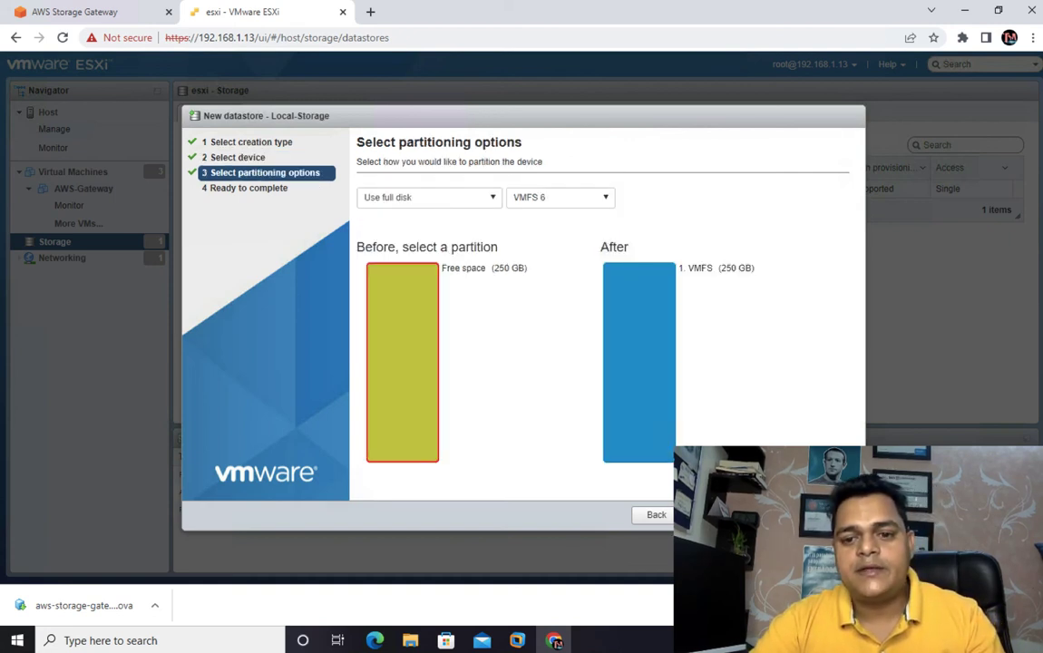
pyautogui.click(713, 515)
pyautogui.click(767, 515)
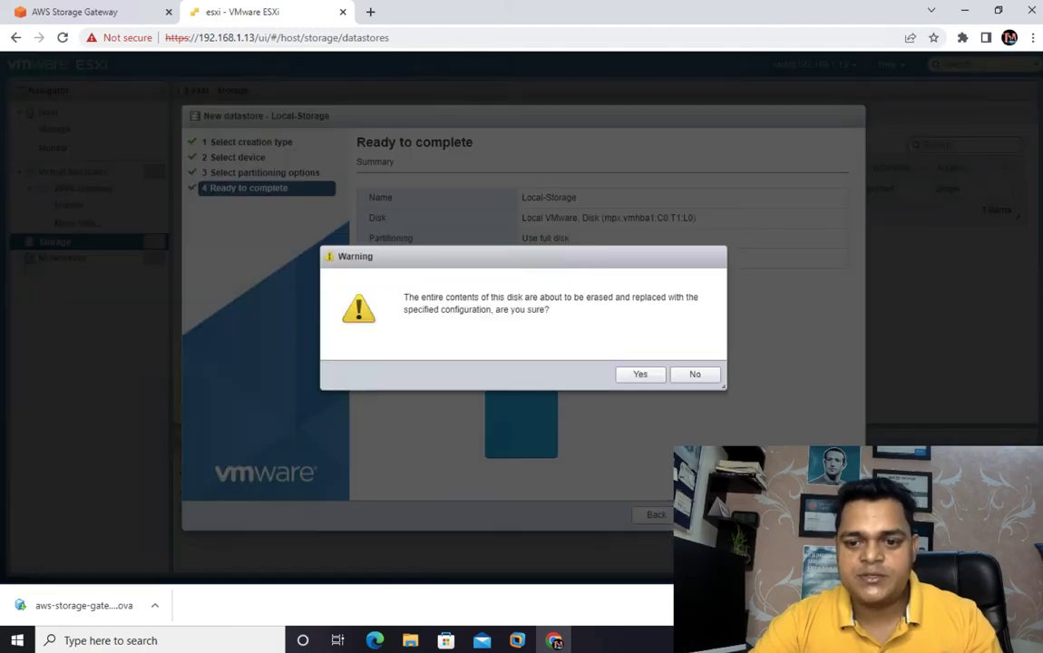
pyautogui.click(641, 375)
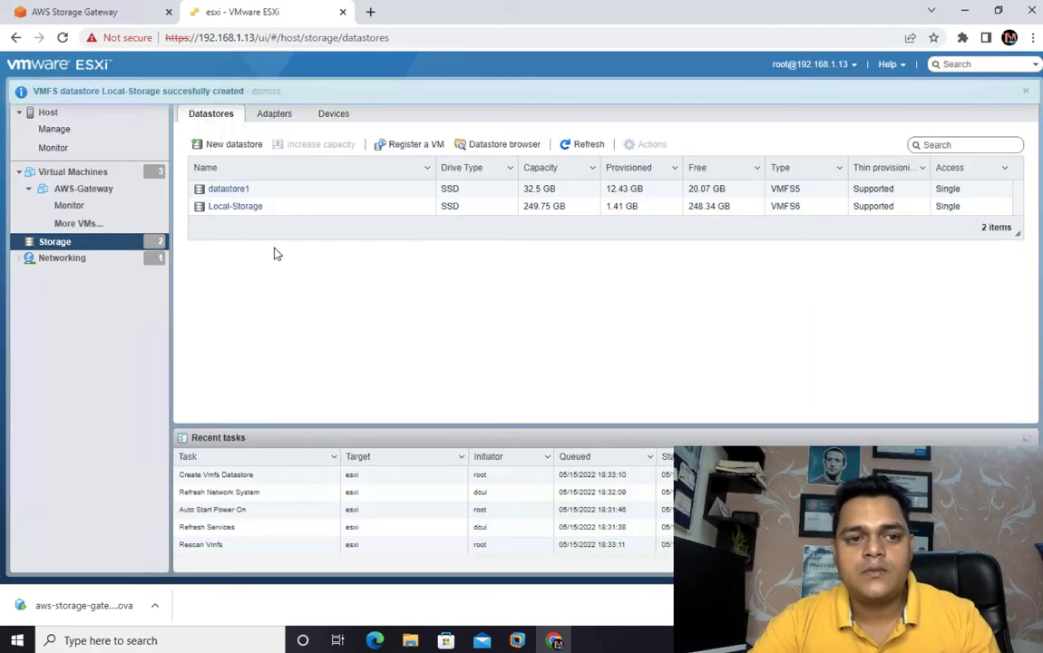
# - Power on the AWS-Gateway virtual machine and open its console
pyautogui.click(91, 191)
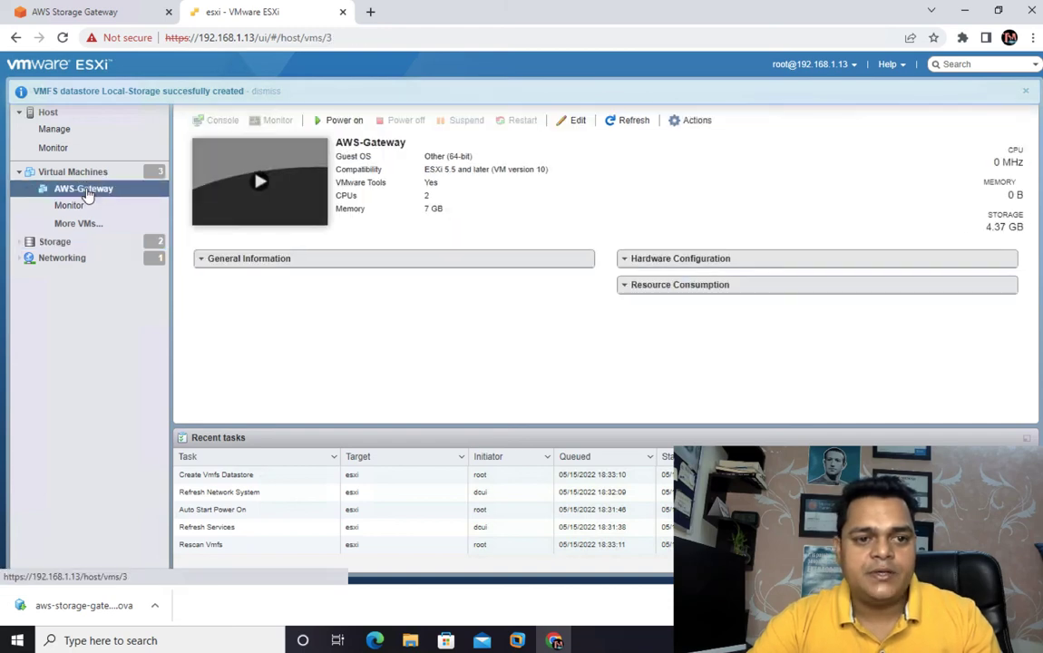
pyautogui.click(282, 191)
pyautogui.click(275, 182)
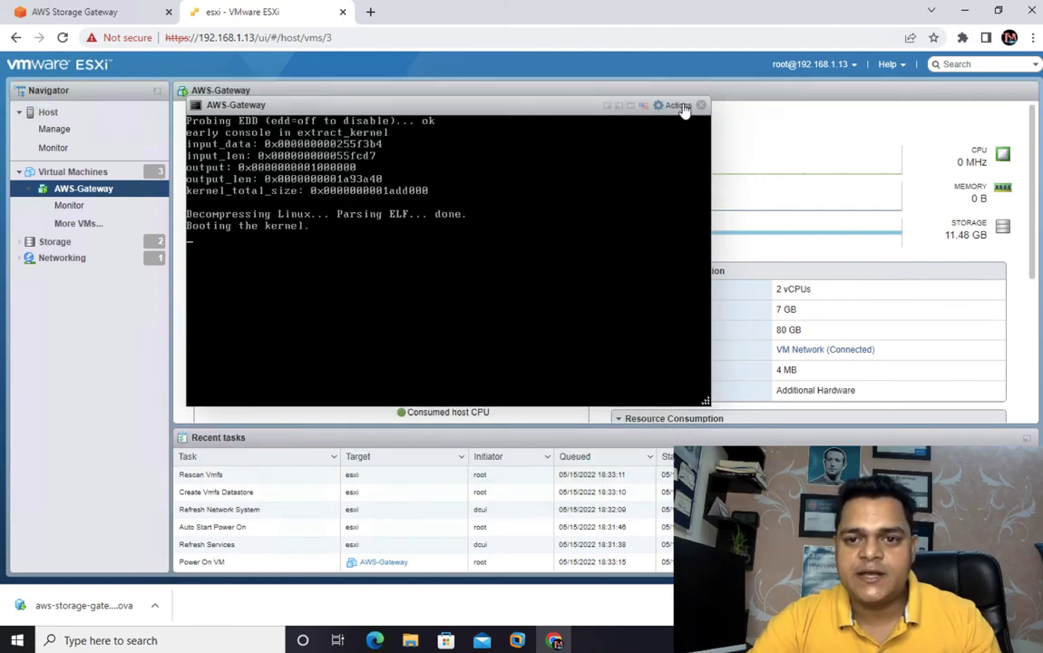
# - Open the AWS-Gateway virtual machine's settings and add a new hard disk with a size of 220 GB
pyautogui.click(678, 106)
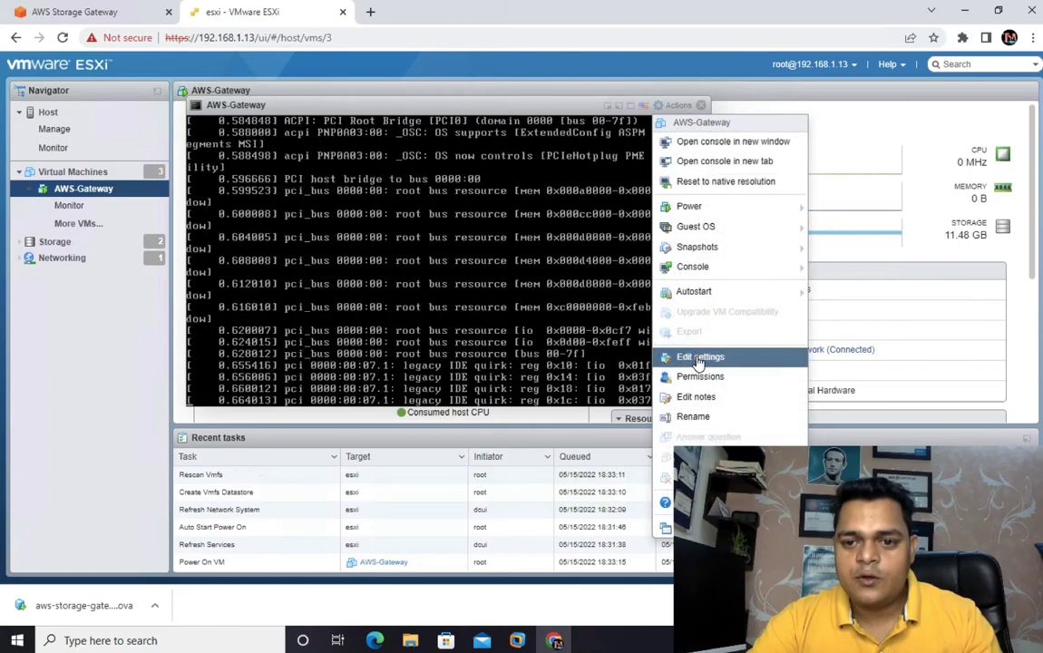
pyautogui.click(698, 359)
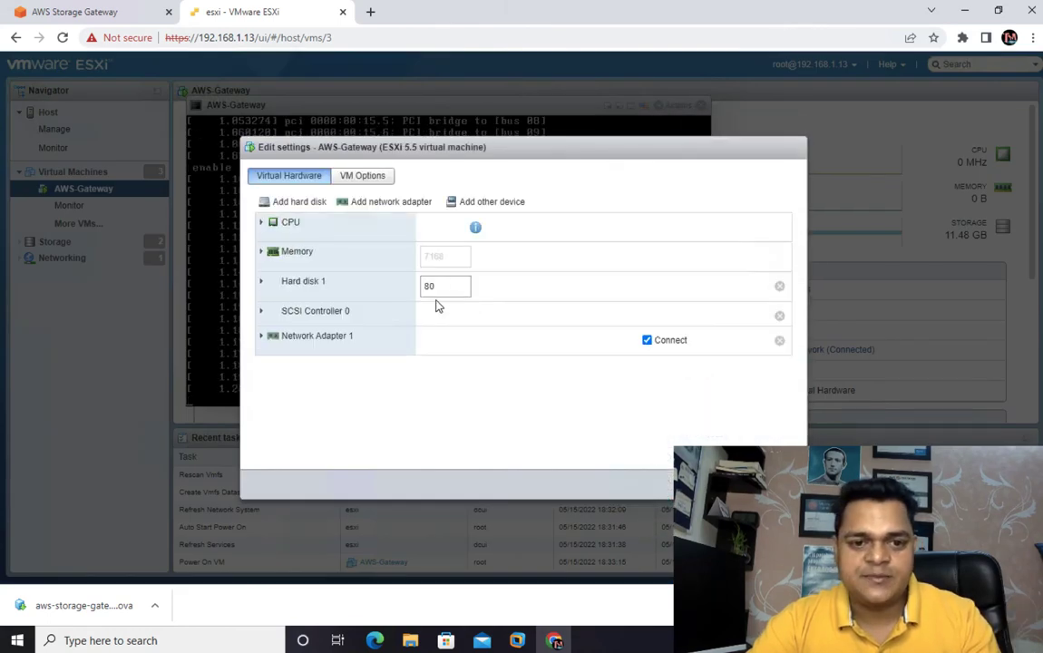
pyautogui.click(286, 202)
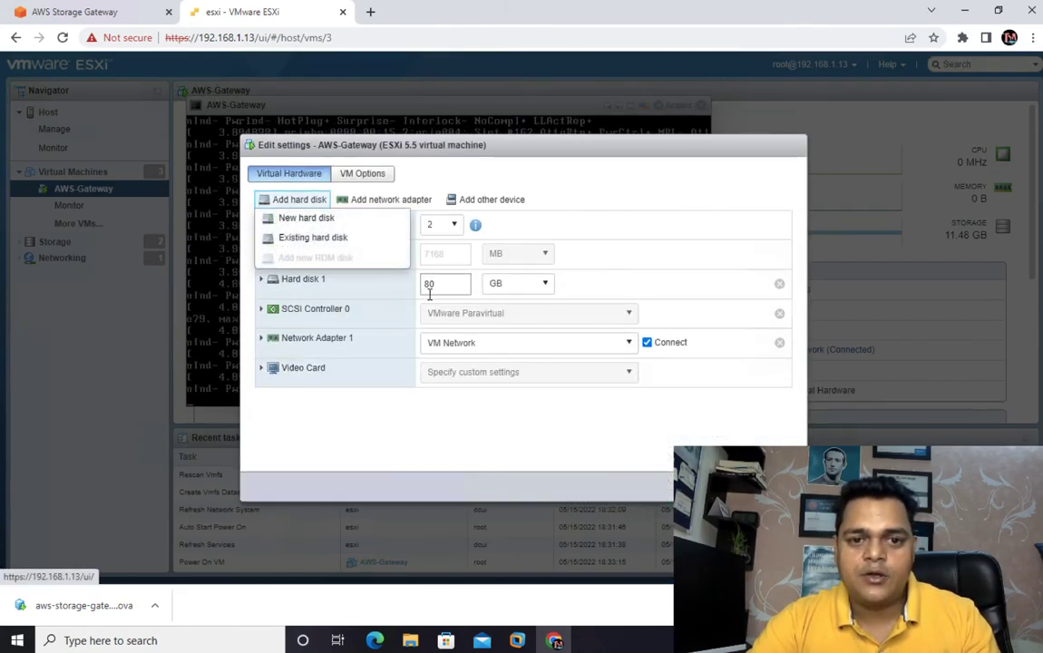
pyautogui.click(301, 217)
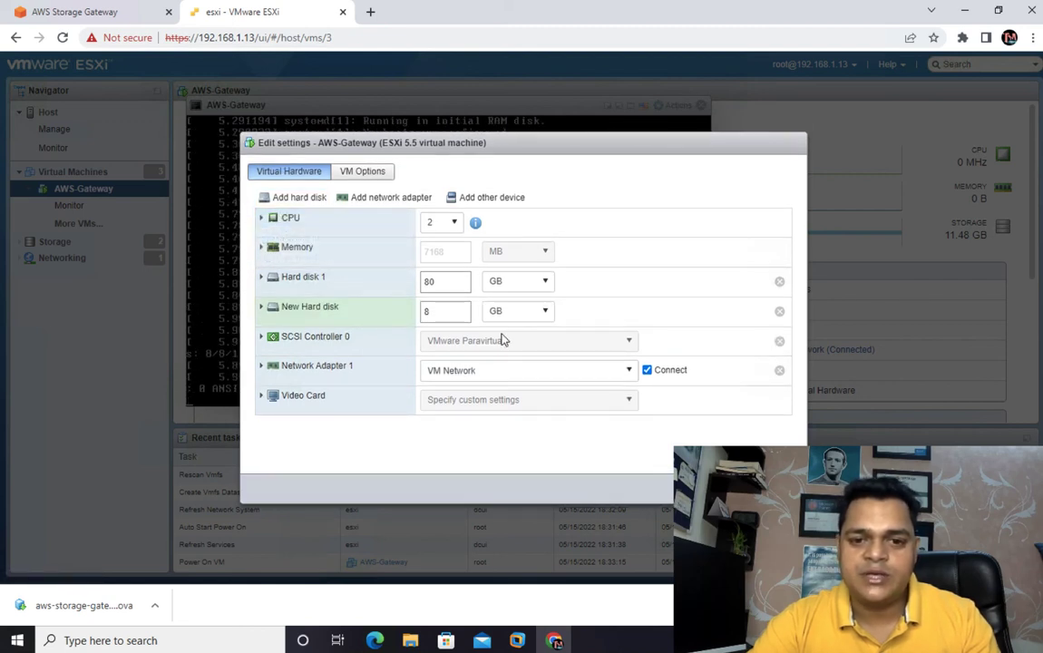
pyautogui.doubleClick(437, 311)
pyautogui.write('22')
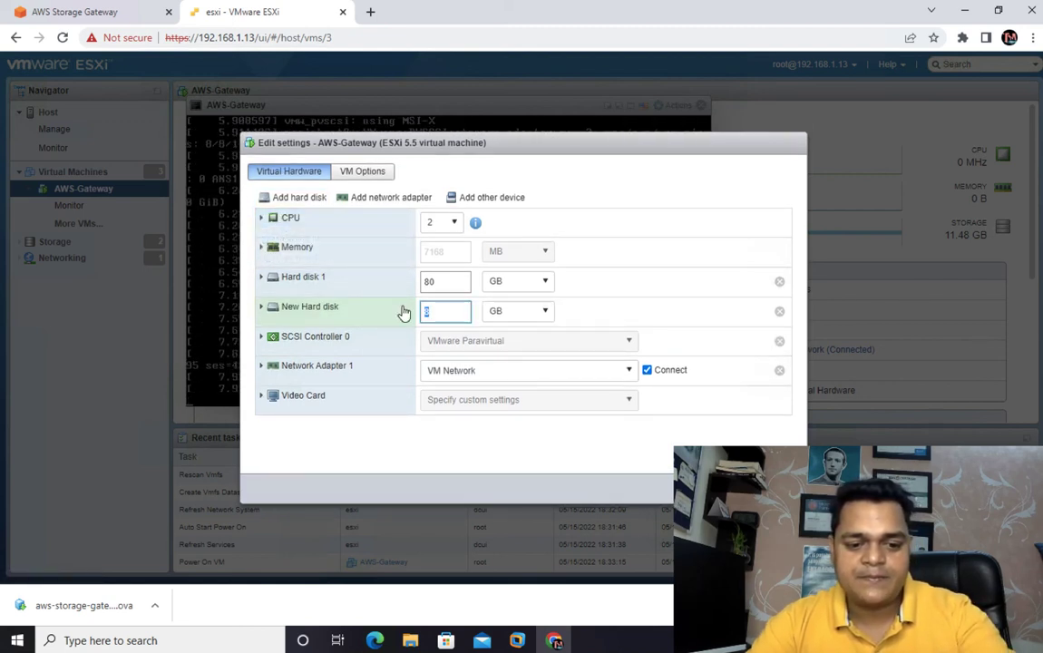
pyautogui.write('0')
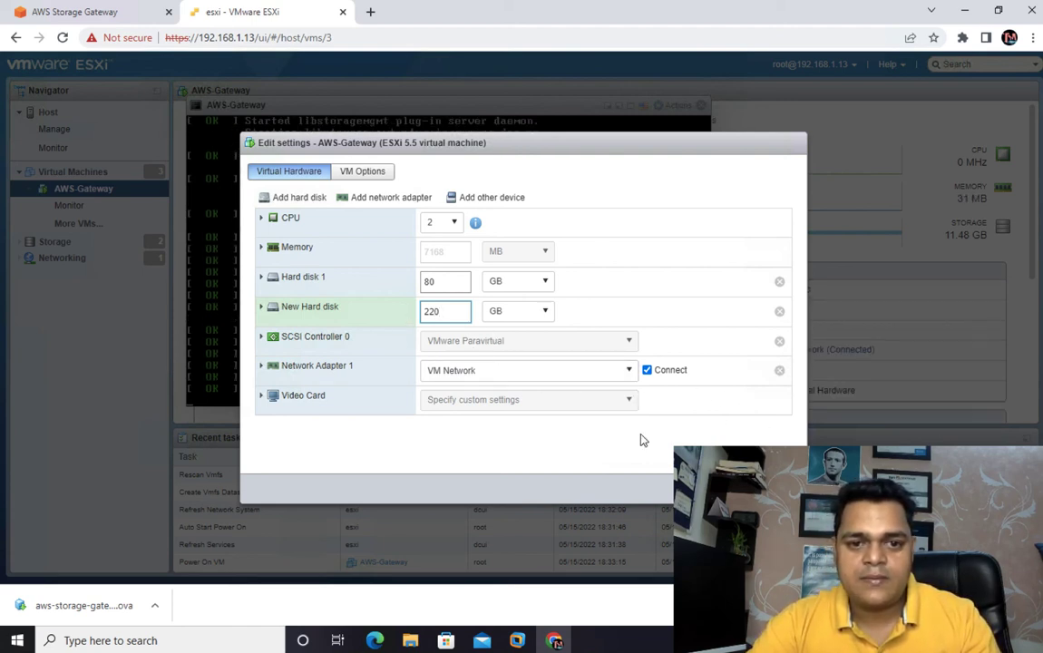
# - Store the new 220 GB disk on the Local-Storage datastore as thin provisioned and save the virtual machine settings
pyautogui.click(261, 311)
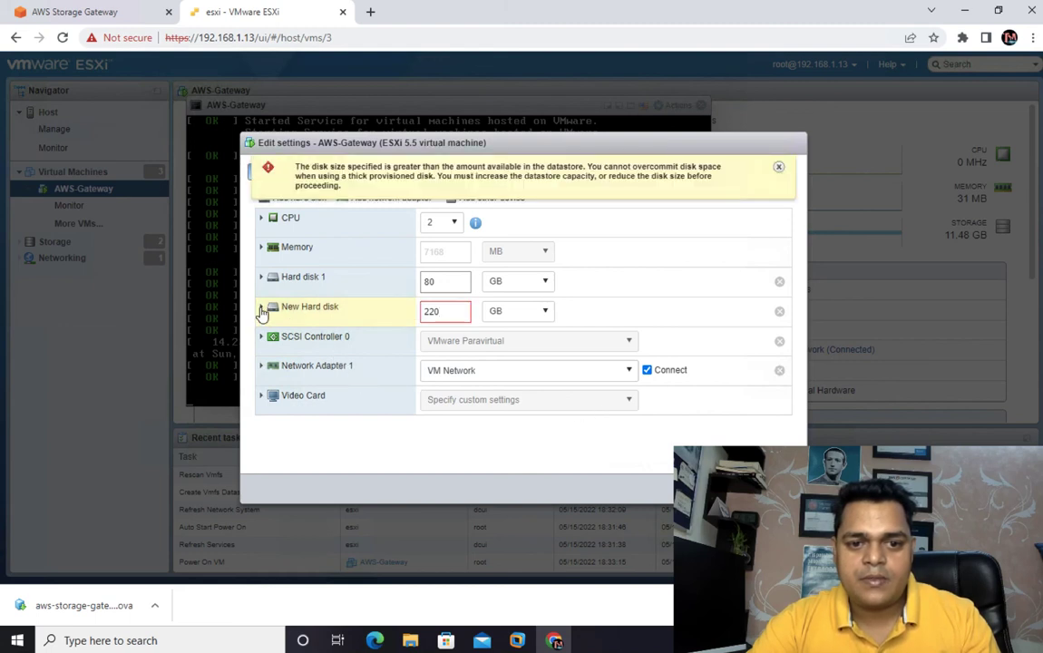
pyautogui.click(261, 311)
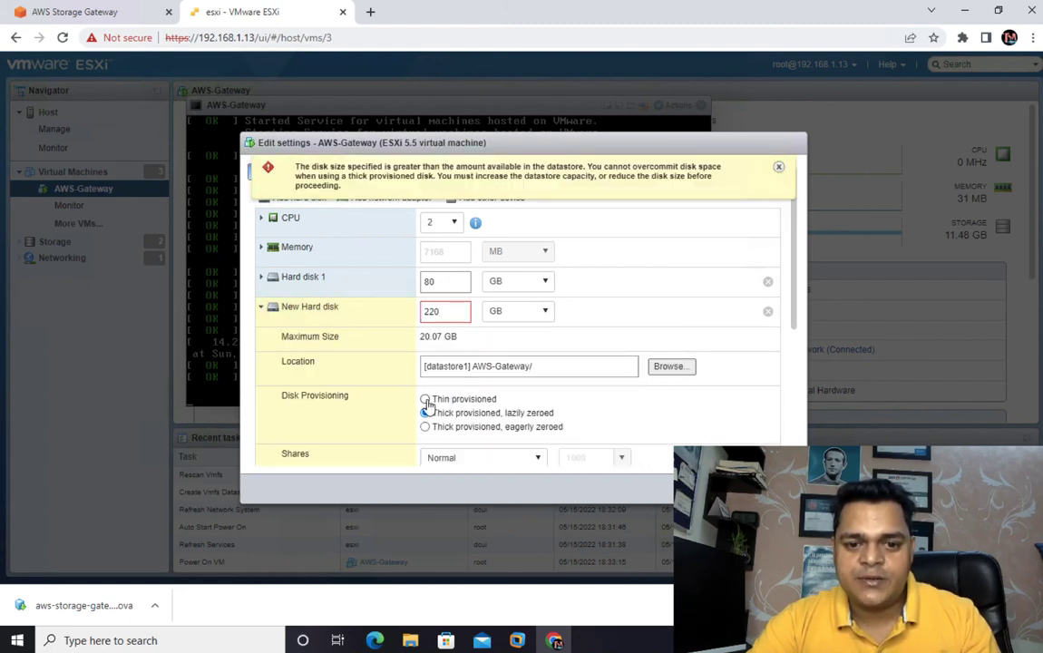
pyautogui.click(674, 365)
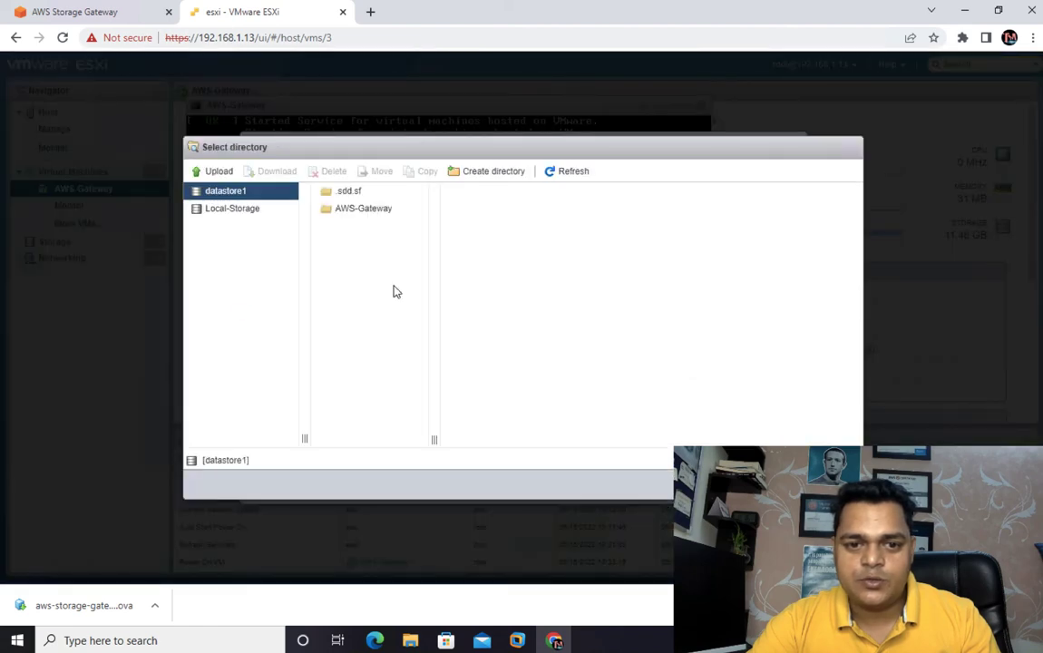
pyautogui.click(243, 212)
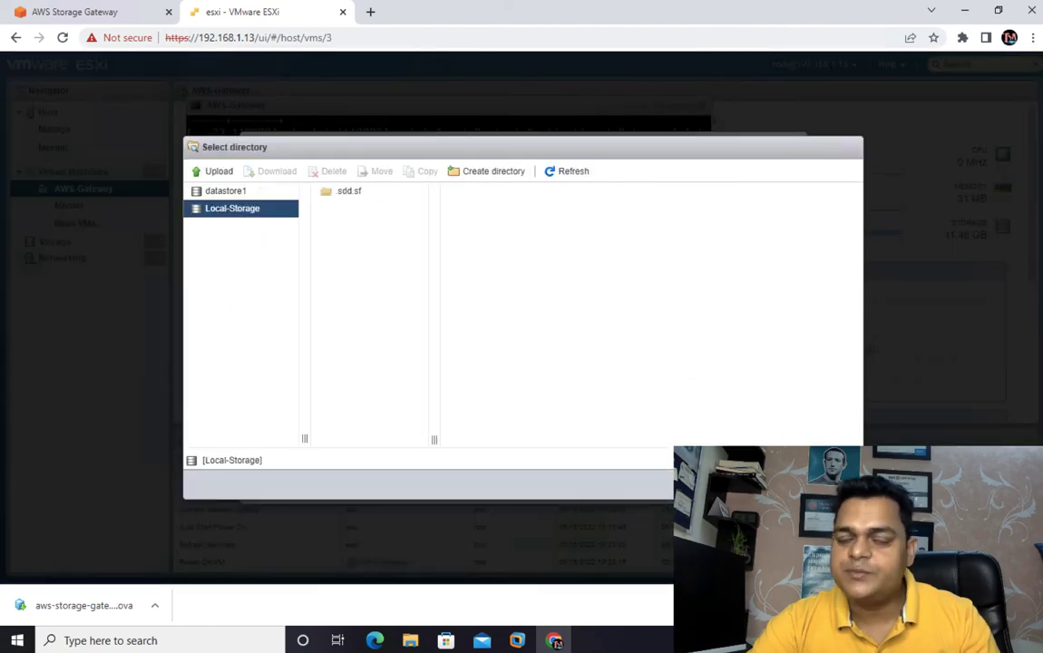
pyautogui.click(778, 484)
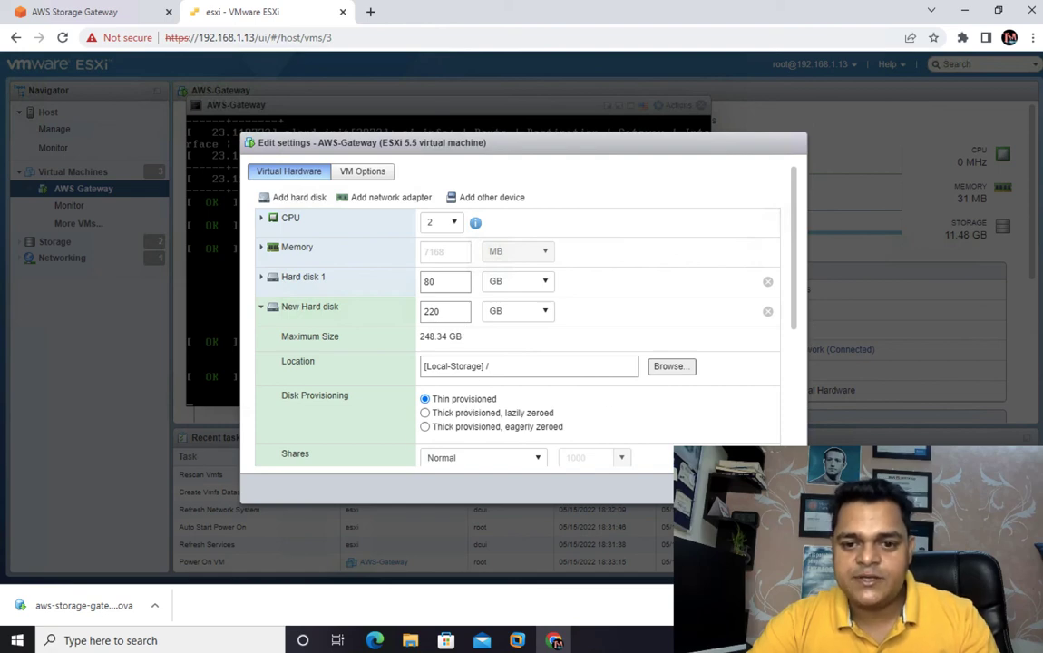
pyautogui.click(726, 486)
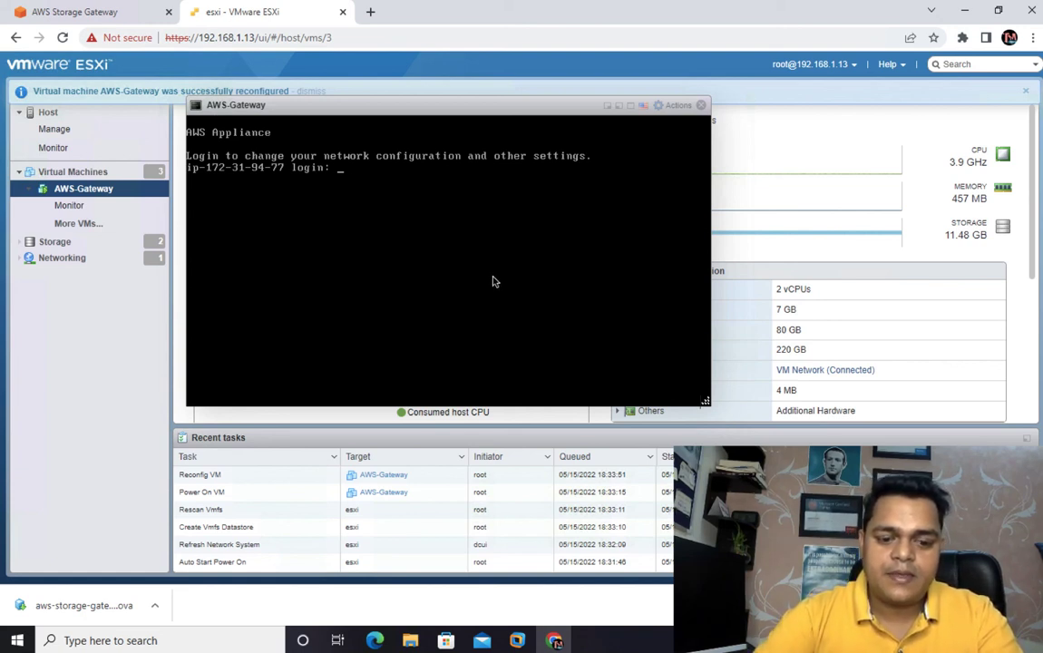
# - Log in to the AWS appliance console as admin with the account password
pyautogui.write('admin')
pyautogui.press('Return')
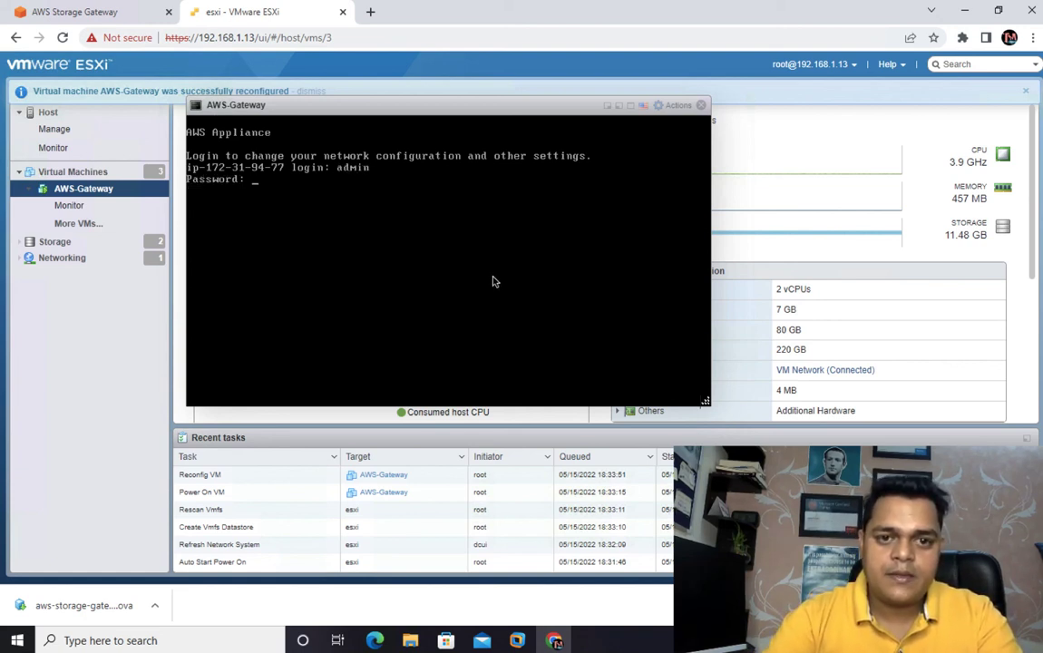
pyautogui.write('password')
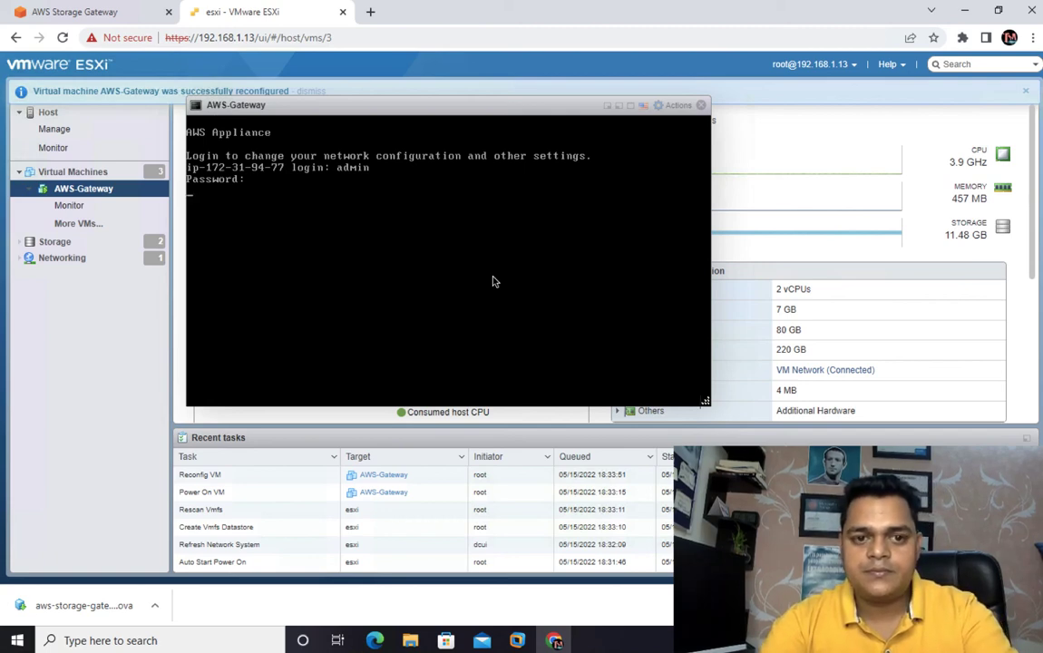
pyautogui.press('Return')
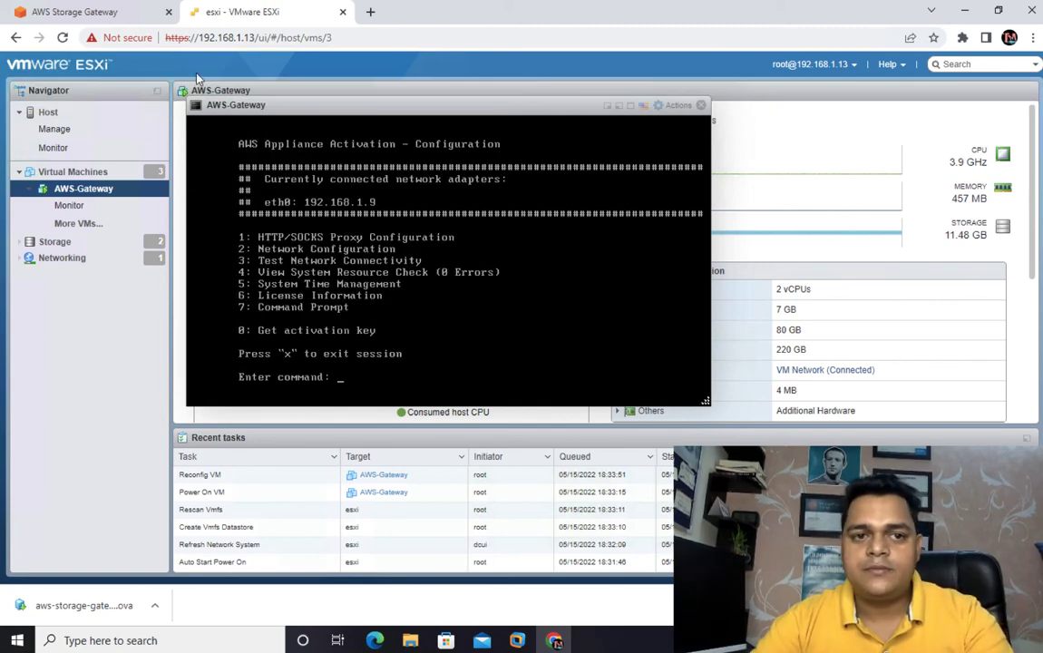
# - In the AWS Storage Gateway setup, connect by gateway IP address 192.168.1.9, review the details and activate the gateway
pyautogui.click(112, 14)
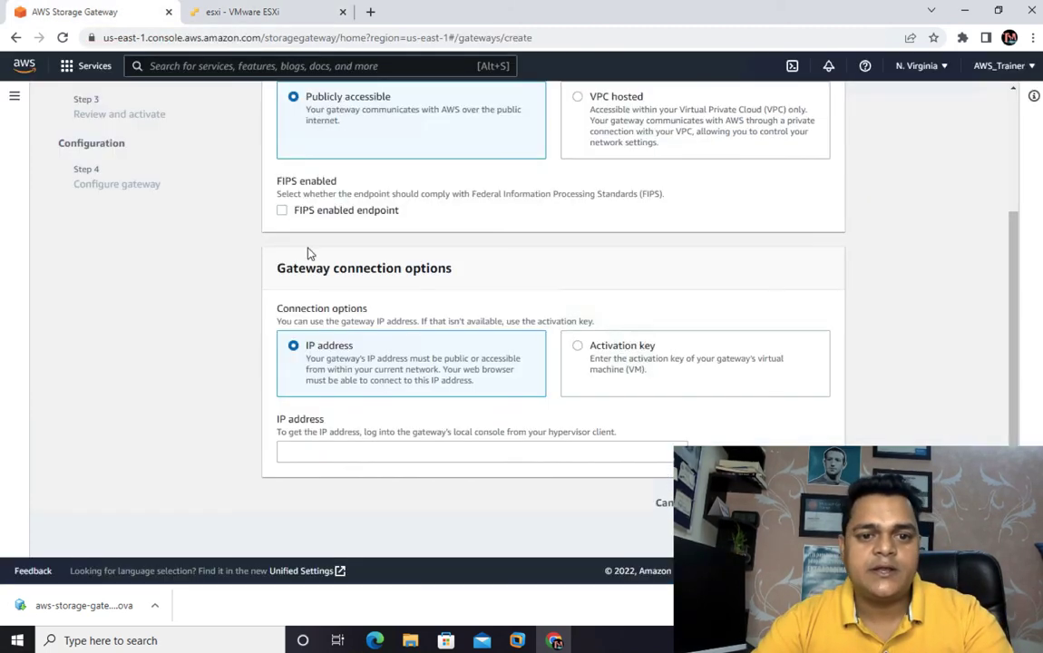
pyautogui.click(362, 450)
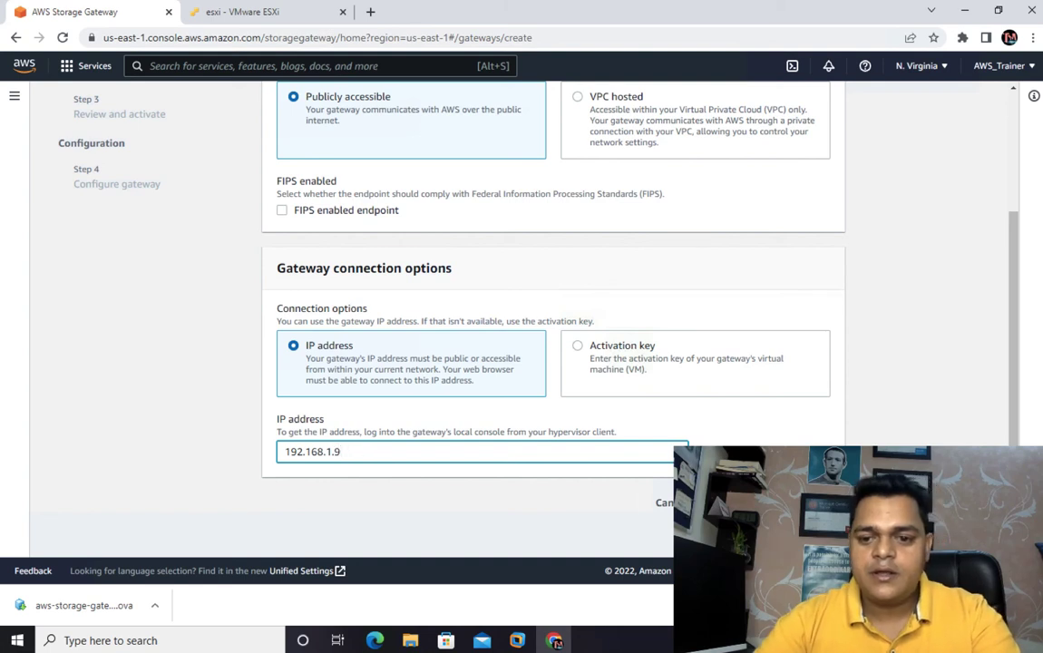
pyautogui.click(817, 502)
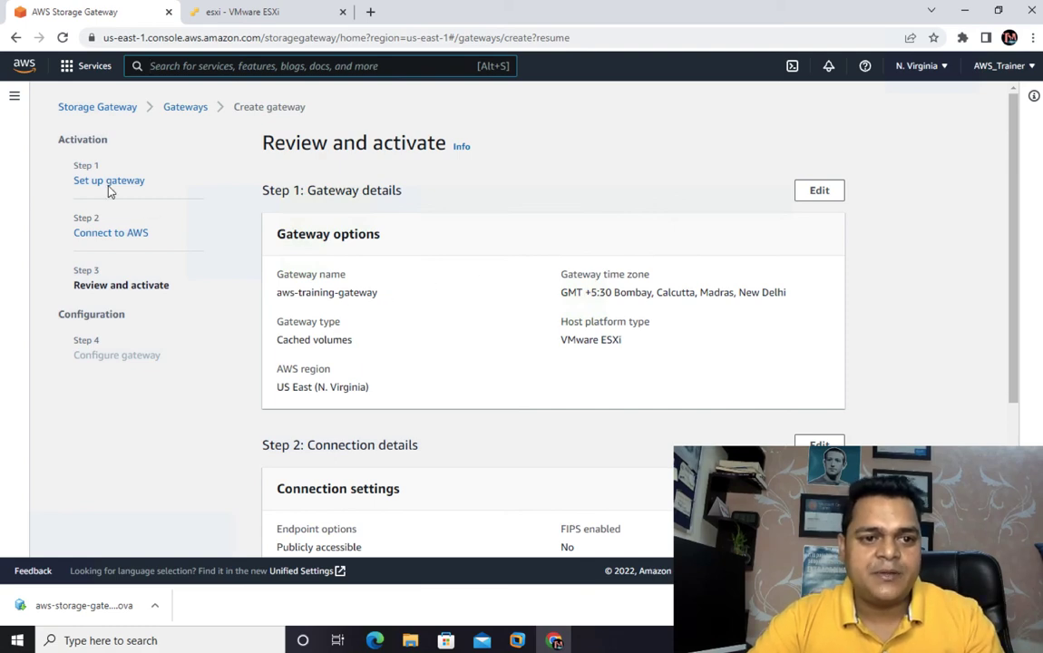
pyautogui.scroll(-3, 254, 274)
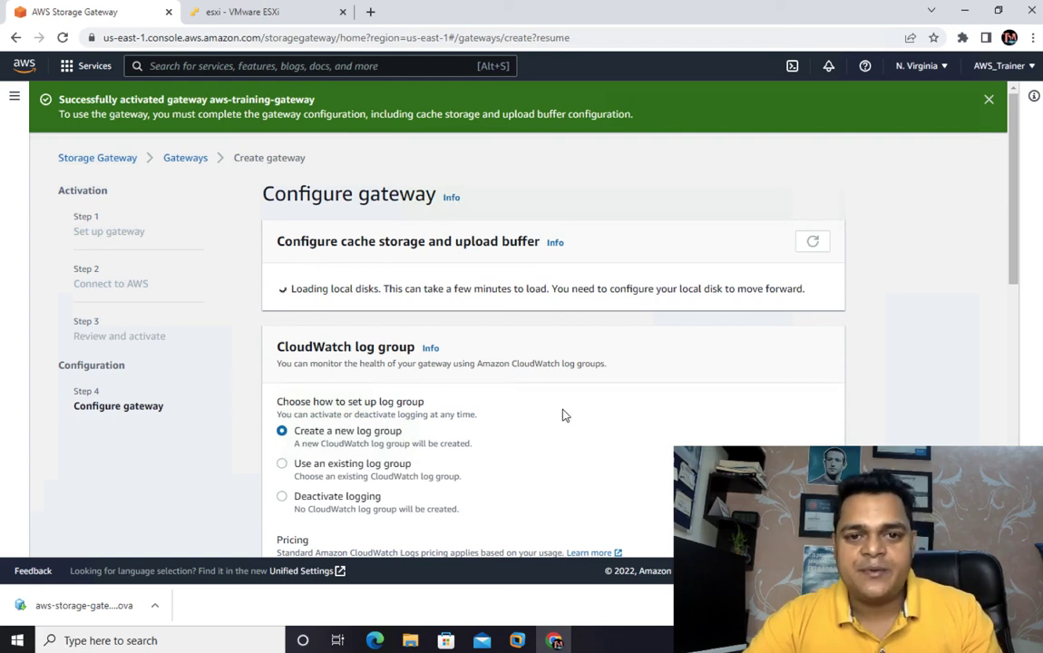
# - Look through the gateway configuration page, dismiss the activation notice, and check the allocation choices for disk SCSI (0:1), keeping Unallocated
pyautogui.scroll(-5, 553, 409)
pyautogui.scroll(-3, 542, 400)
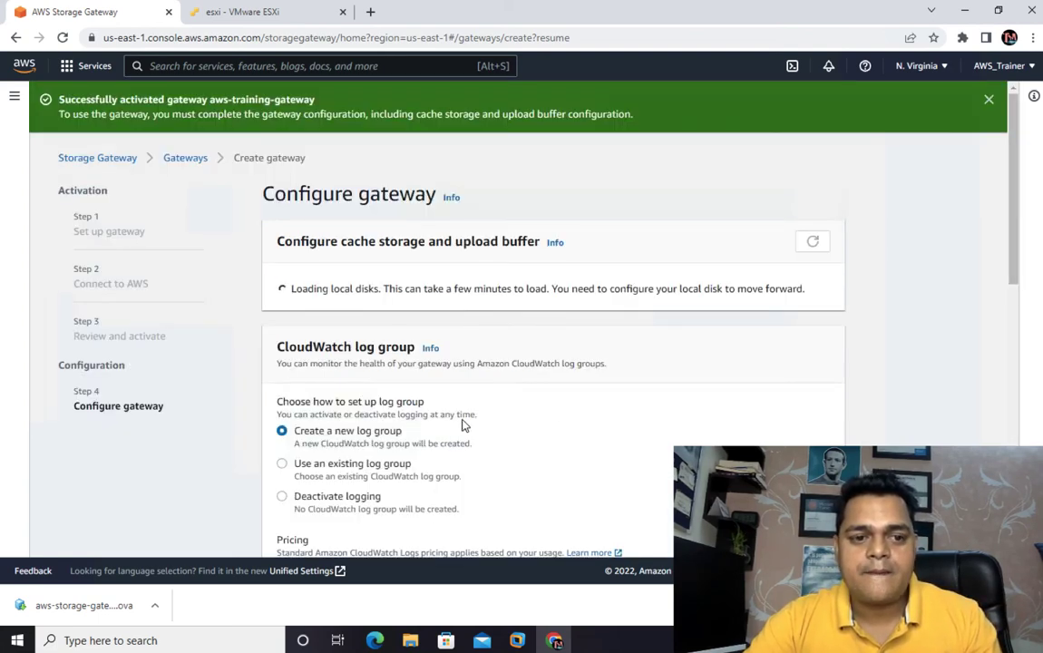
pyautogui.scroll(-10, 463, 424)
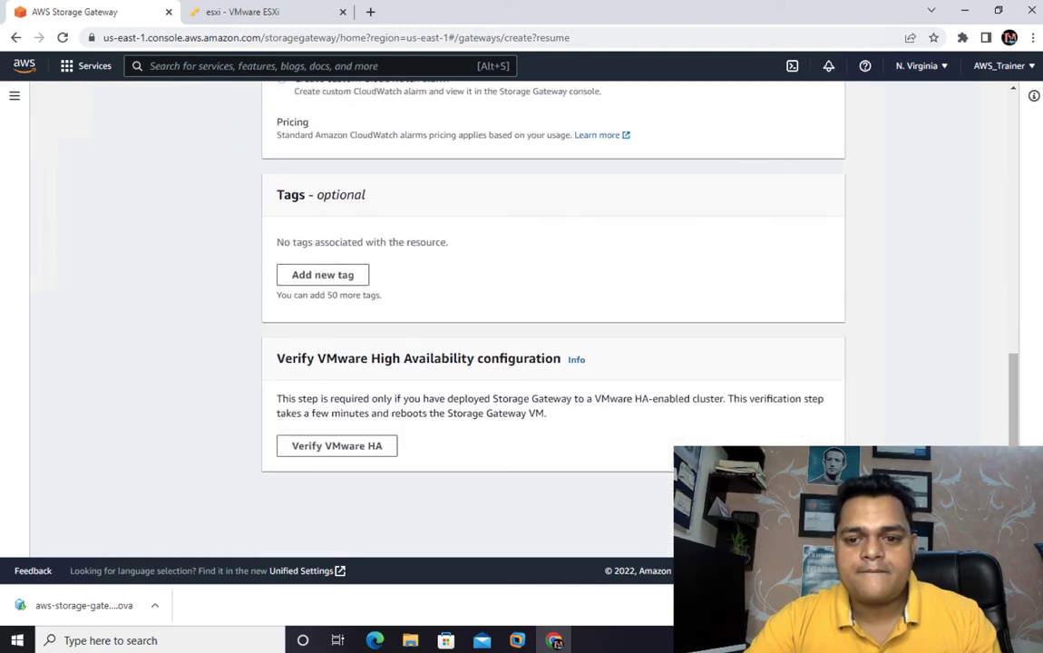
pyautogui.scroll(10, 524, 317)
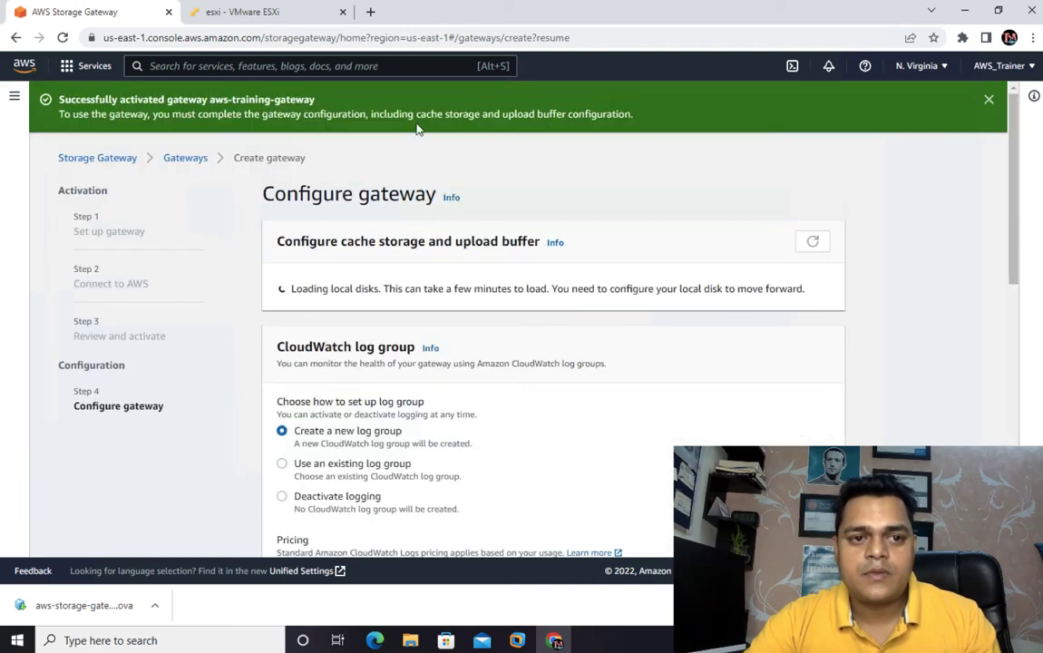
pyautogui.click(989, 100)
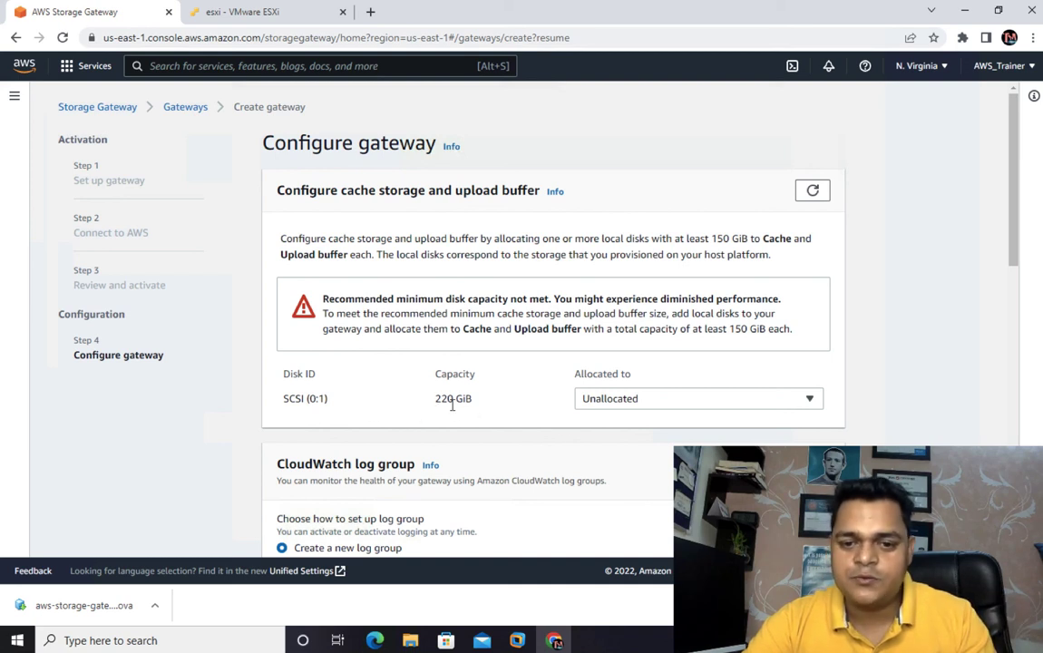
pyautogui.click(660, 408)
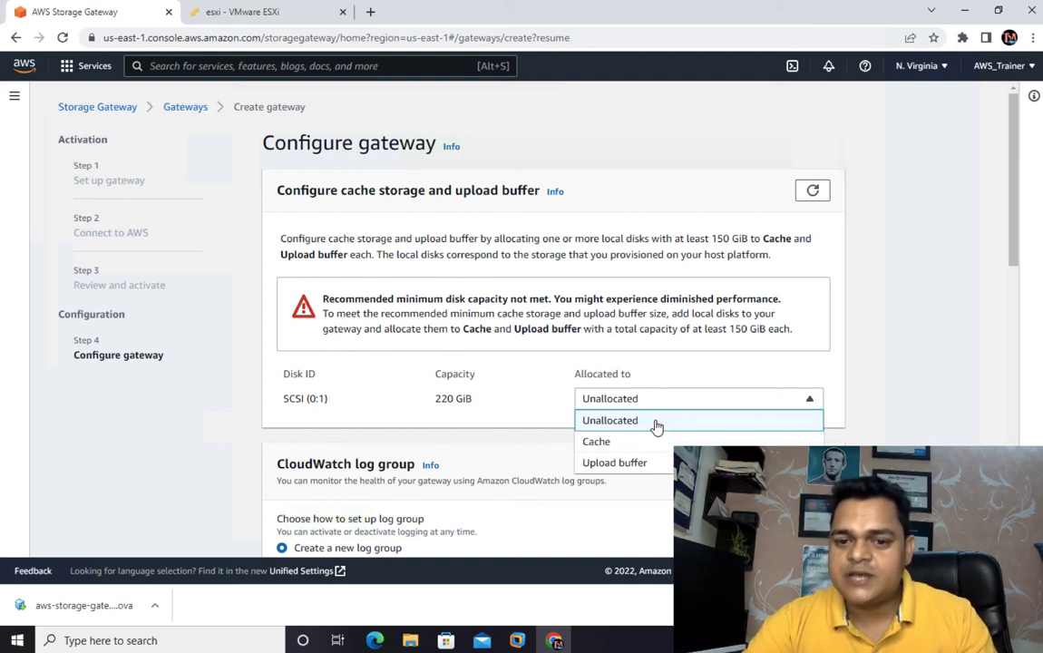
pyautogui.click(661, 420)
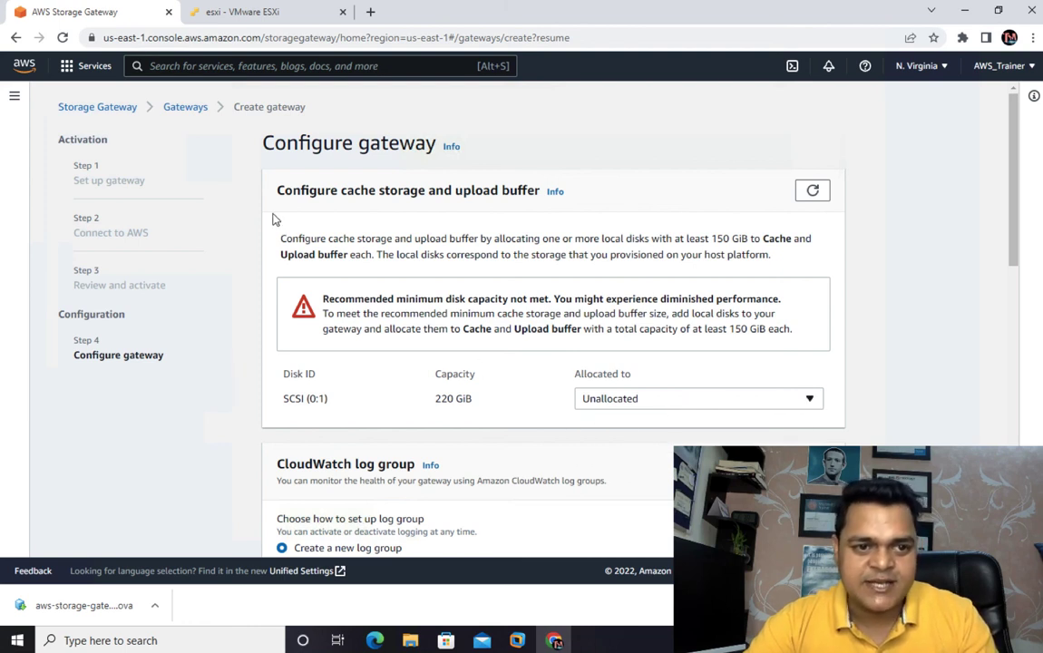
# - Return to the Gateways list and inspect the status warning of aws-training-gateway
pyautogui.click(186, 107)
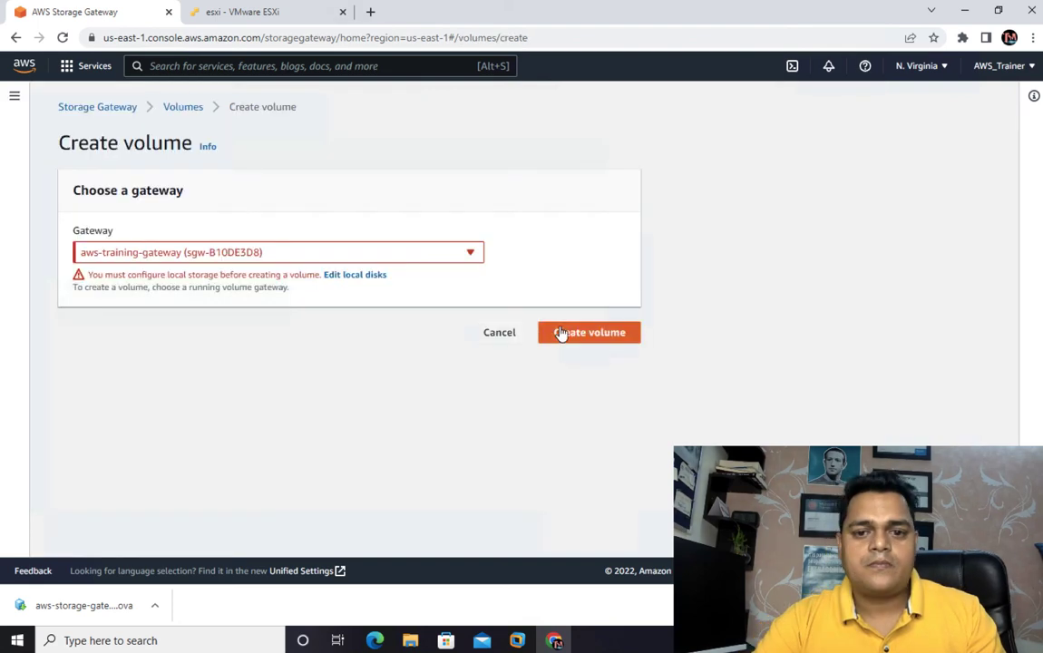
pyautogui.click(98, 107)
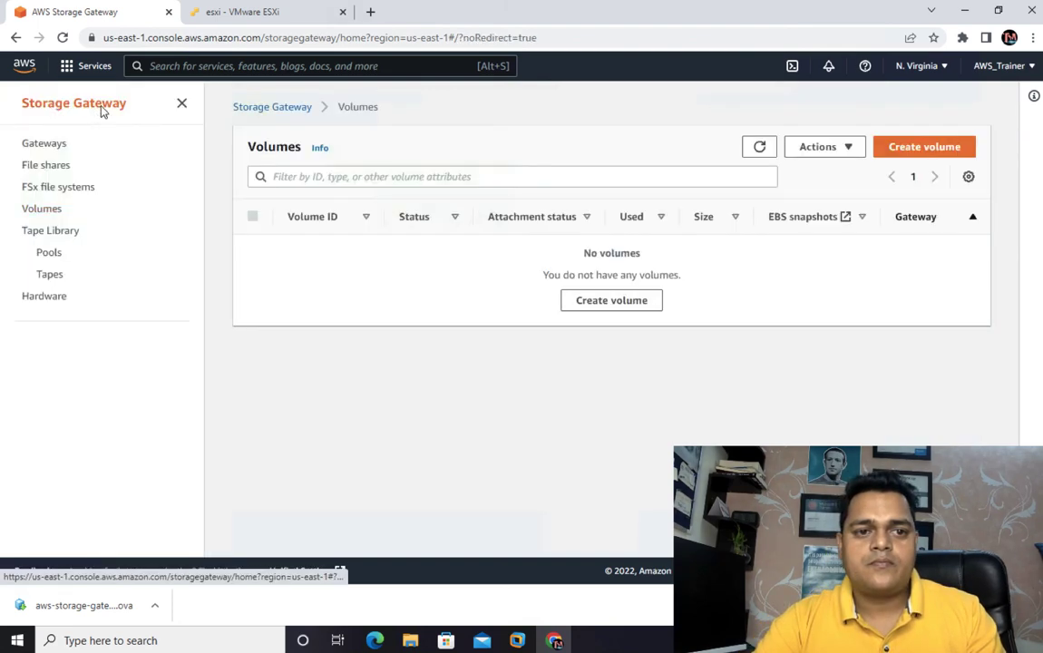
pyautogui.click(47, 145)
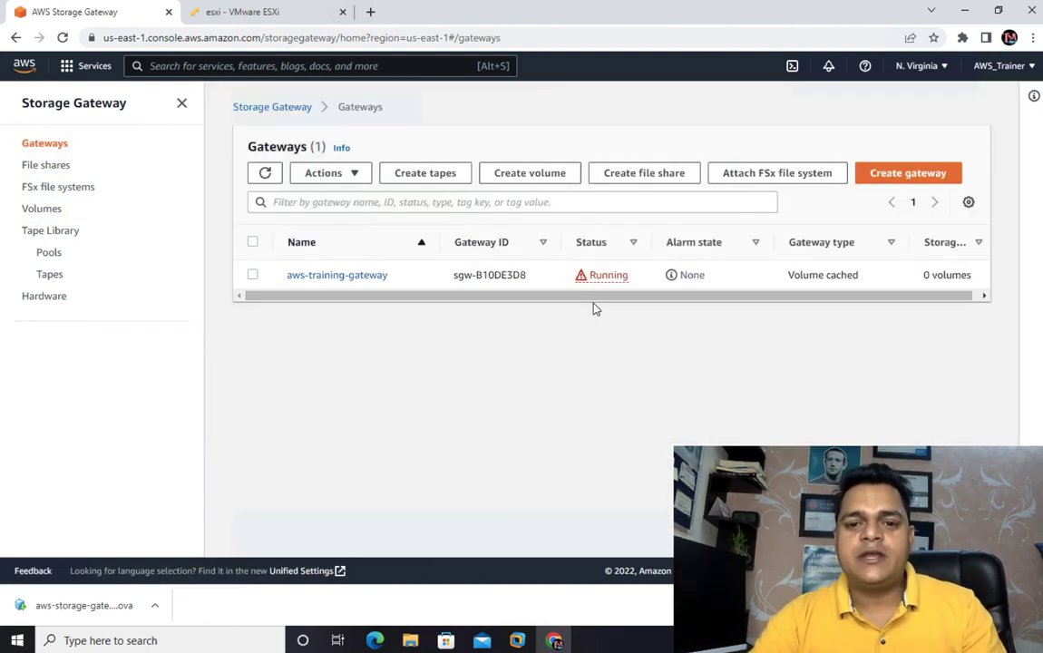
pyautogui.click(584, 281)
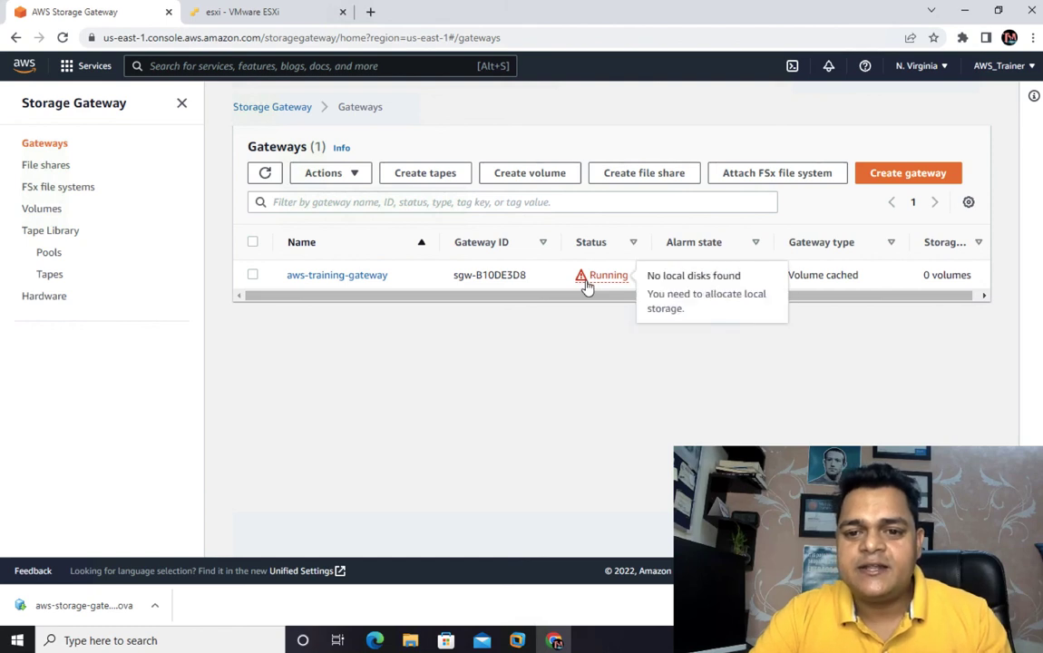
pyautogui.click(773, 383)
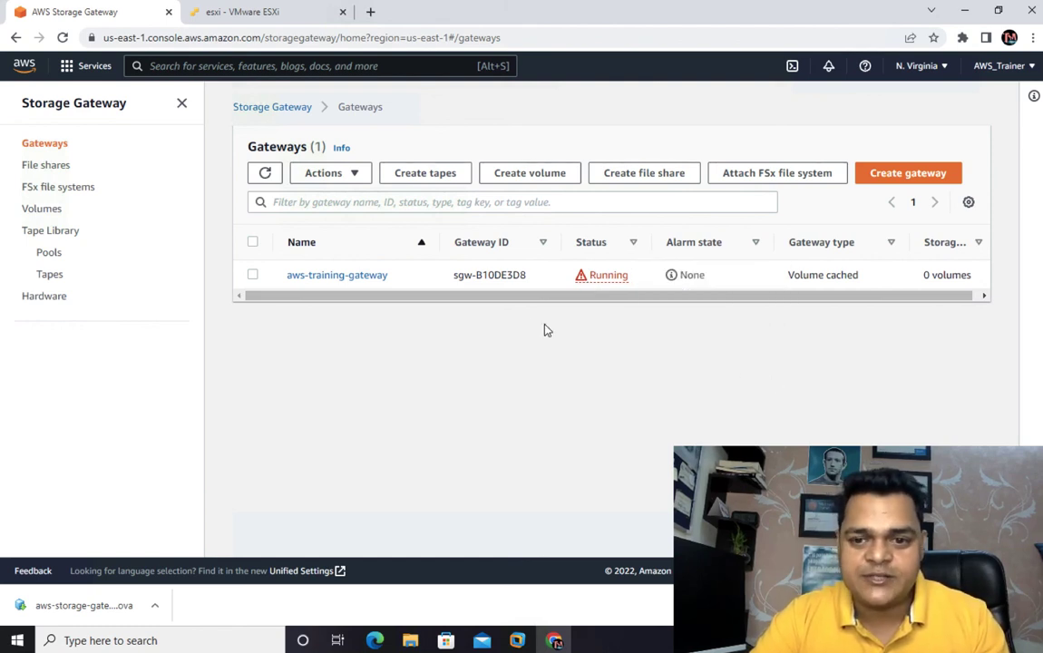
# - Open aws-training-gateway, review its configuration details, and examine its local disk allocation
pyautogui.click(347, 275)
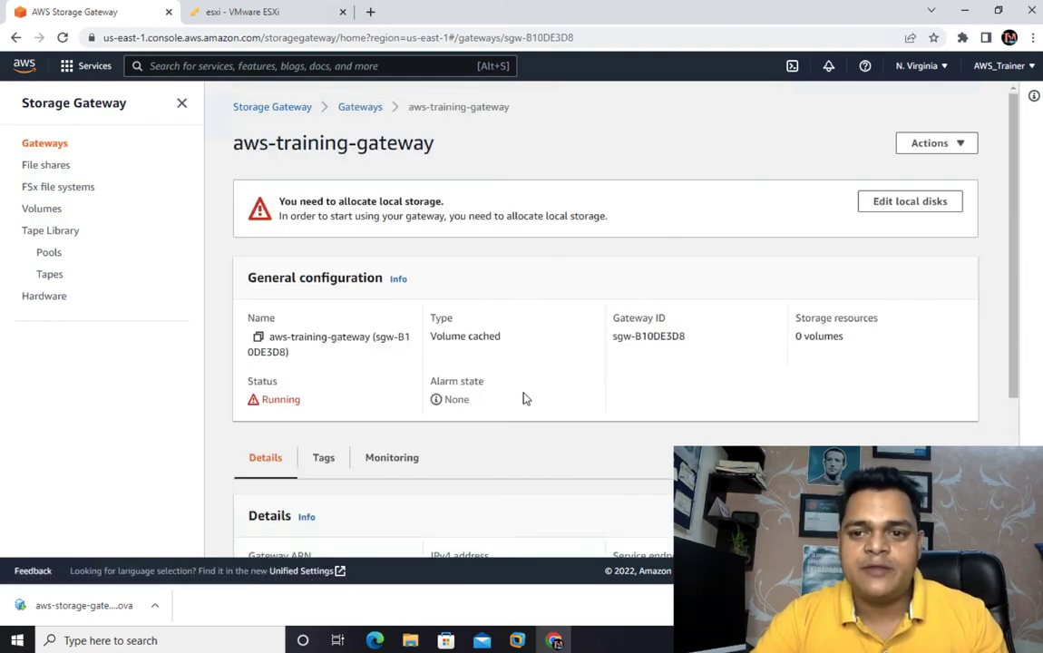
pyautogui.scroll(-5, 533, 369)
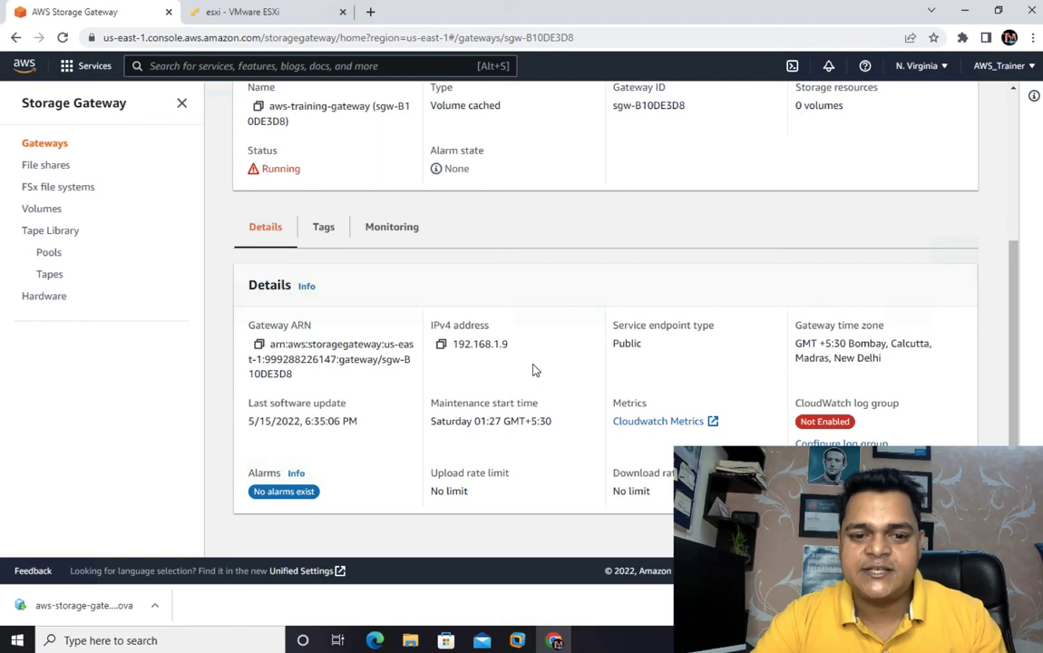
pyautogui.scroll(5, 476, 373)
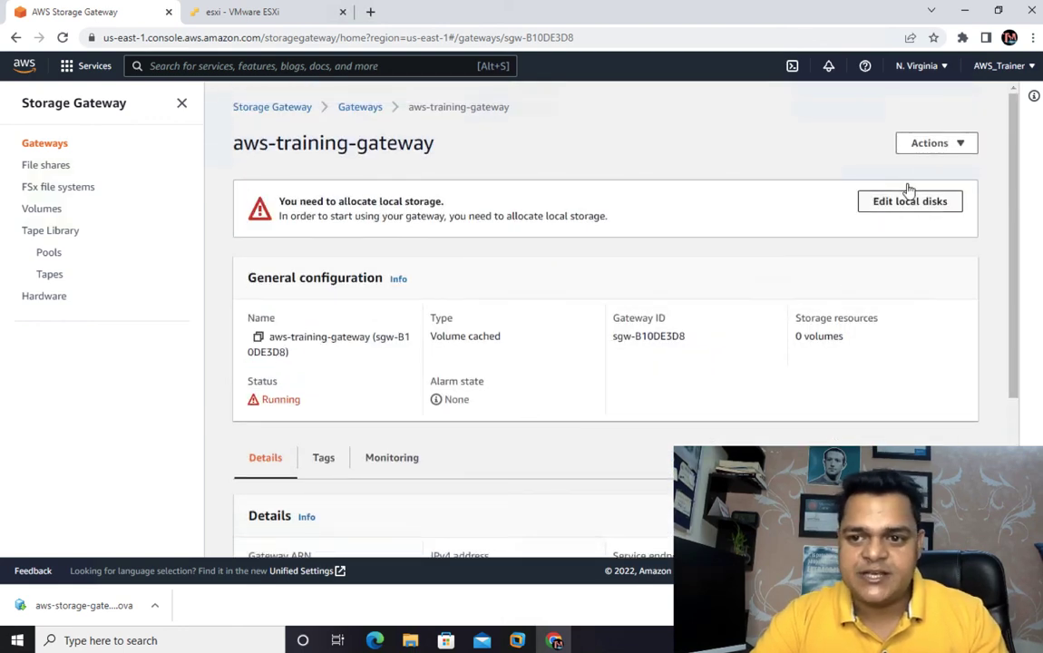
pyautogui.click(904, 201)
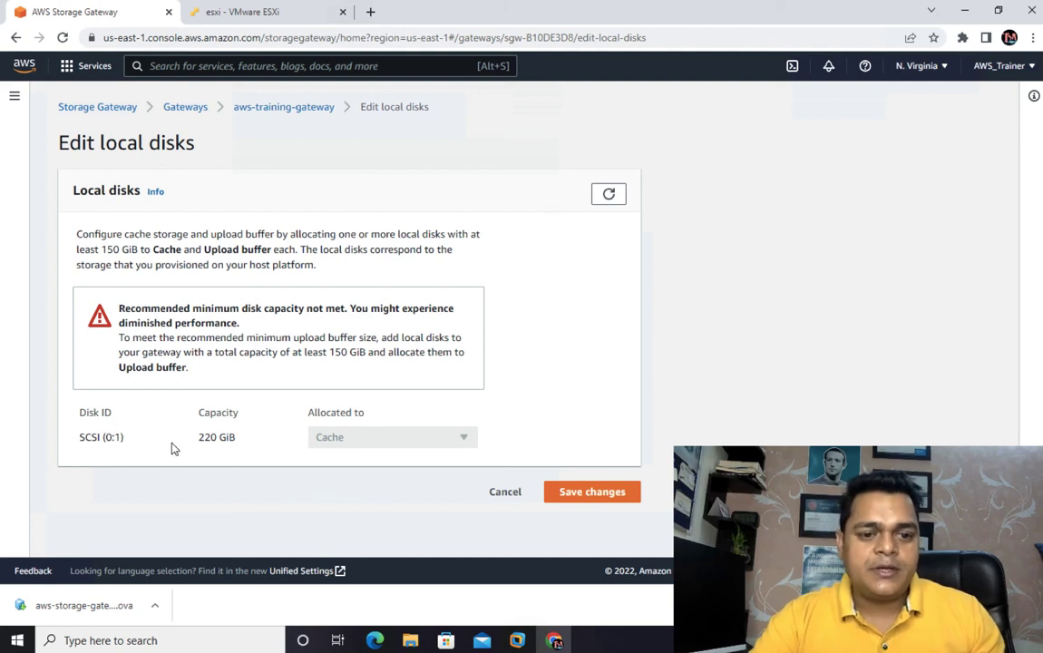
pyautogui.moveTo(233, 442)
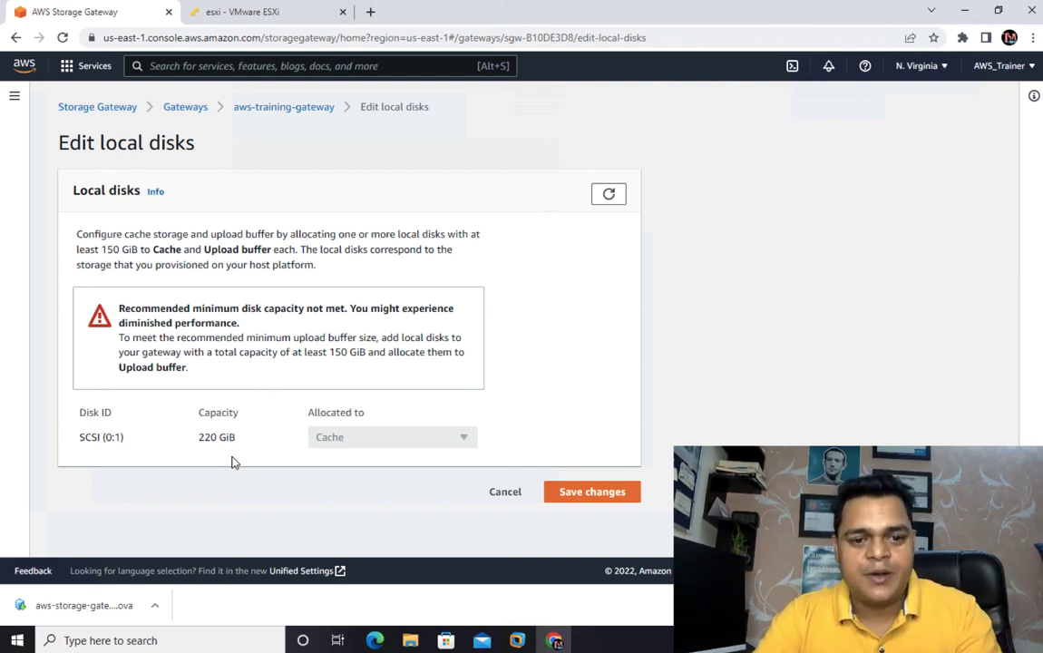
# - Switch from the full-screen Windows machine to the Mac desktop
pyautogui.hotkey('ctrl', 'Left')
pyautogui.hotkey('ctrl', 'Left')
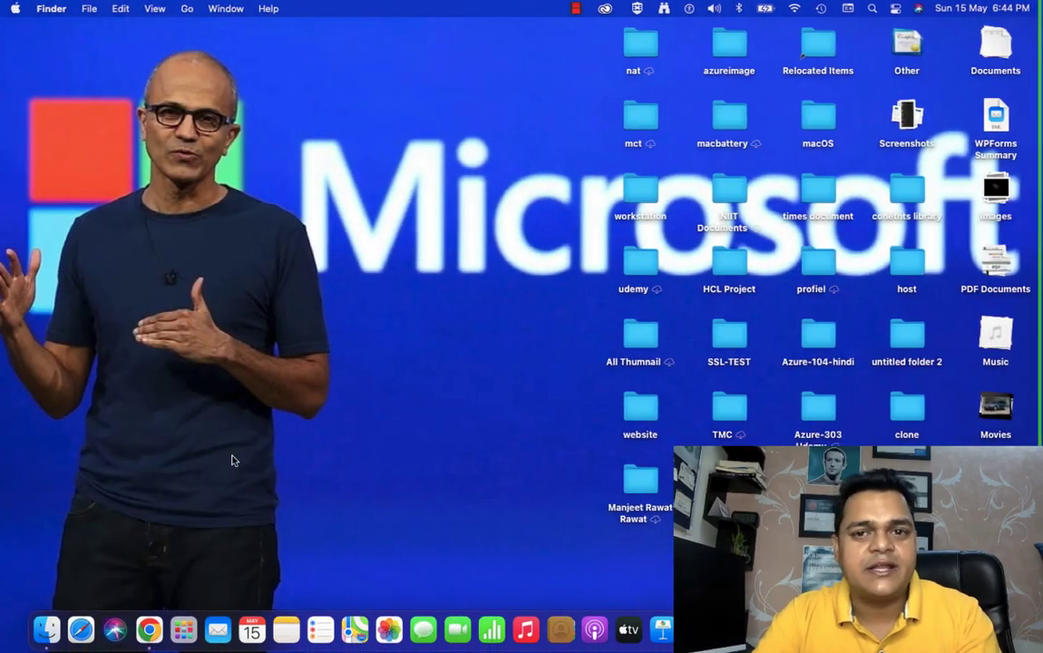